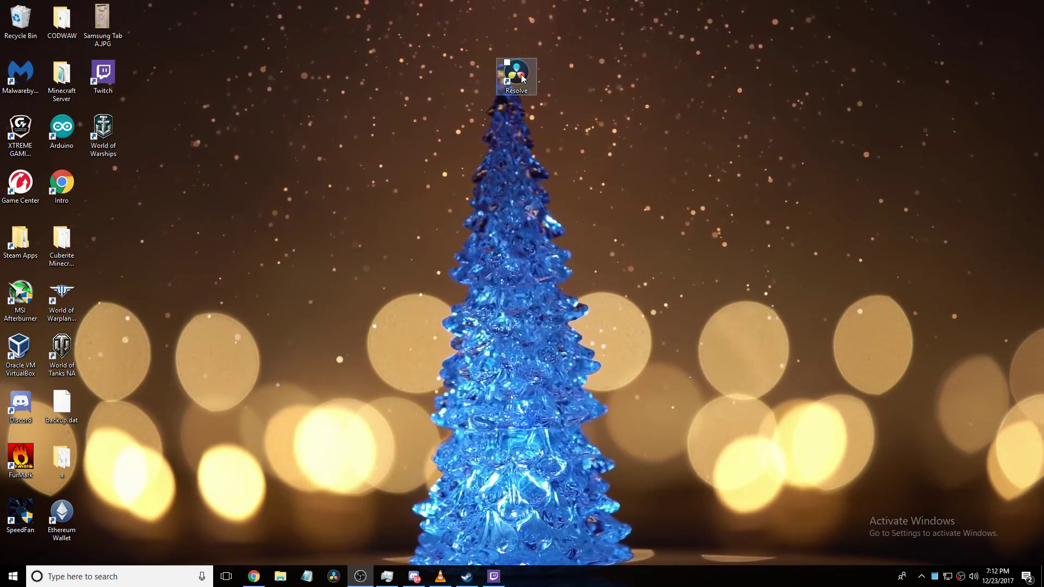
Place the Resolve shortcut on the wallpaper tree, then bring the VLC player window forward
left_click_drag(522, 79, 481, 298)
left_click_drag(646, 190, 341, 414)
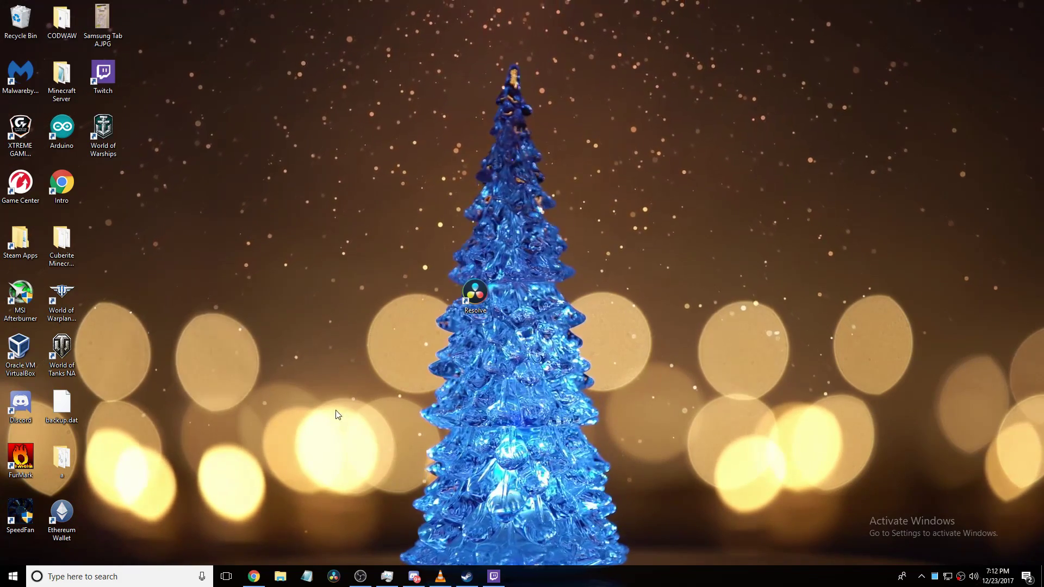
left_click_drag(474, 298, 519, 302)
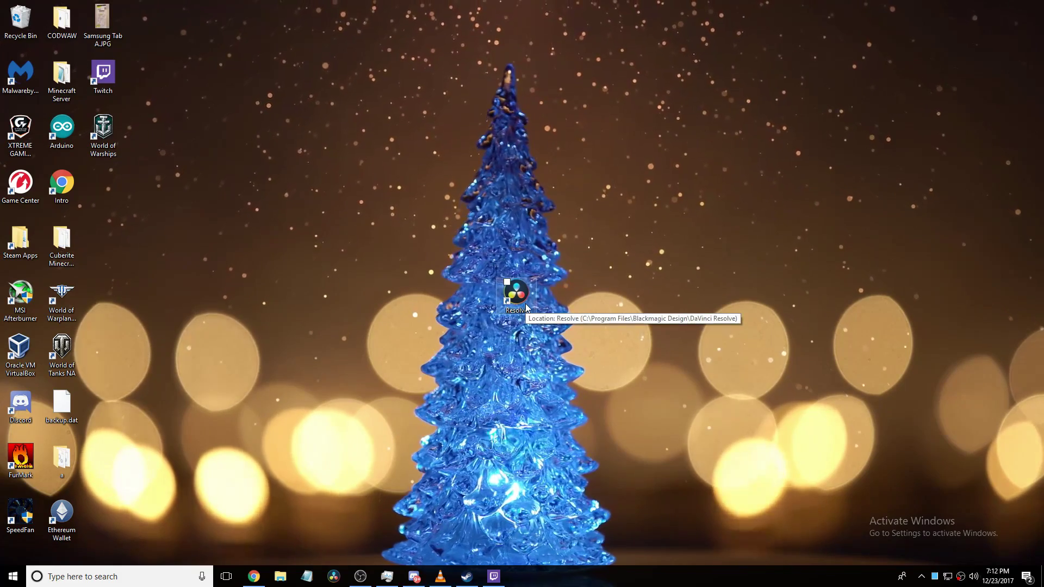
left_click_drag(597, 220, 446, 373)
left_click(446, 373)
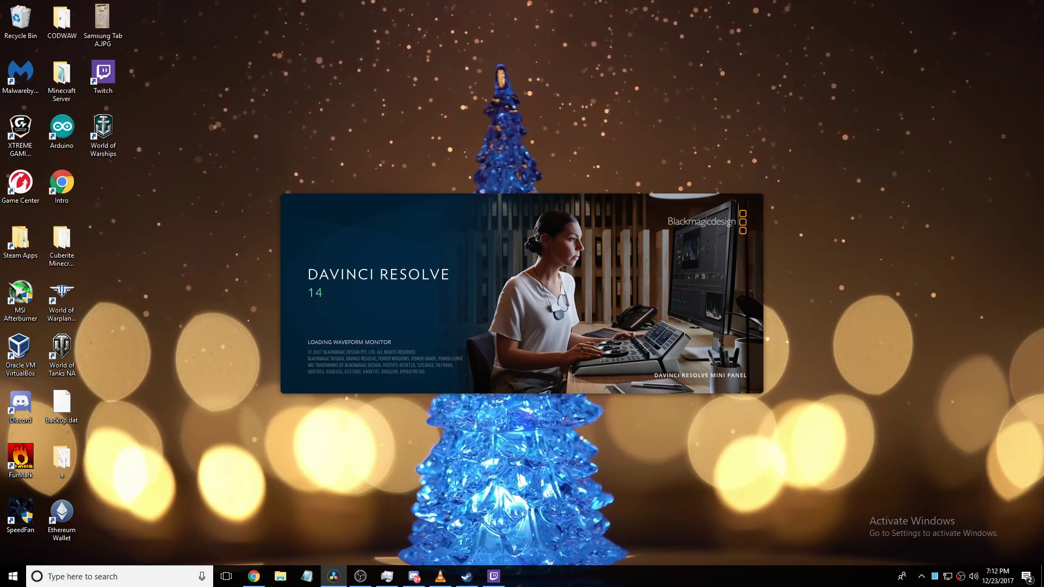
key("alt+Tab")
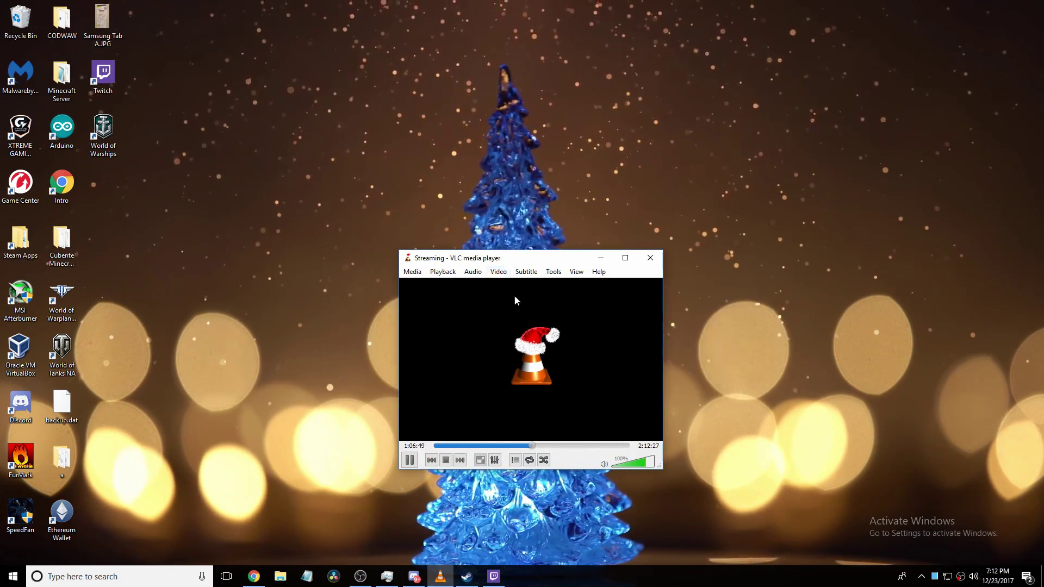
Minimize VLC, back out of New Project, and open the Untitled Project
left_click(600, 258)
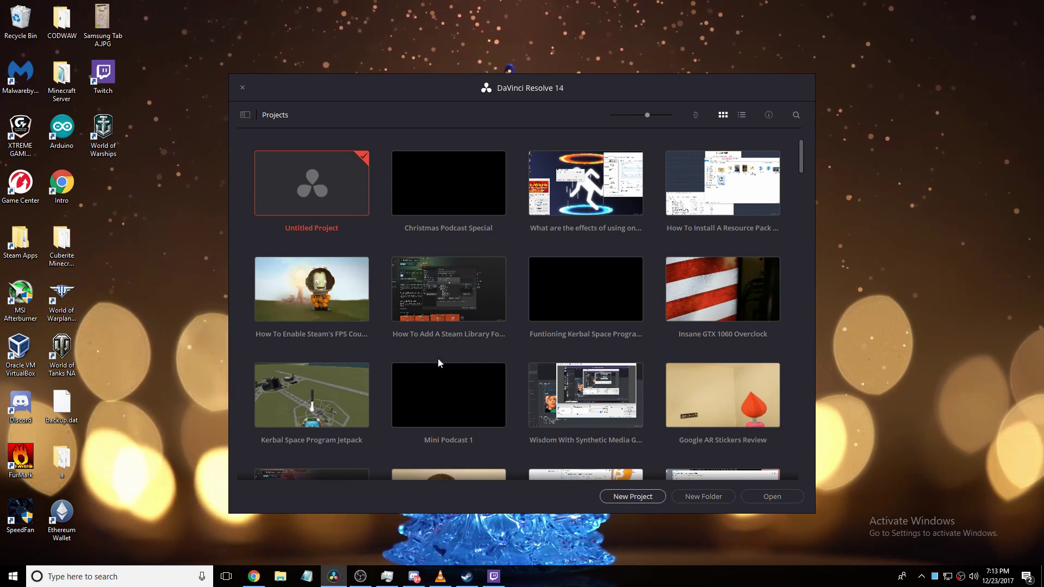
left_click(630, 494)
left_click(525, 311)
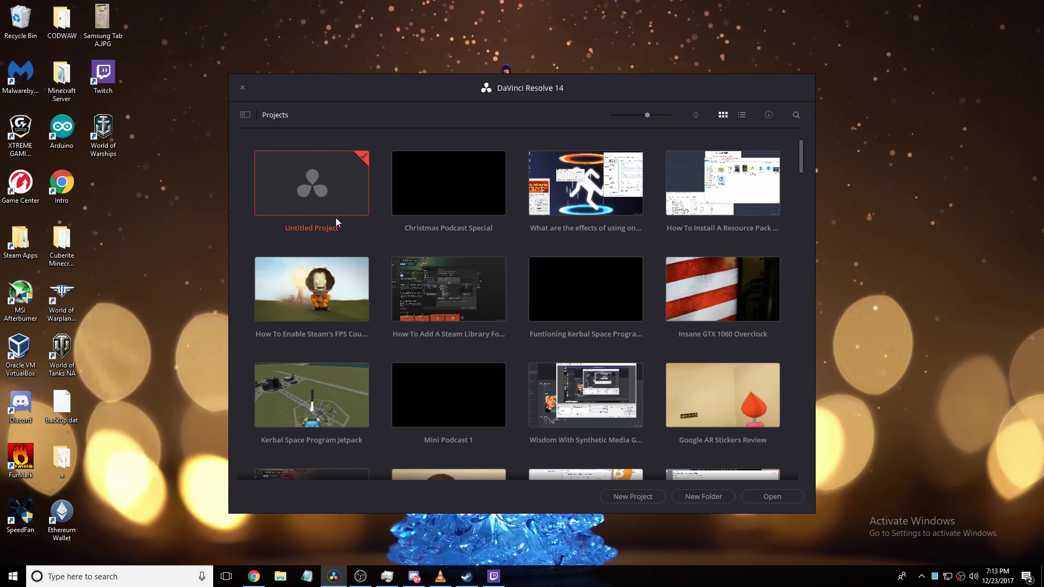
double_click(321, 179)
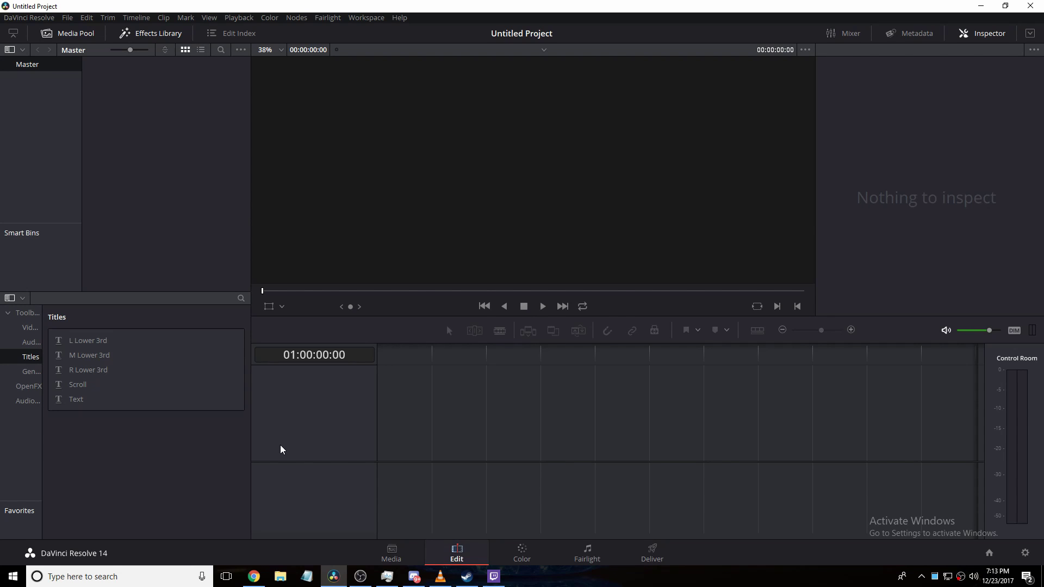
Save the current project under the name 'Basics'
key("ctrl+s")
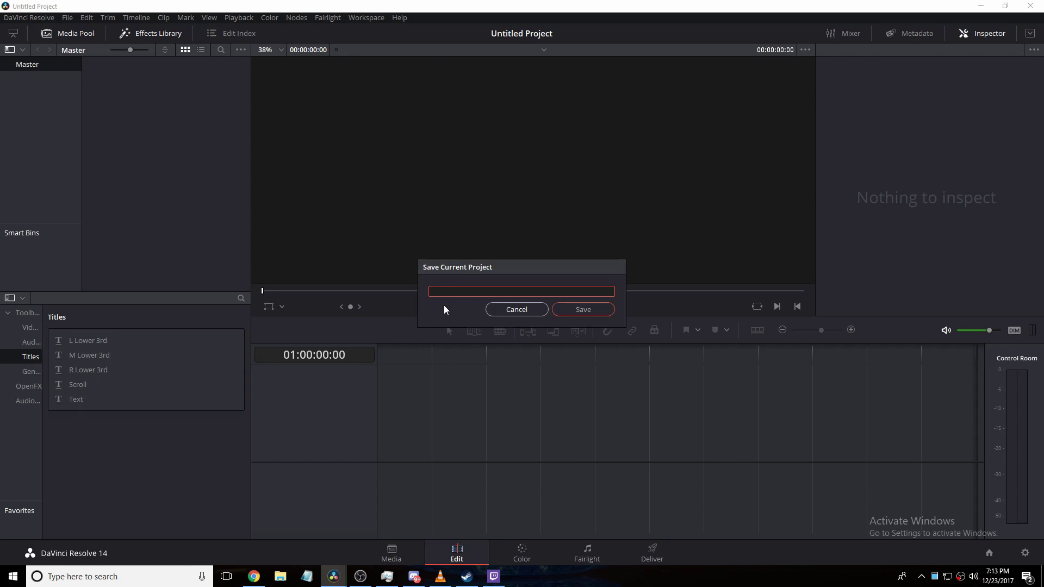
type("testtest")
key("BackSpace")
key("BackSpace")
key("BackSpace")
key("BackSpace")
key("BackSpace")
key("BackSpace")
key("BackSpace")
key("BackSpace")
type("Basics")
key("Return")
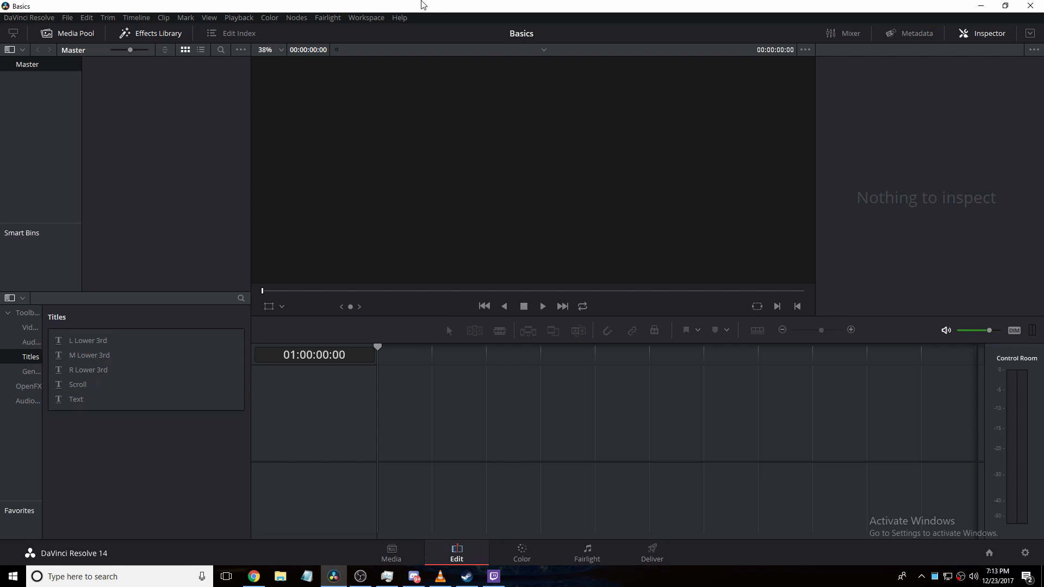
Re-maximize the Resolve window and settle on the Media page after checking bin options
mouse_move(424, 8)
left_mouse_down()
mouse_move(427, 121)
mouse_move(440, 6)
left_mouse_up()
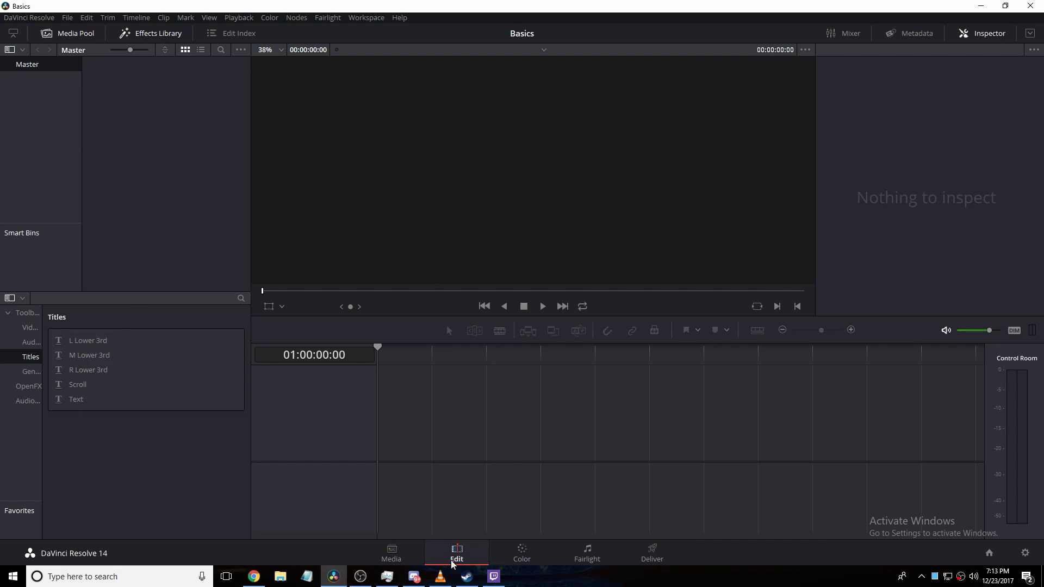
left_click(394, 558)
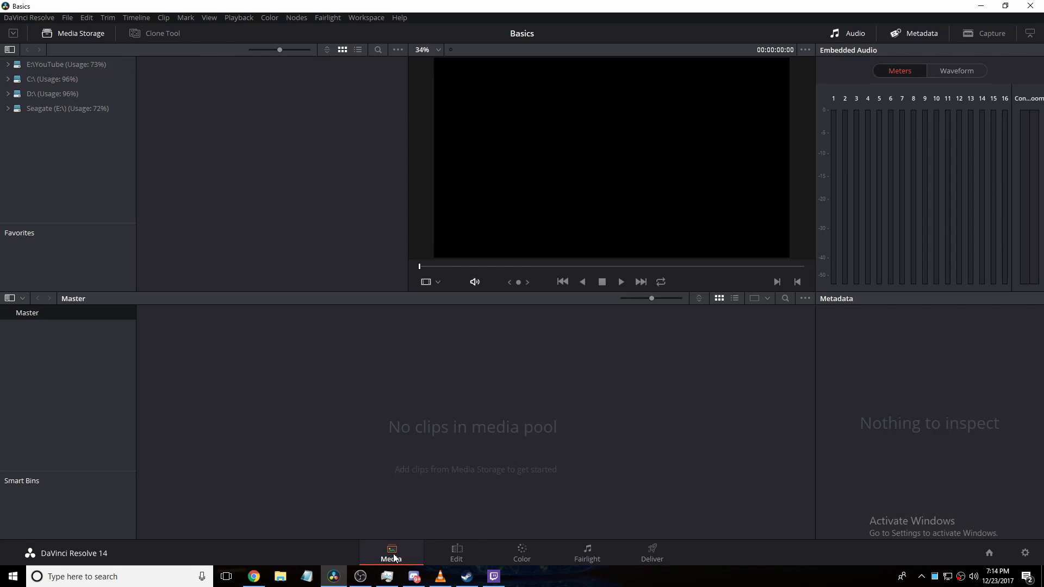
right_click(43, 436)
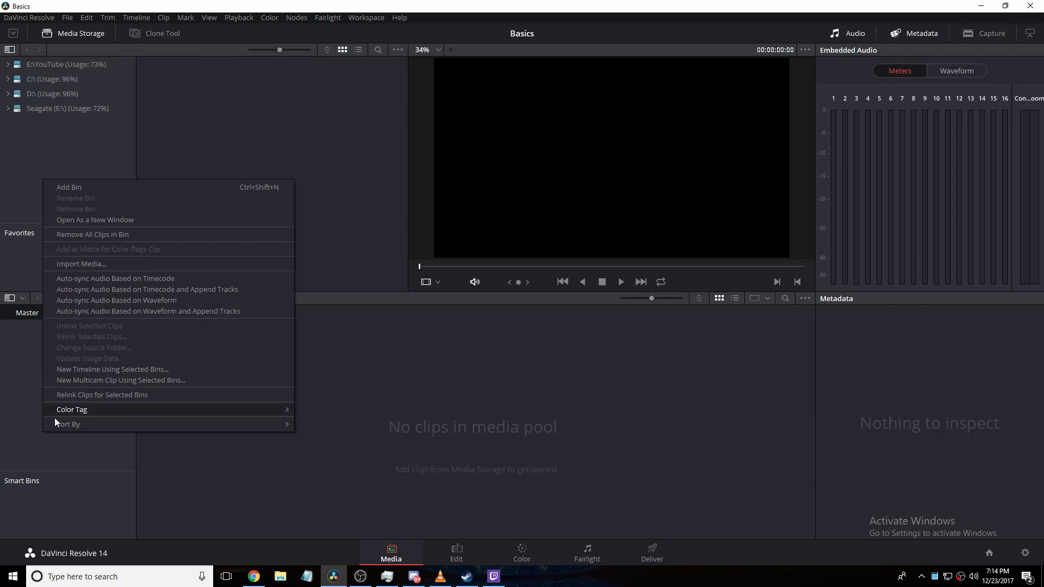
left_click(250, 462)
left_click(457, 554)
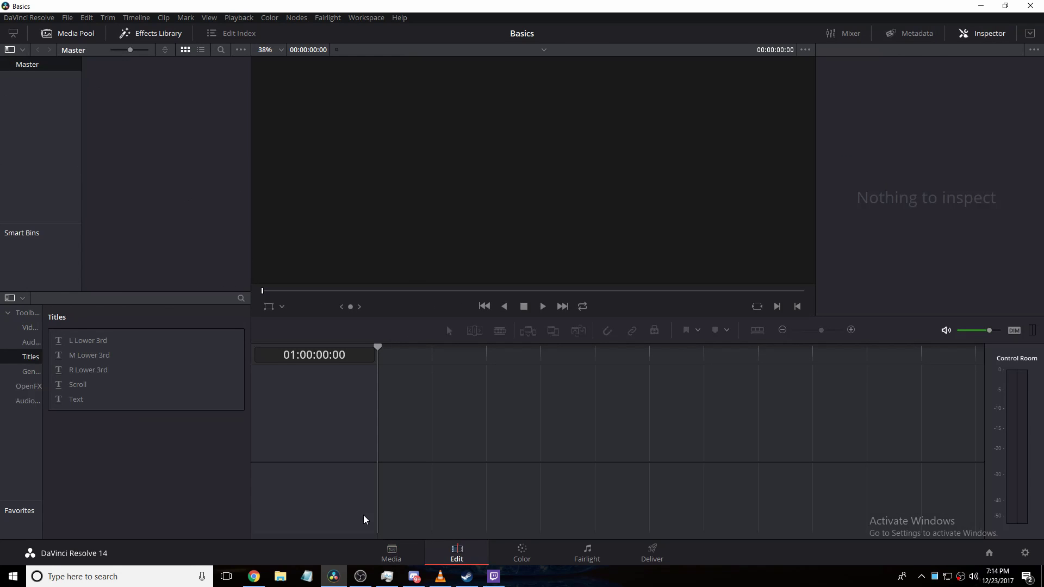
left_click(387, 555)
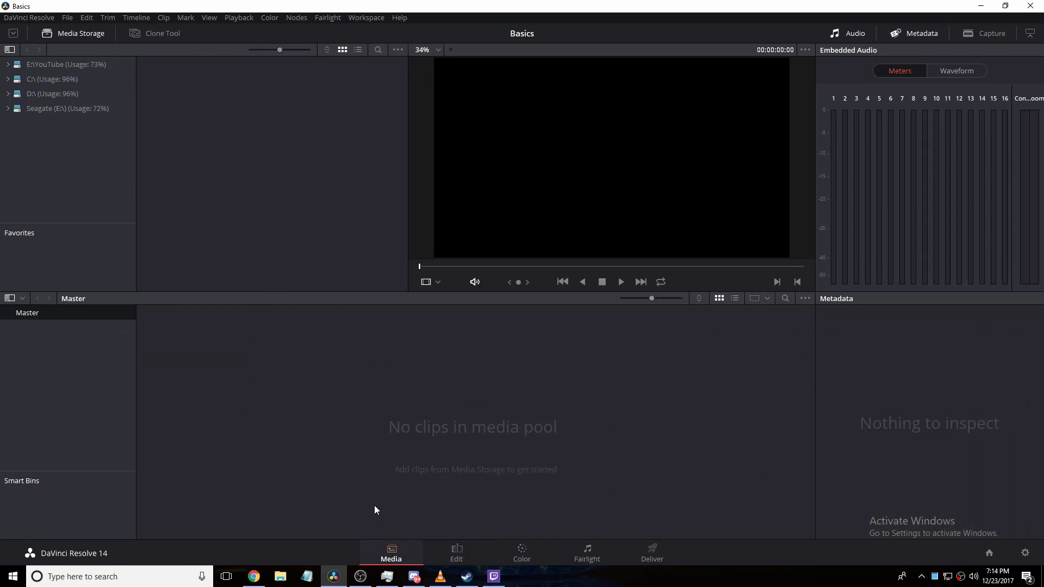
Browse in File Explorer to E:\YouTube\Unedited\5 Reasons Why School Sucks
left_click(279, 577)
double_click(666, 305)
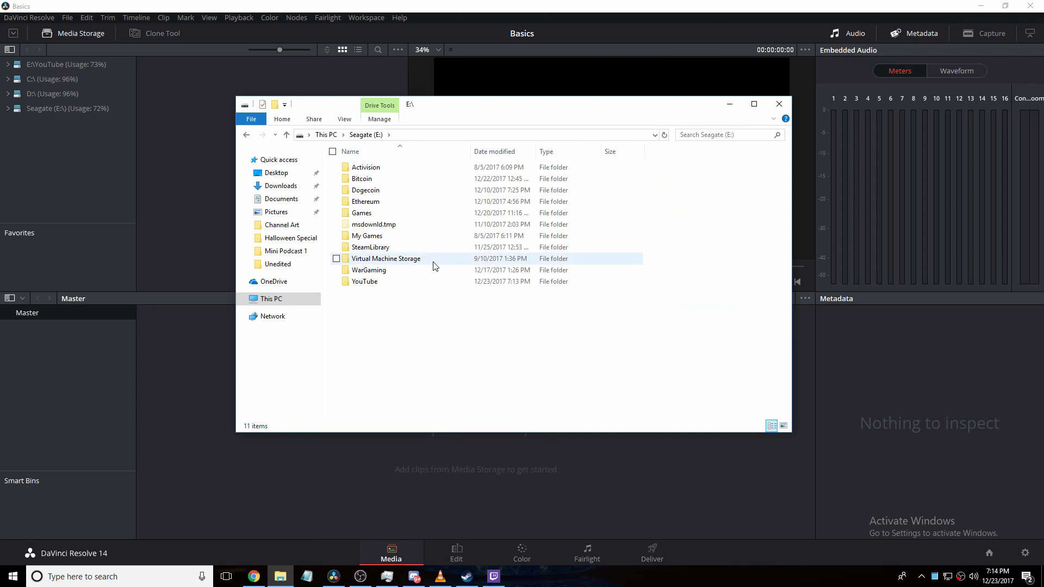
left_click(423, 273)
double_click(423, 281)
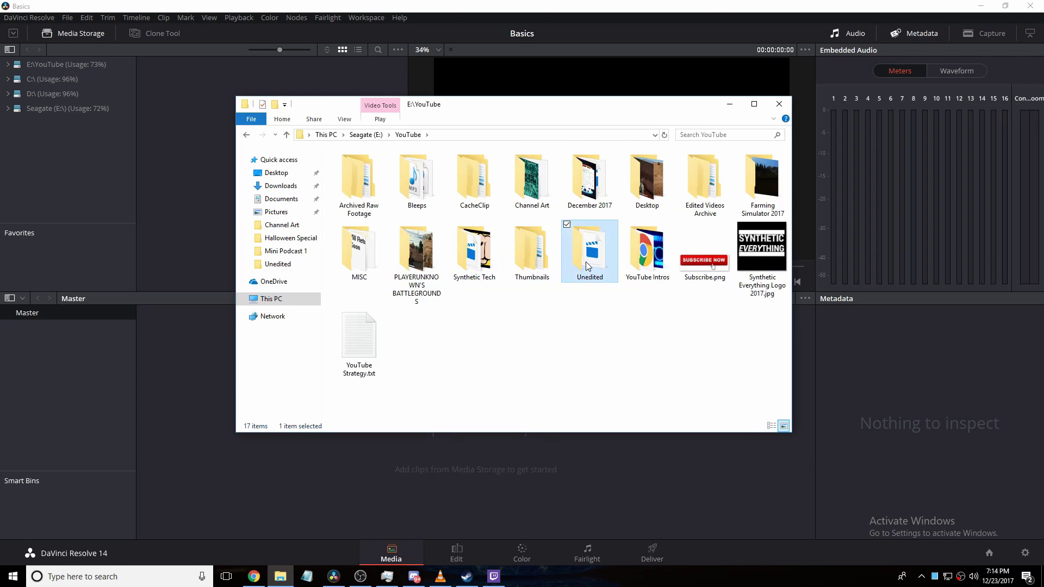
double_click(555, 275)
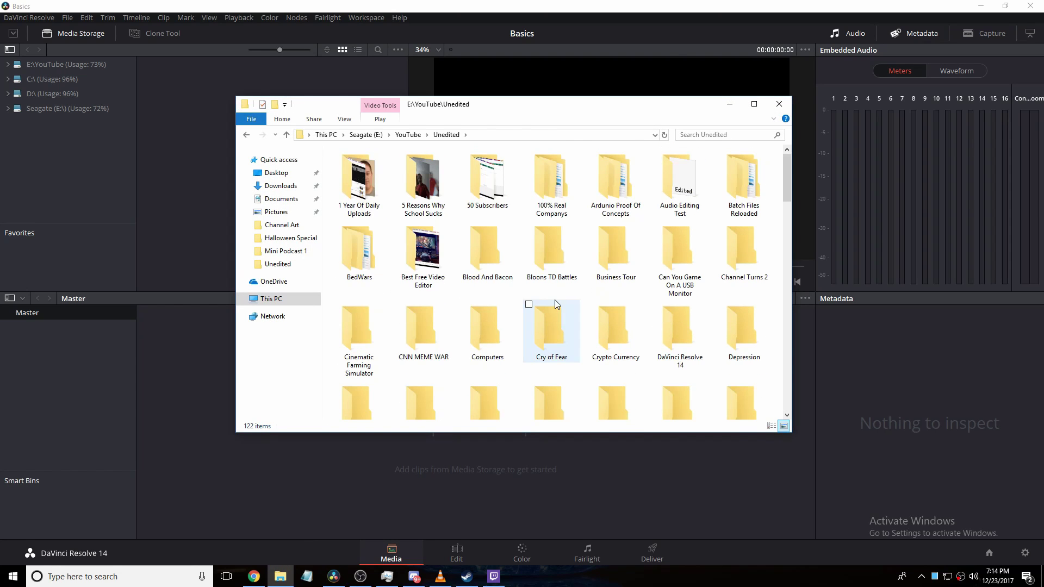
double_click(422, 182)
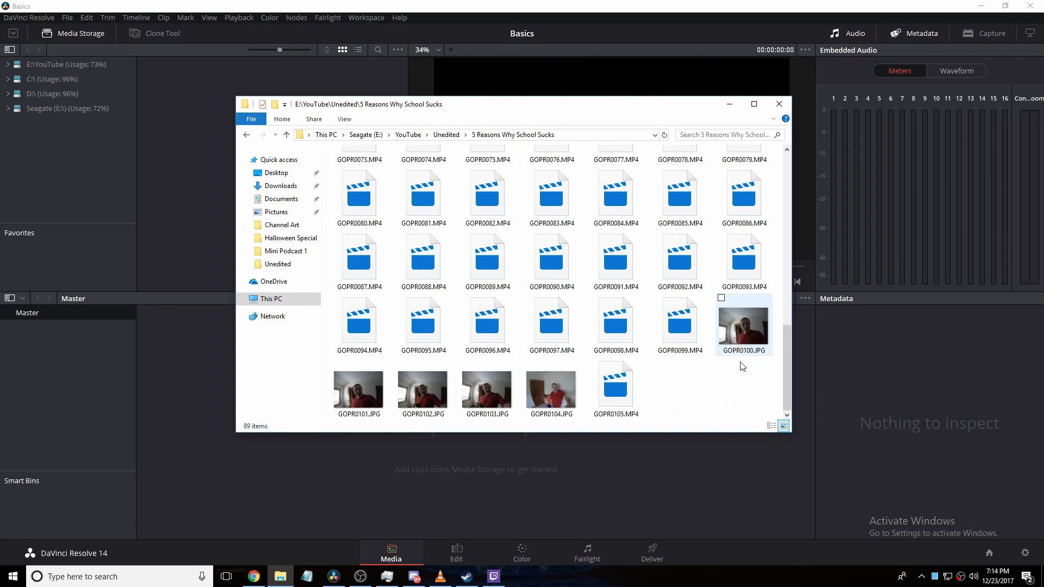
Select all 89 files and drag them into Resolve's Media Storage panel
key("ctrl+a")
scroll(764, 412, "up", 5)
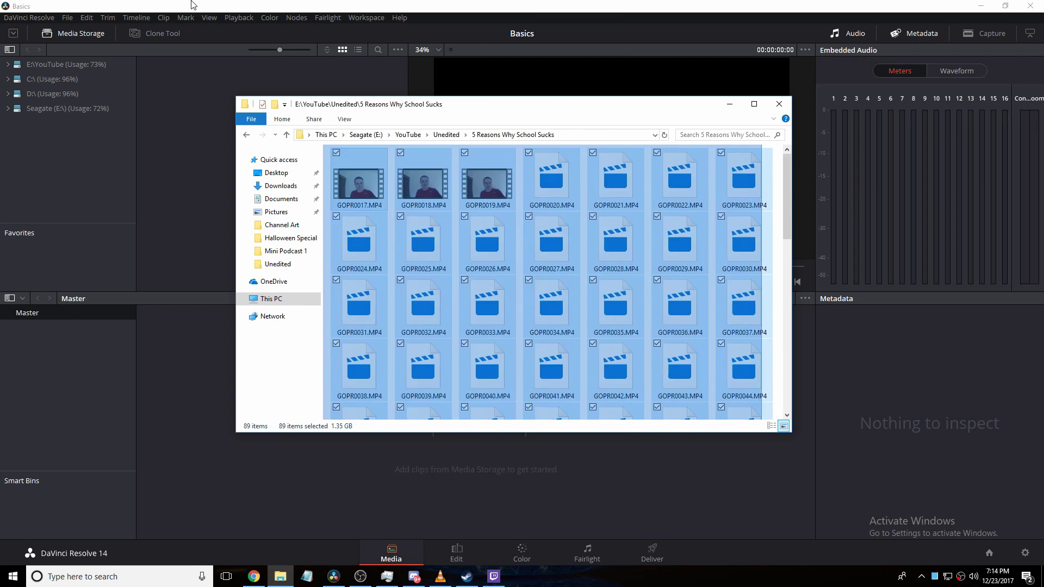
left_click_drag(761, 412, 195, 150)
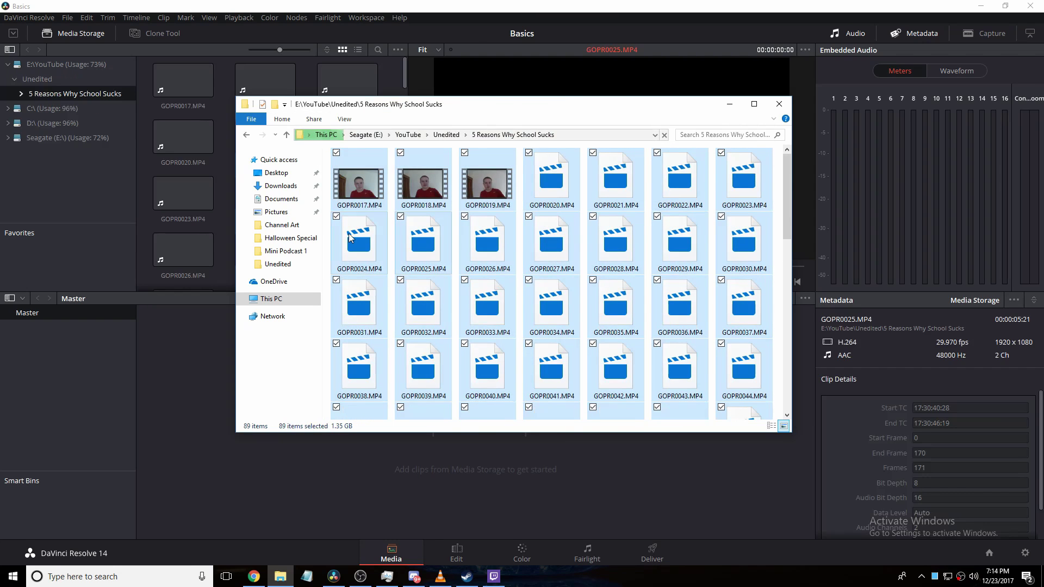
Switch between Resolve and Explorer to confirm the imported clips in the media pool
left_click(191, 383)
scroll(261, 244, "down", 15)
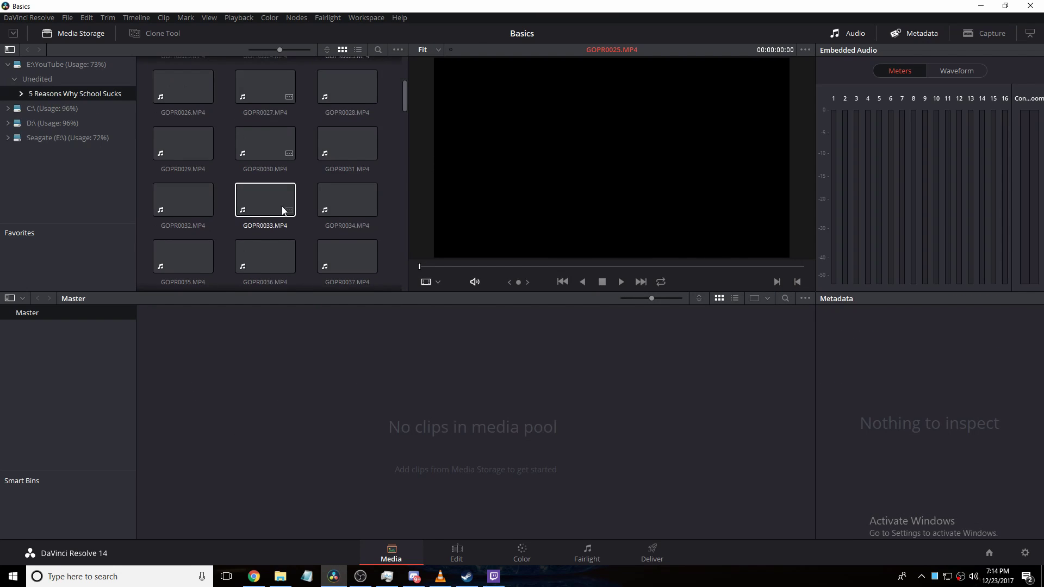
scroll(292, 220, "up", 12)
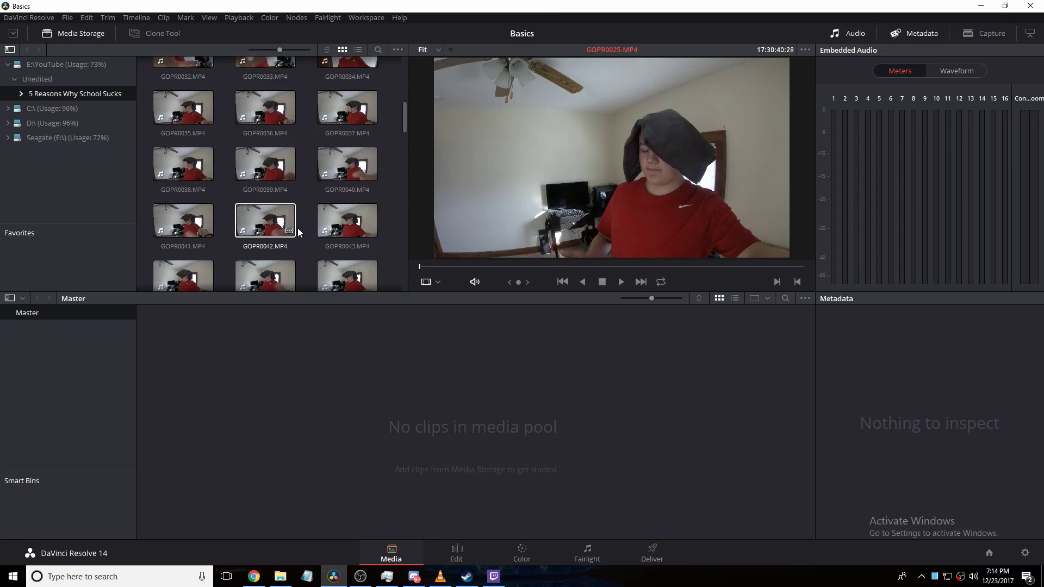
left_click(283, 578)
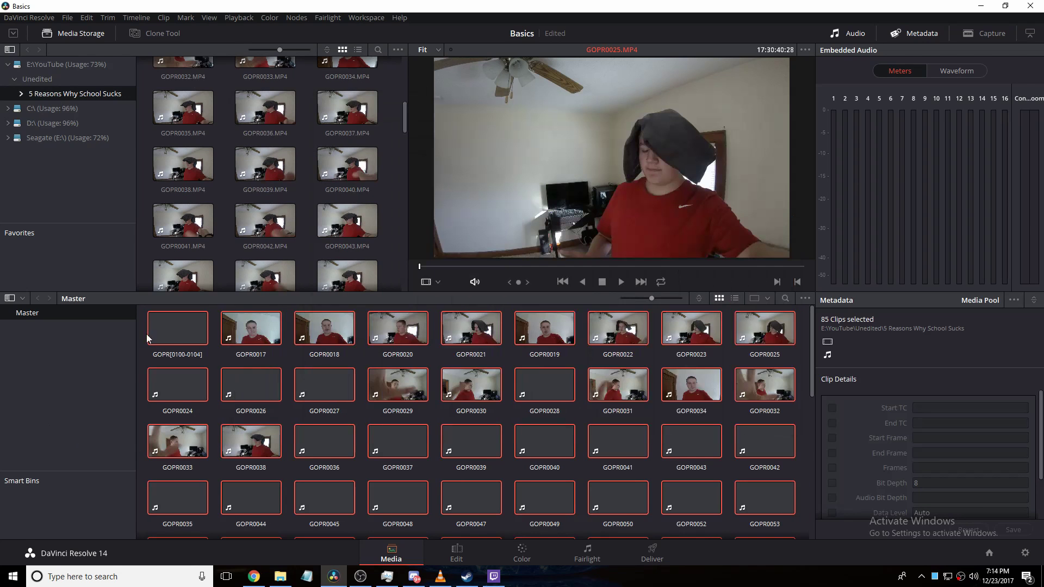
scroll(318, 421, "down", 5)
scroll(321, 426, "up", 5)
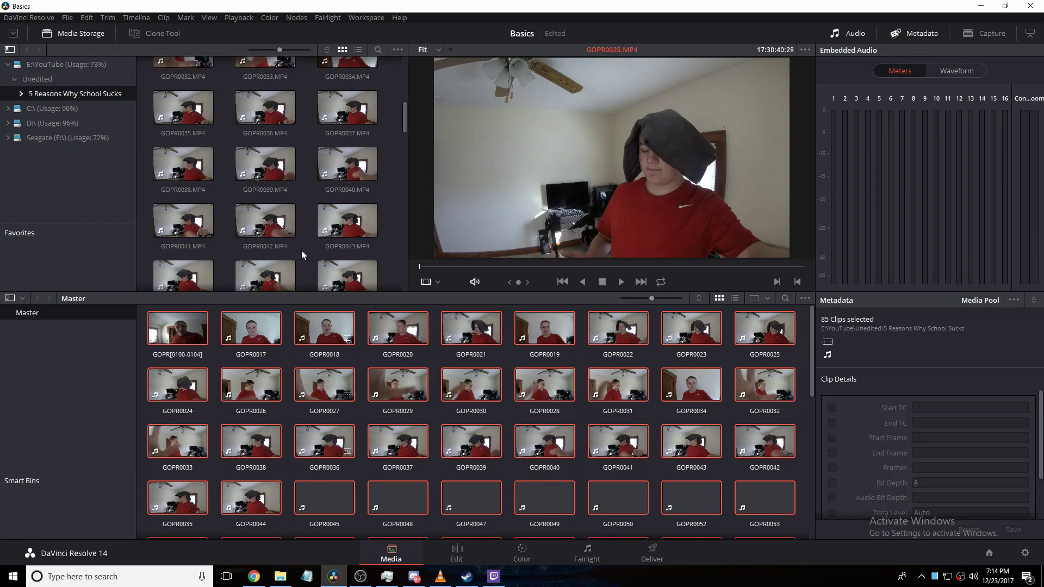
scroll(283, 217, "down", 4)
scroll(276, 207, "up", 9)
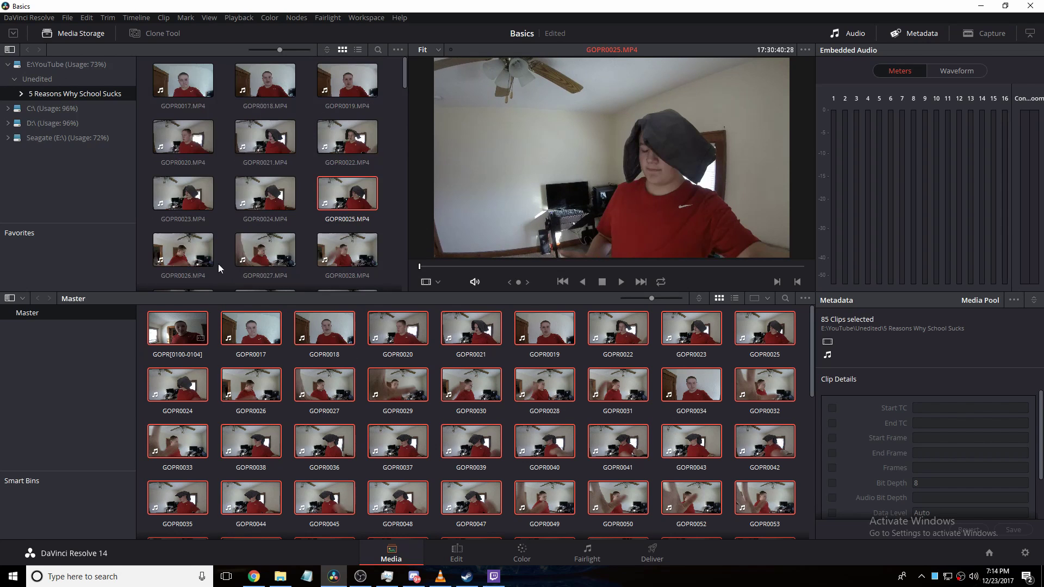
Preview the GOPR[0100-0104] sequence and GOPR0017 clip, then go to the Edit page
left_click(185, 337)
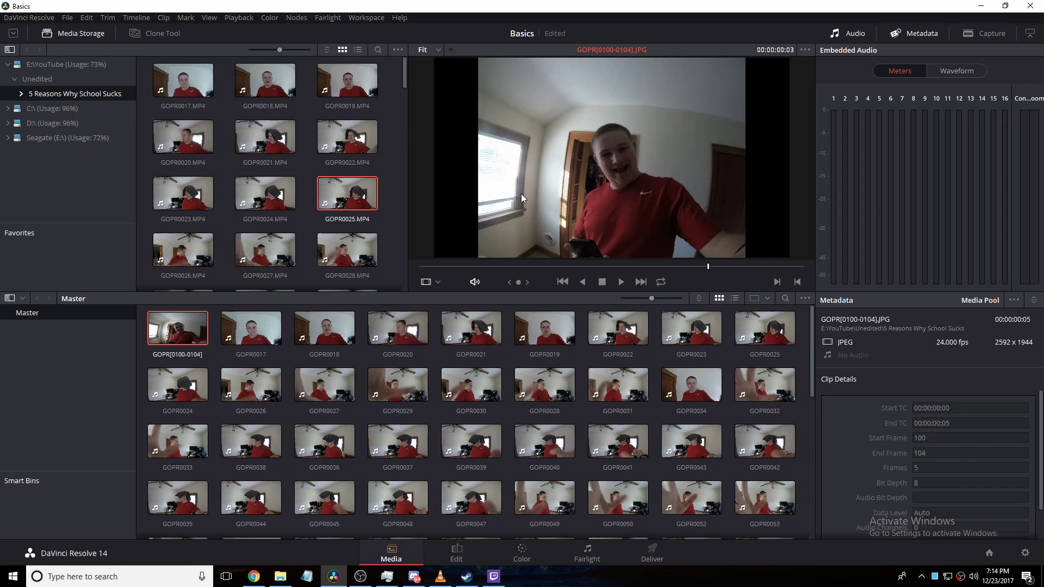
key("space")
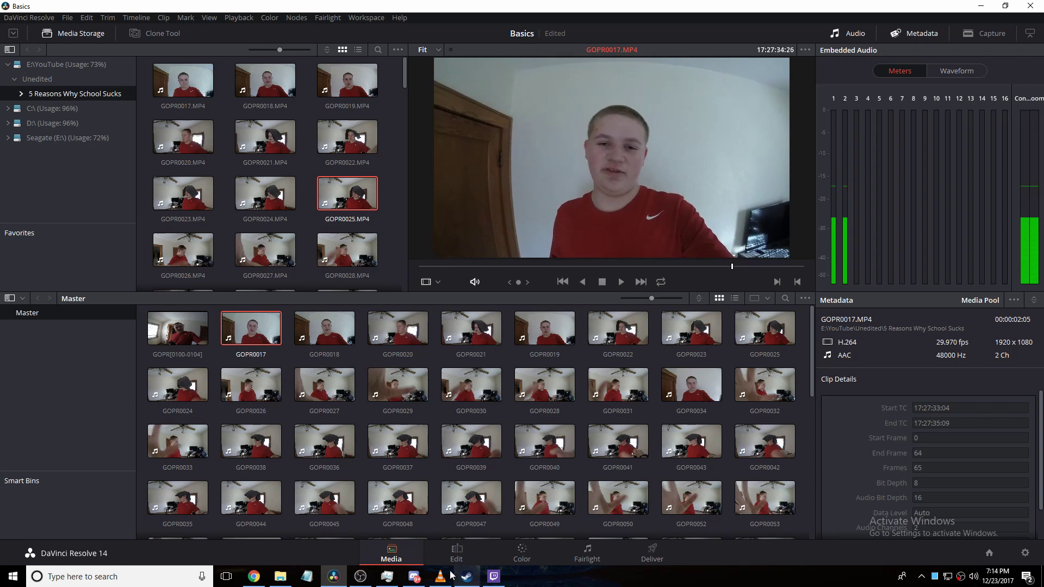
left_click(443, 553)
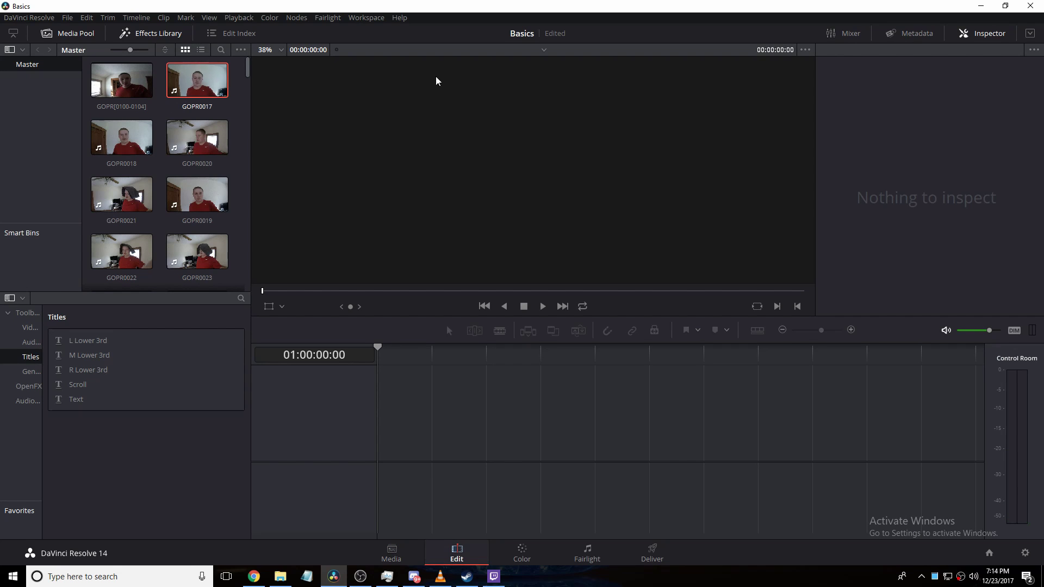
Load GOPR0017 into the source viewer, hide the Effects Library, and go to the Color page
double_click(175, 91)
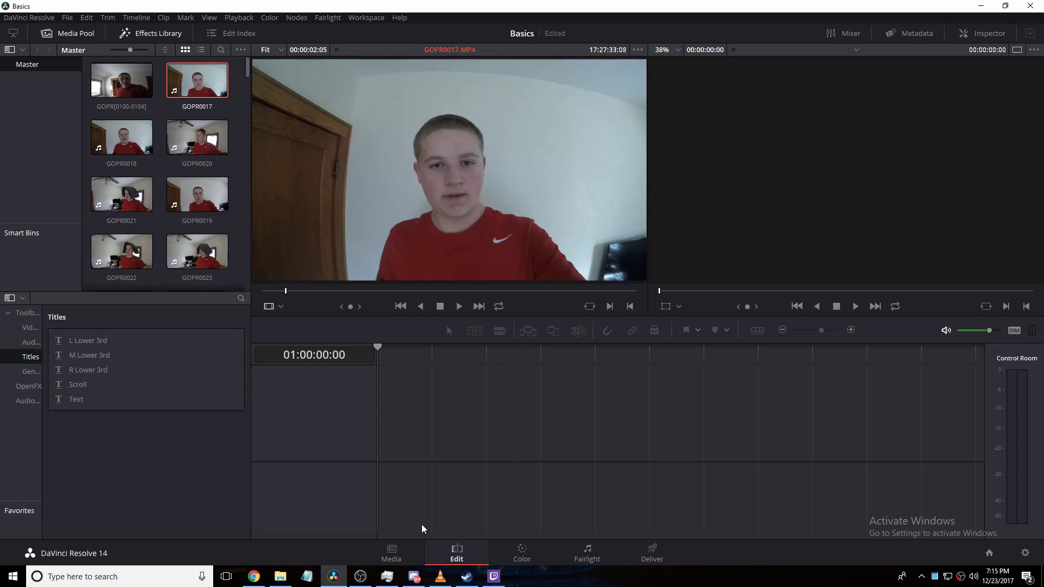
left_click(150, 35)
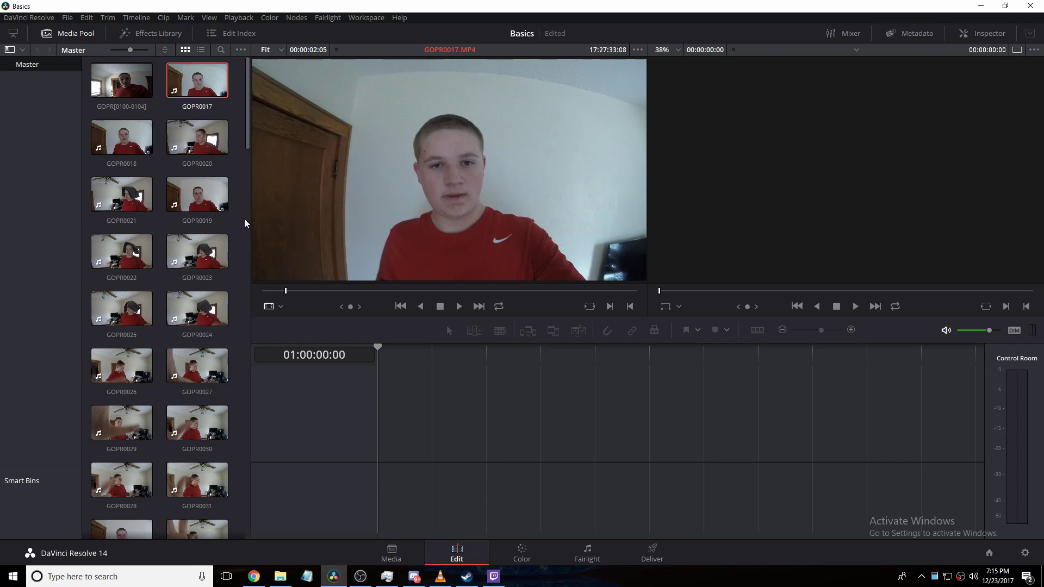
left_click(523, 553)
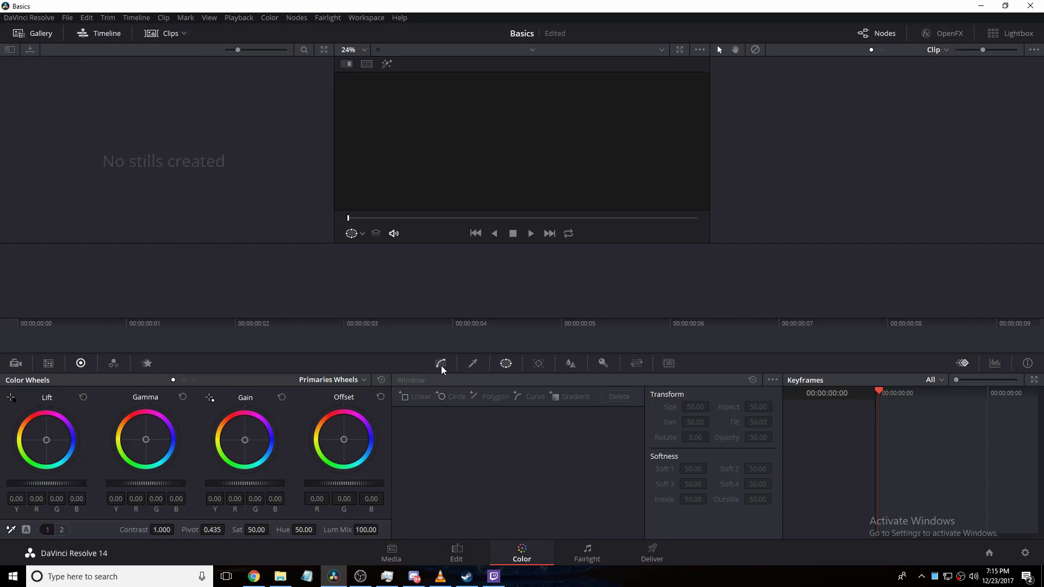
Browse the Qualifier, Window, Tracker, Blur, Key and Sizing palettes, then go to Fairlight
left_click(472, 364)
left_click(505, 365)
left_click(539, 364)
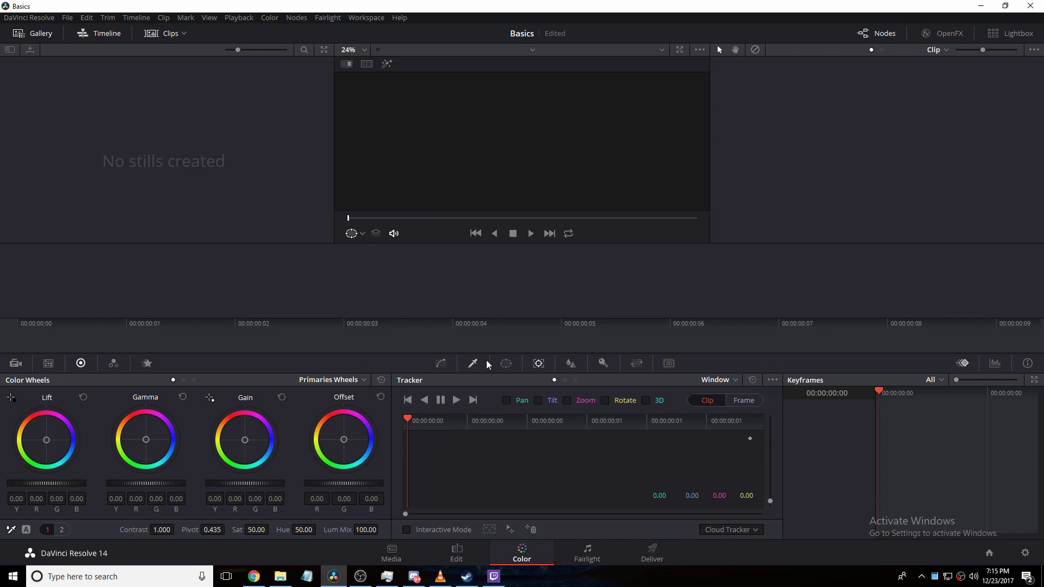
left_click(507, 364)
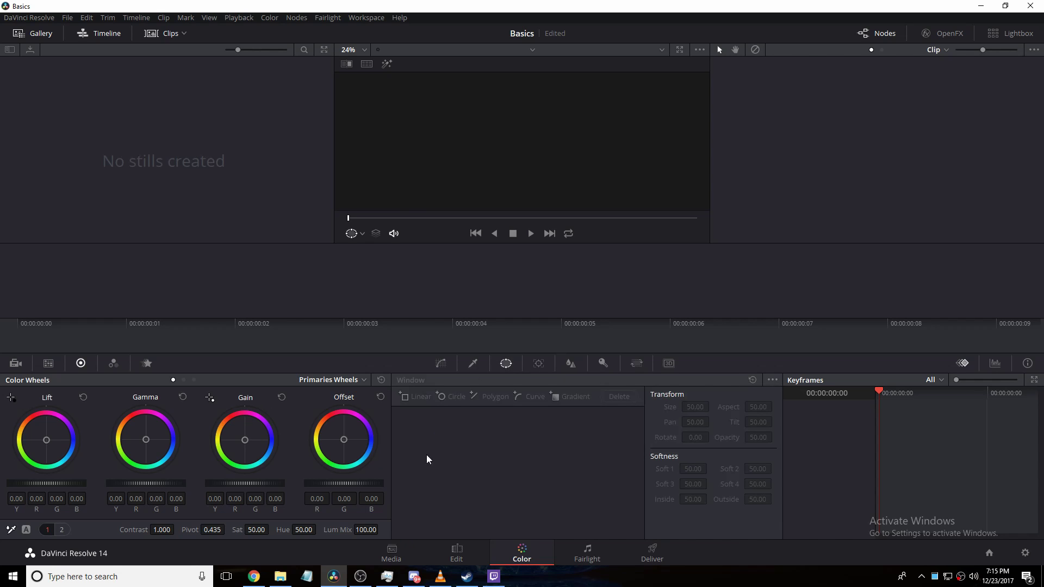
left_click(568, 365)
left_click(507, 365)
left_click(570, 363)
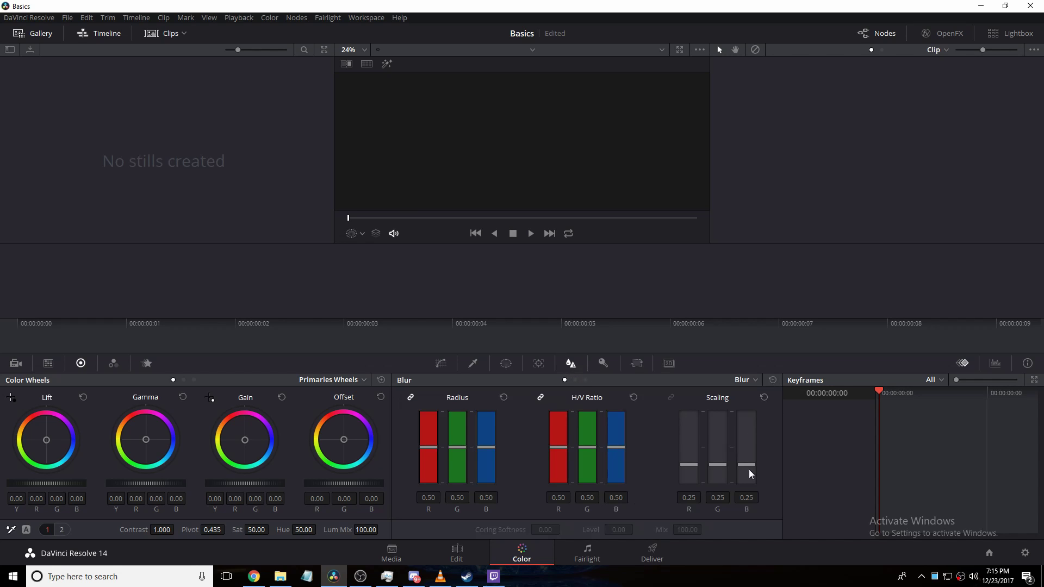
left_click(605, 364)
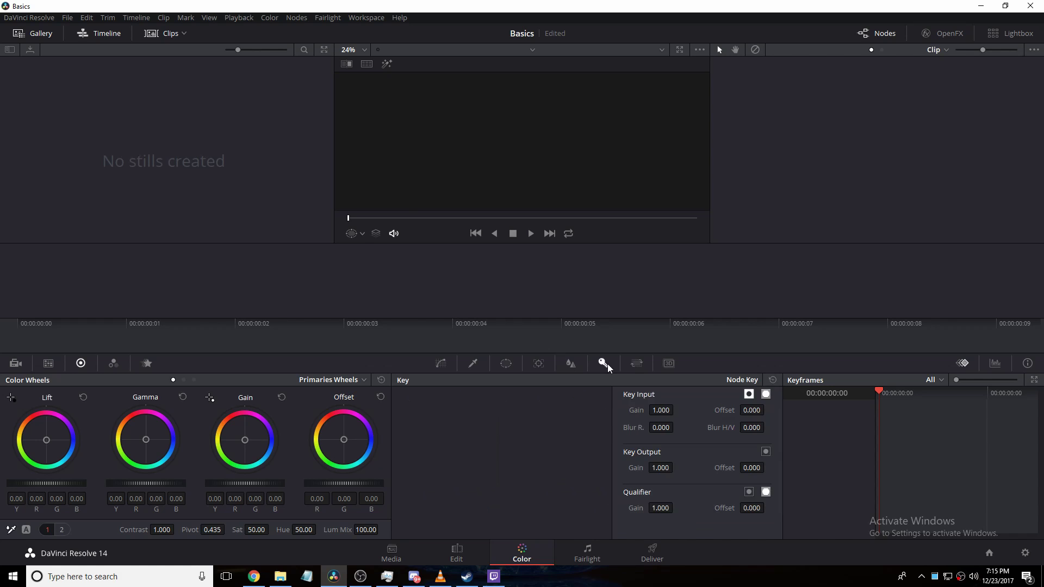
left_click(636, 364)
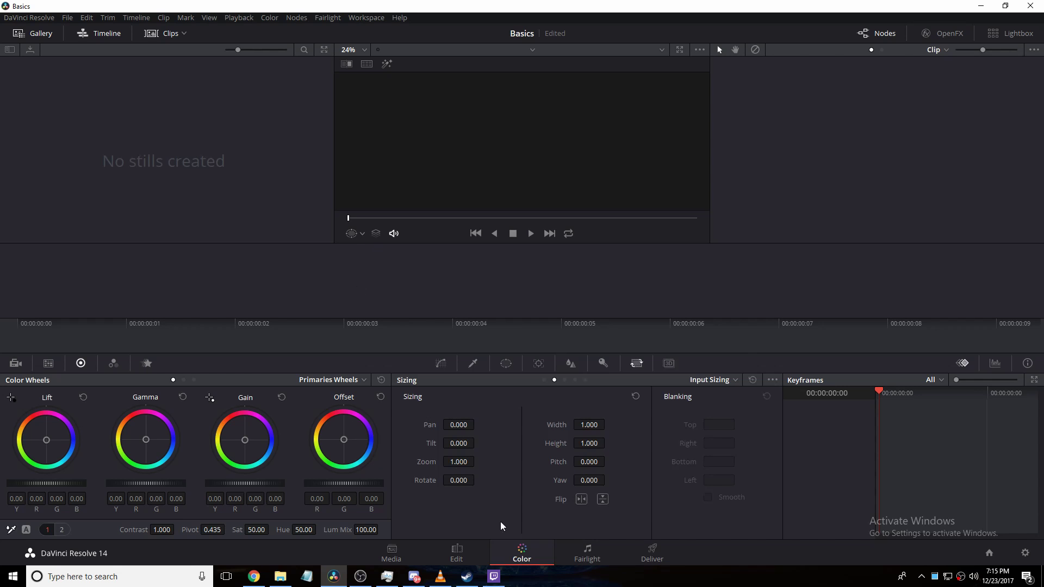
left_click(587, 552)
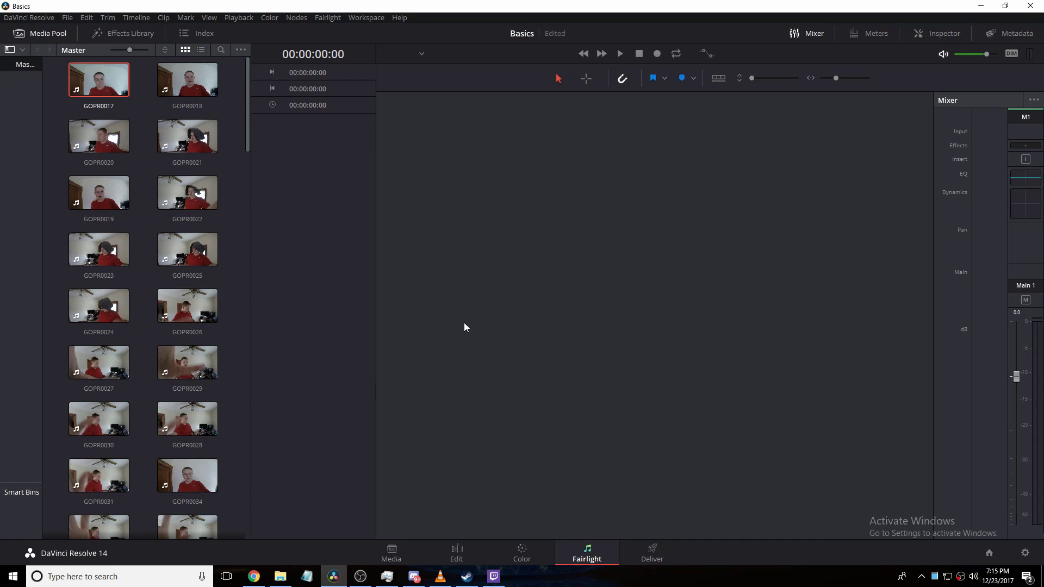
Put GOPR[0100-0104] on a new timeline, zoom in, then ripple-delete it from V1
left_click(457, 552)
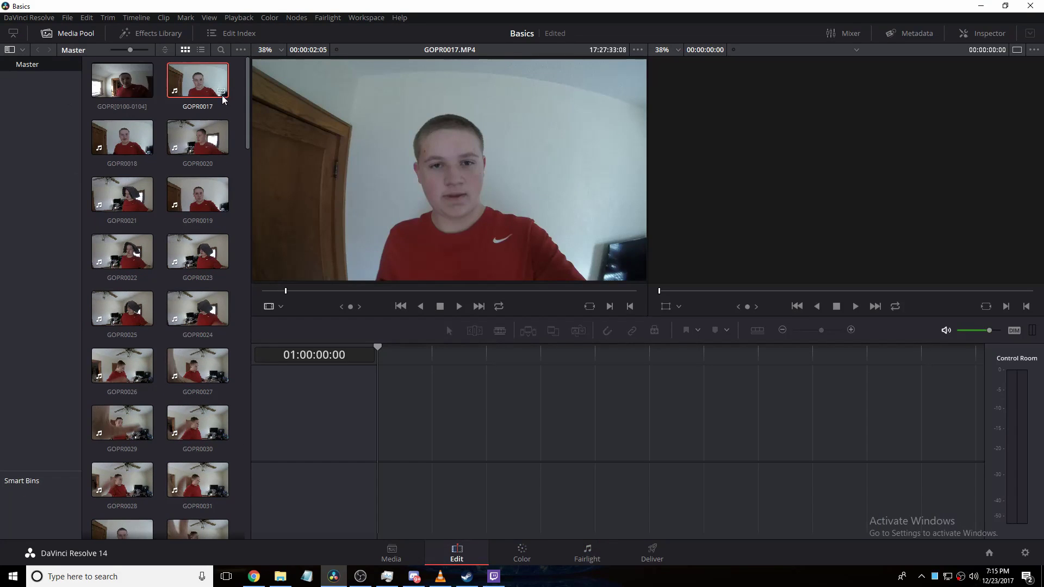
left_click_drag(115, 83, 380, 423)
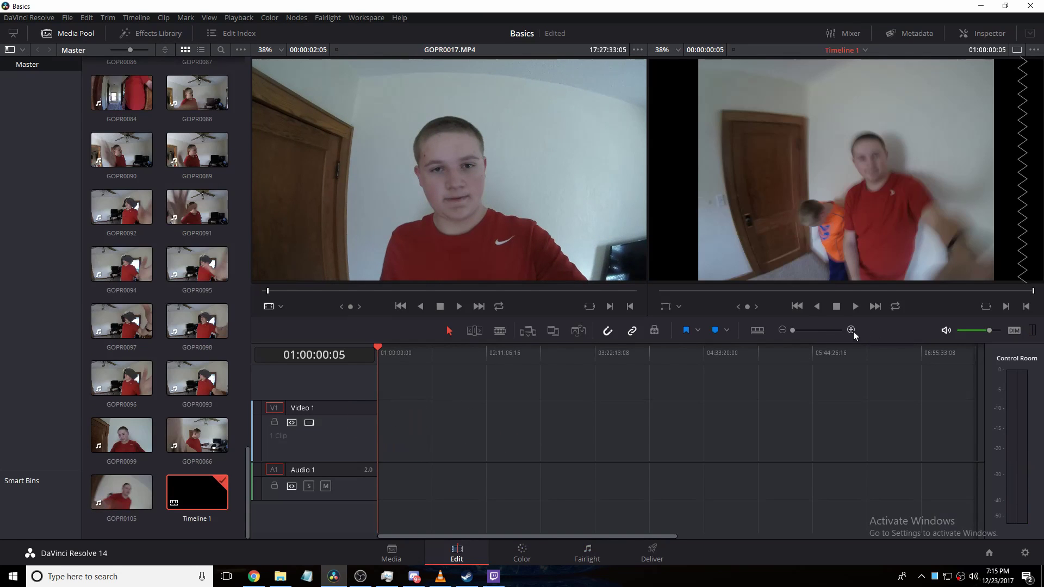
left_click(852, 330)
left_click(851, 330)
left_click(851, 330)
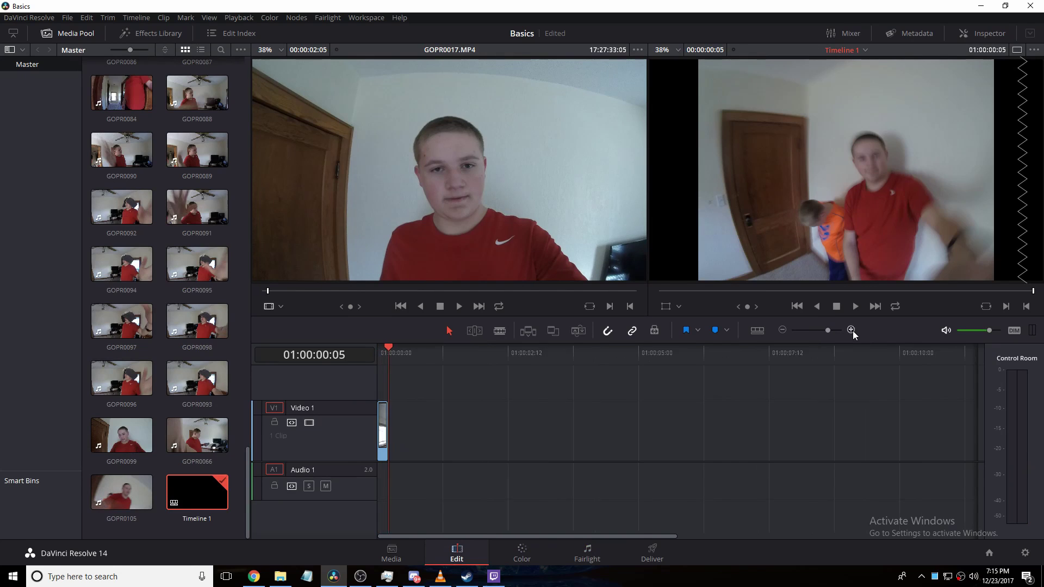
left_click(852, 330)
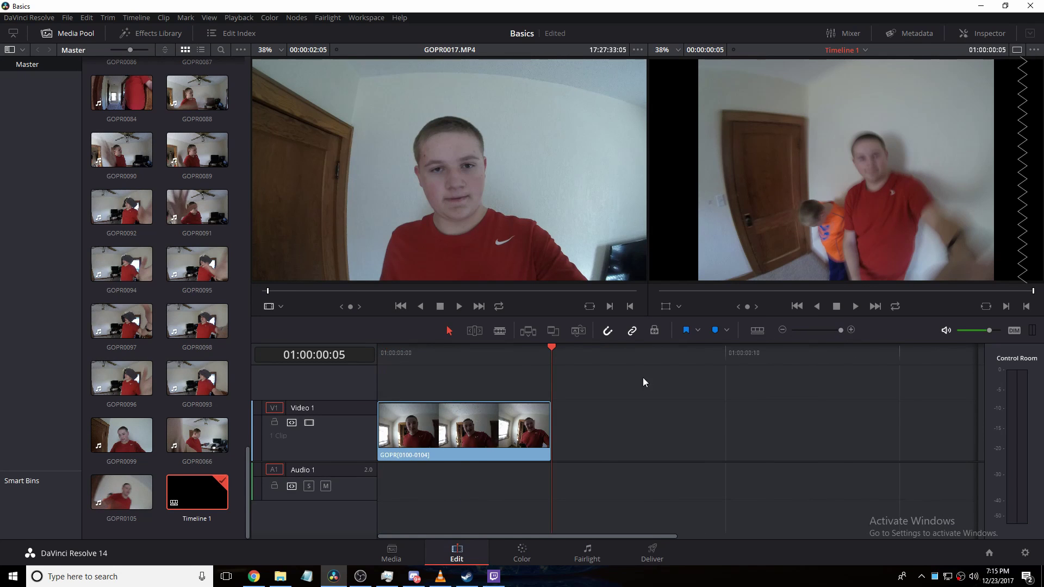
right_click(487, 412)
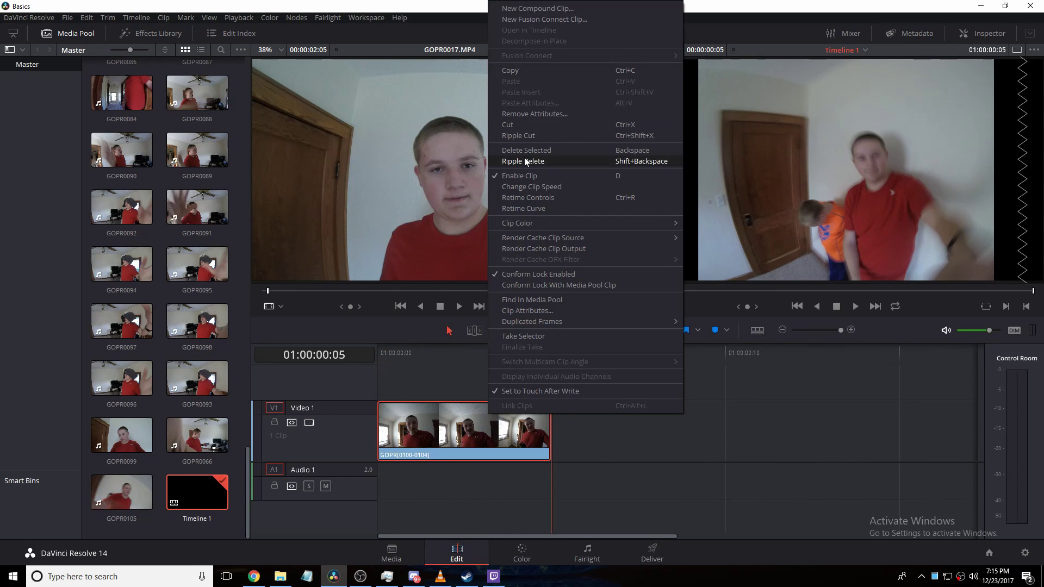
left_click(525, 161)
Place GOPR0017 on the empty timeline, zoom out to fit it, and return the playhead near the start
scroll(100, 226, "up", 7)
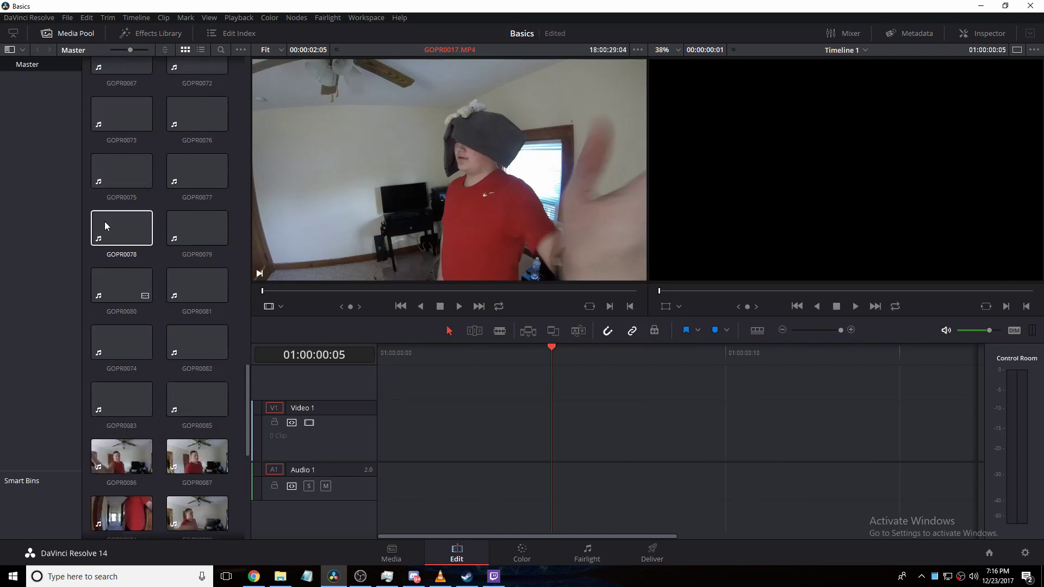
scroll(103, 218, "up", 15)
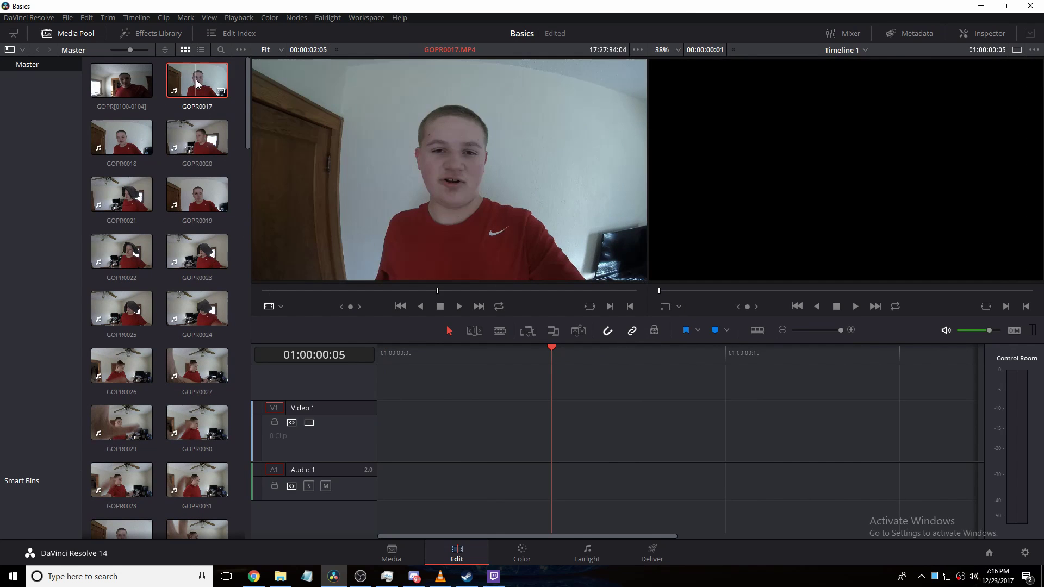
left_click_drag(198, 85, 383, 418)
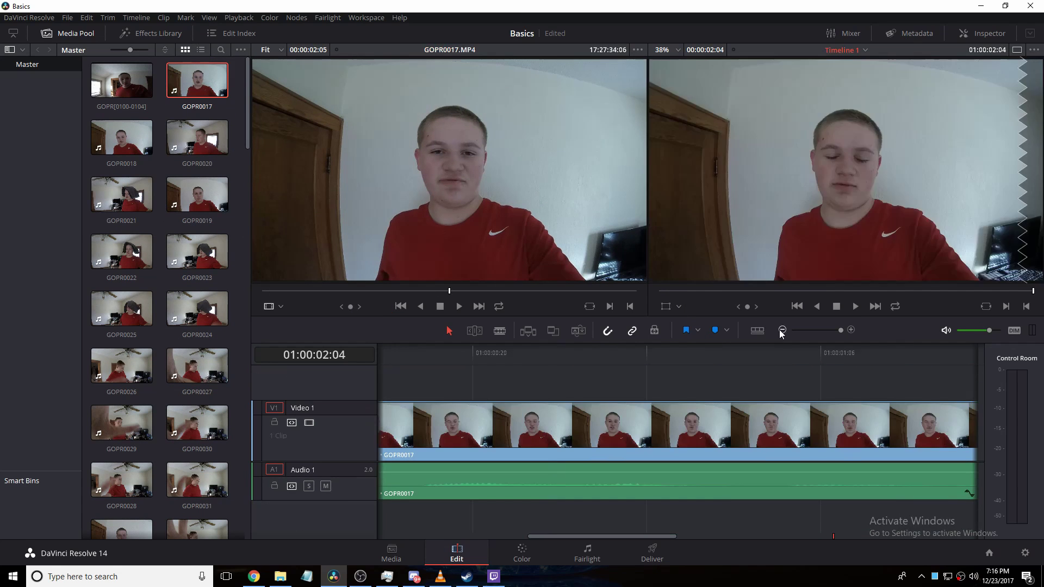
left_click(782, 330)
left_click(782, 330)
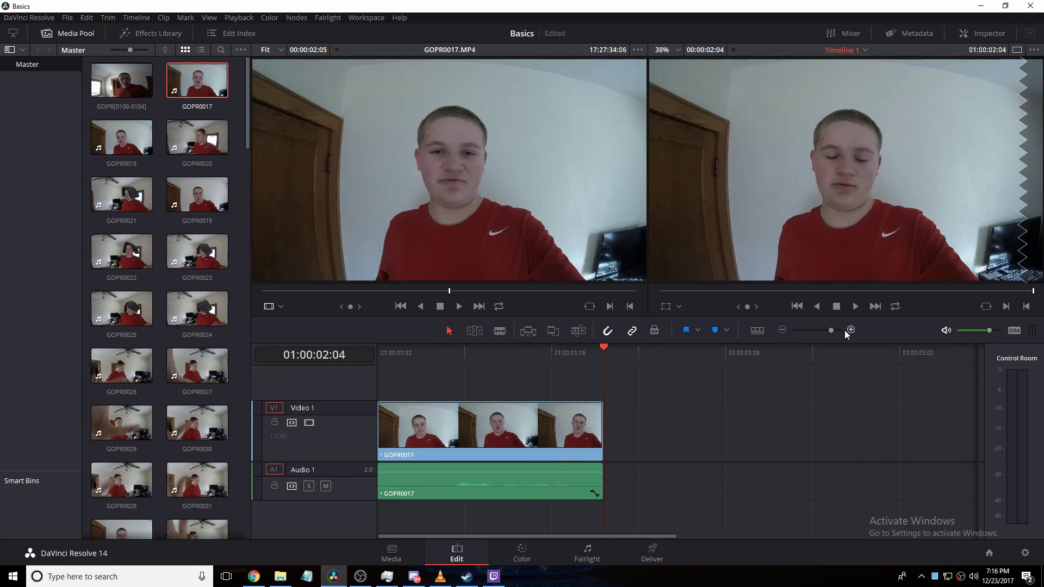
left_click_drag(407, 353, 363, 365)
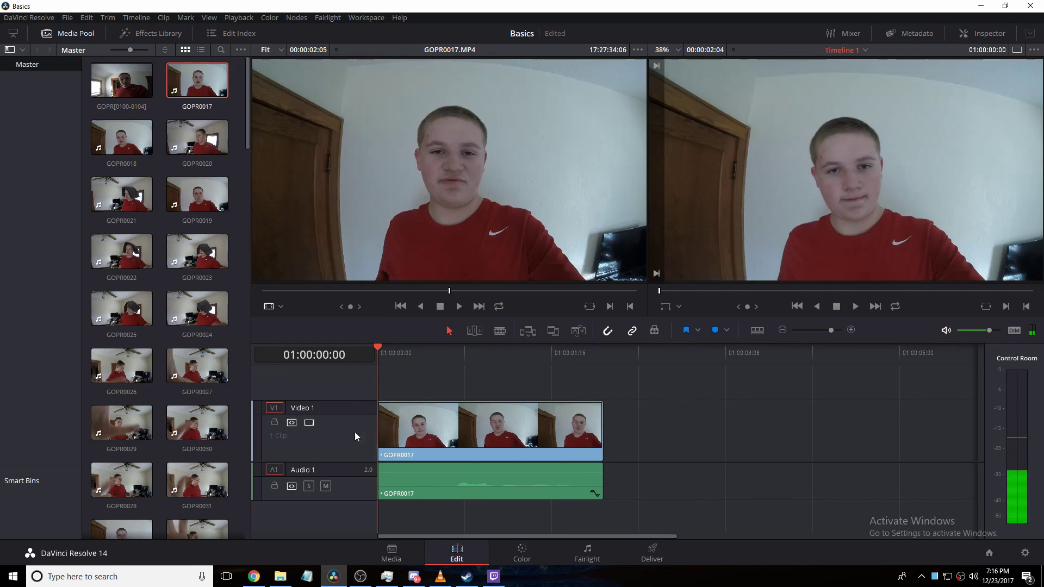
left_click(537, 562)
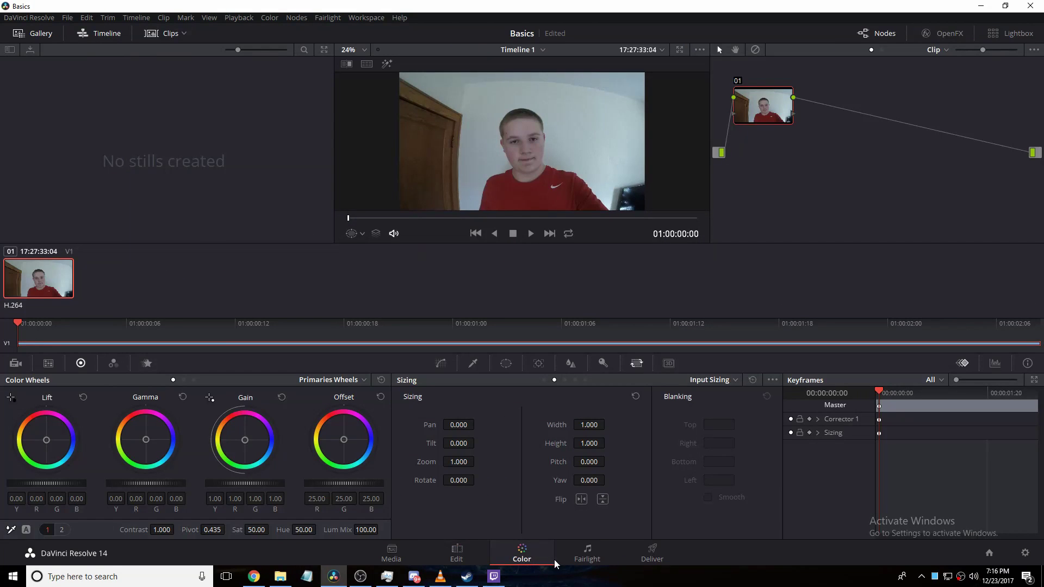
On the Fairlight page, enlarge the Audio 1 track height and start playback
left_click(572, 559)
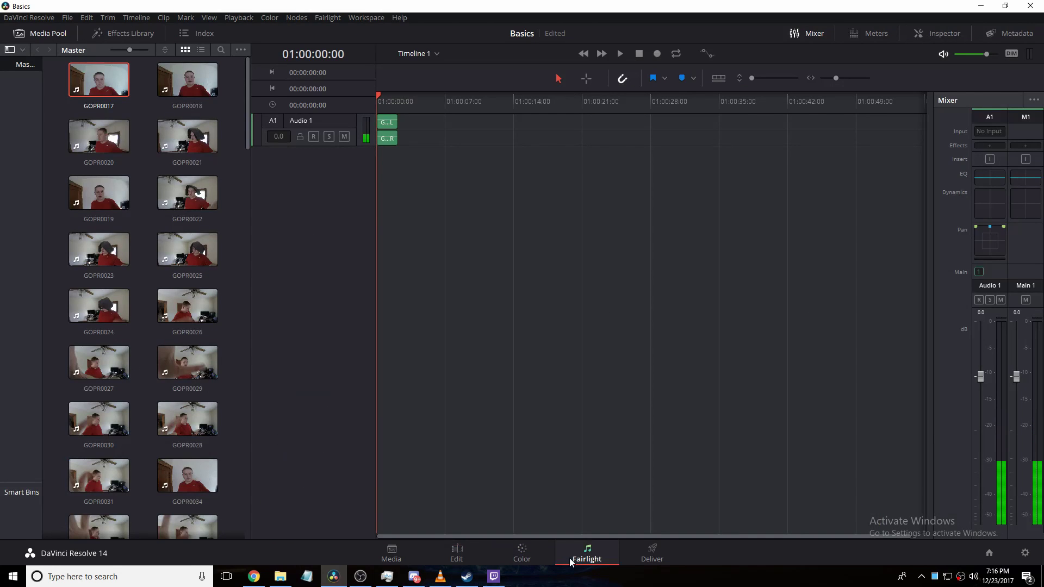
left_click_drag(753, 79, 862, 81)
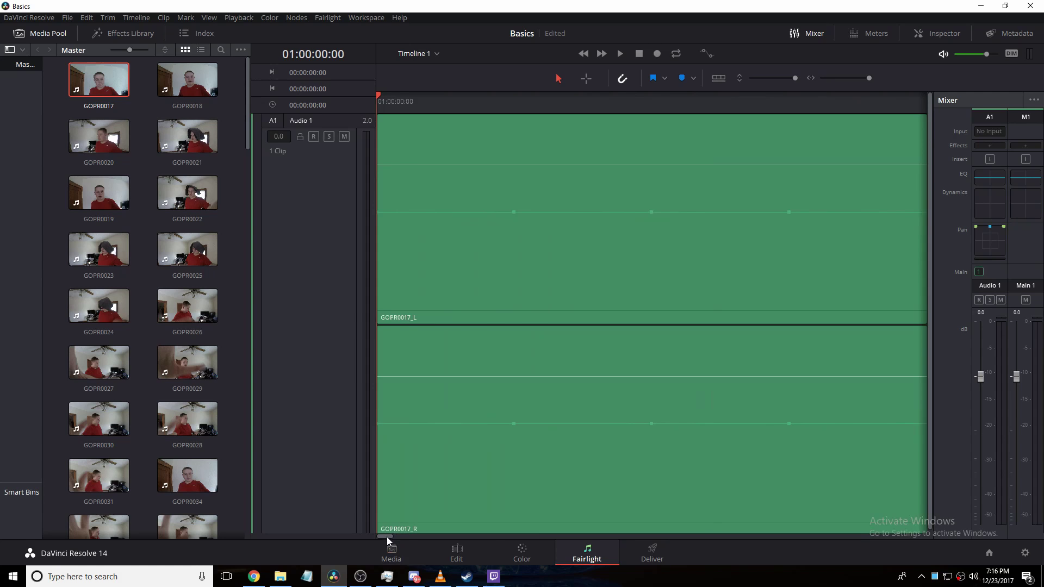
left_click_drag(386, 537, 593, 574)
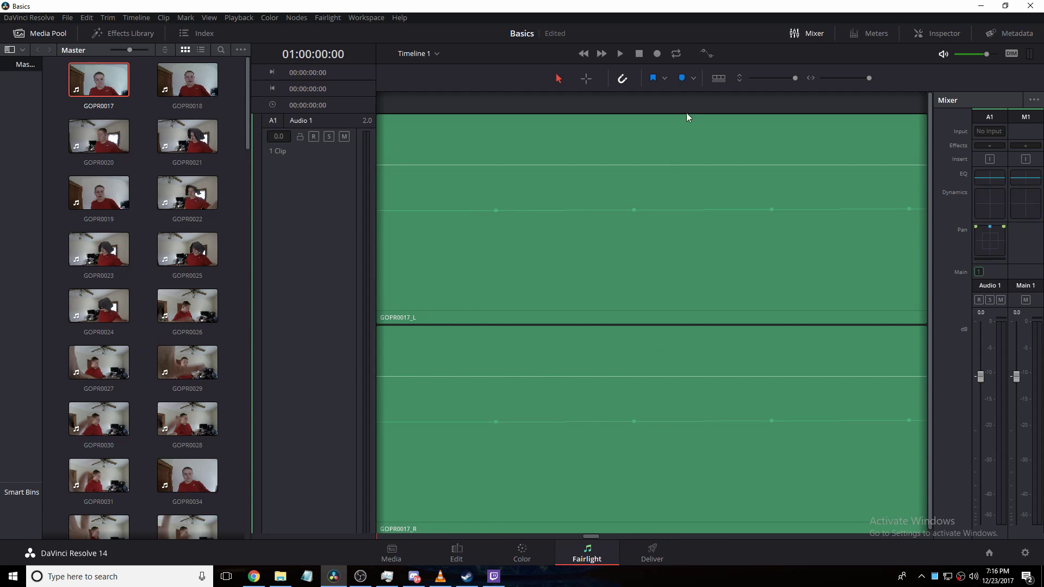
left_click_drag(794, 76, 846, 78)
left_click(835, 77)
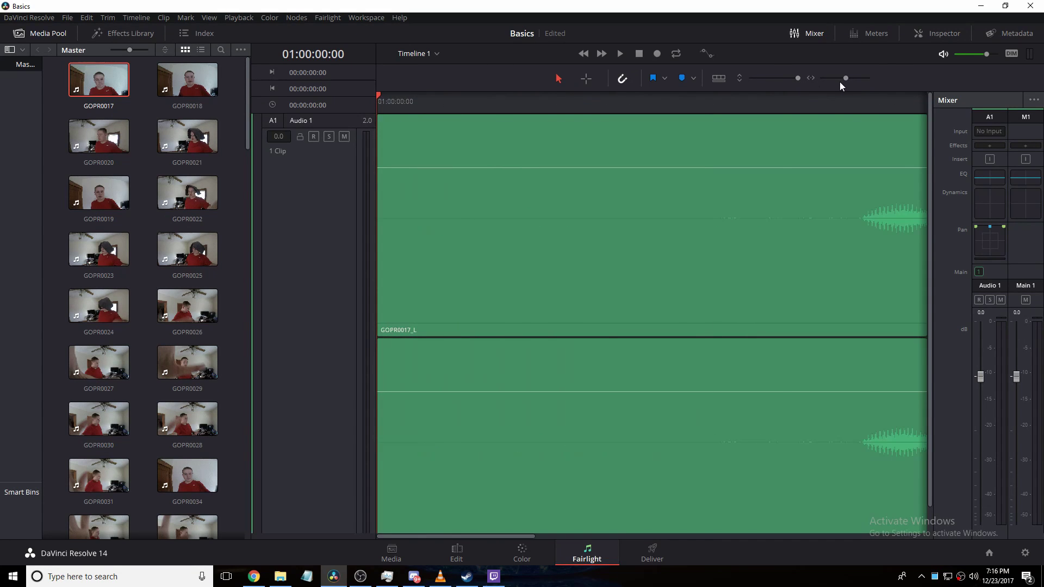
key("space")
Park the playhead at frame 19, zoom in, and drag GOPR0017's volume up into a peak
left_click(535, 163)
left_click(892, 137)
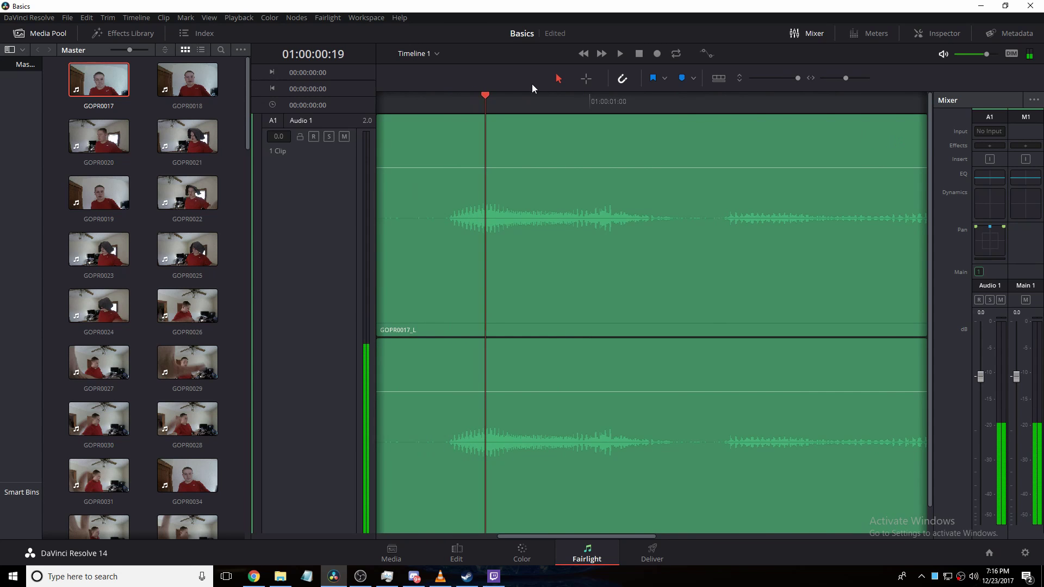
left_click_drag(506, 98, 476, 128)
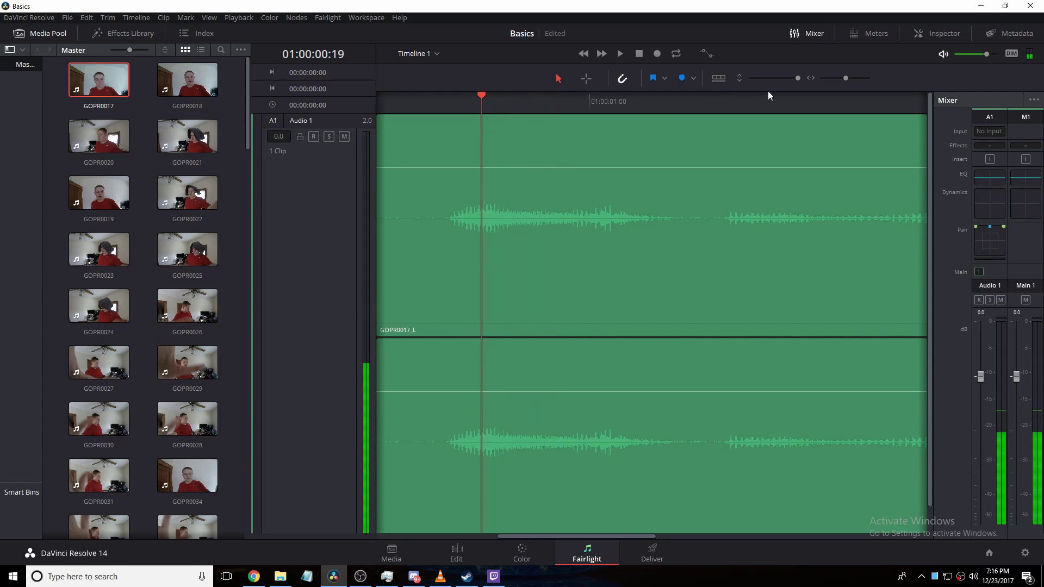
left_click_drag(845, 79, 873, 77)
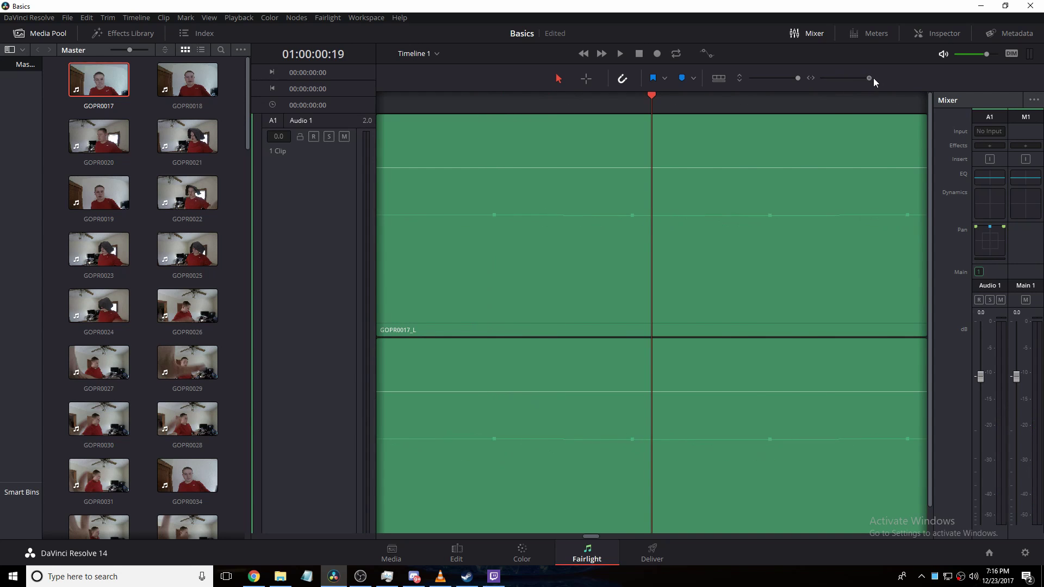
left_click_drag(632, 215, 633, 163)
Push GOPR0017's volume peak higher
scroll(634, 163, "down", 1)
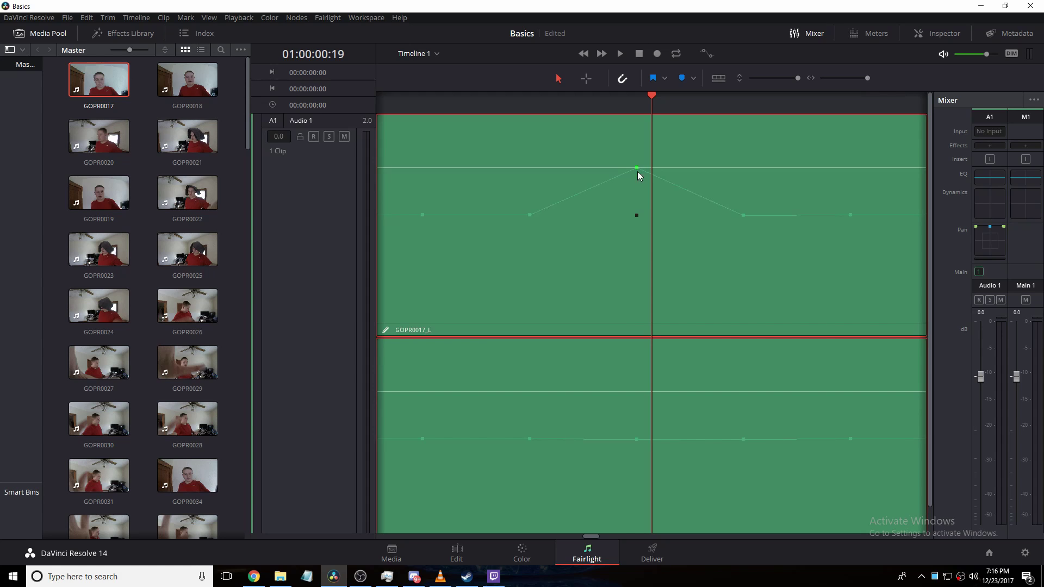
left_click_drag(637, 169, 639, 161)
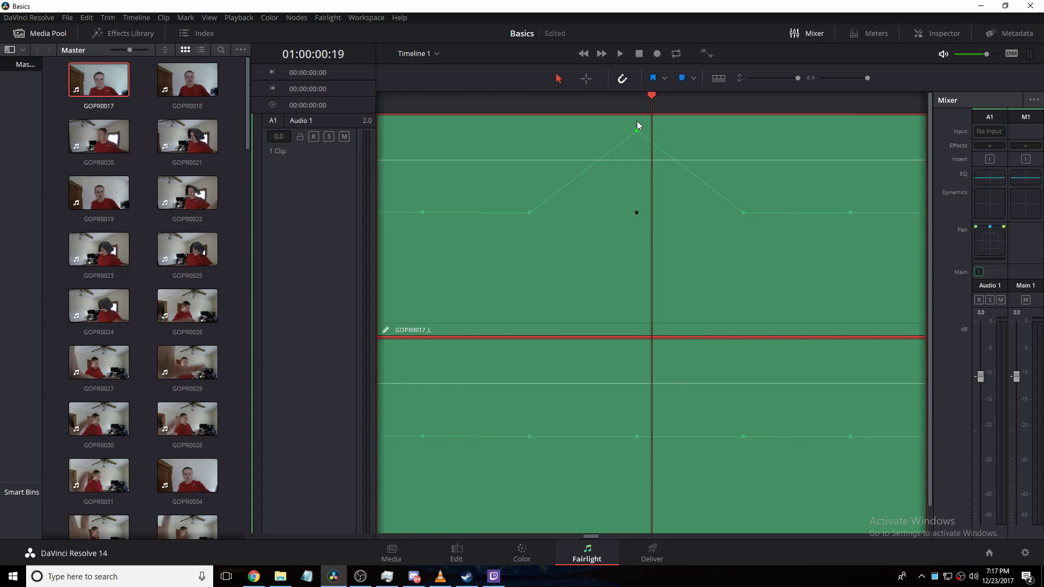
left_click(618, 105)
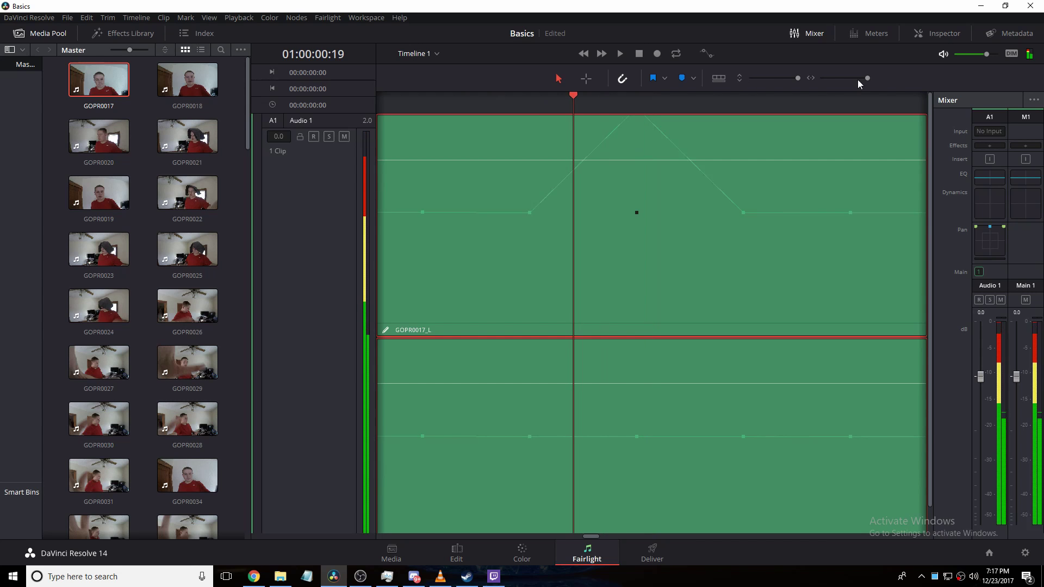
Zoom out, play back the audio, and park the playhead at 01:00:02:00 before opening Deliver
left_click_drag(866, 80, 844, 87)
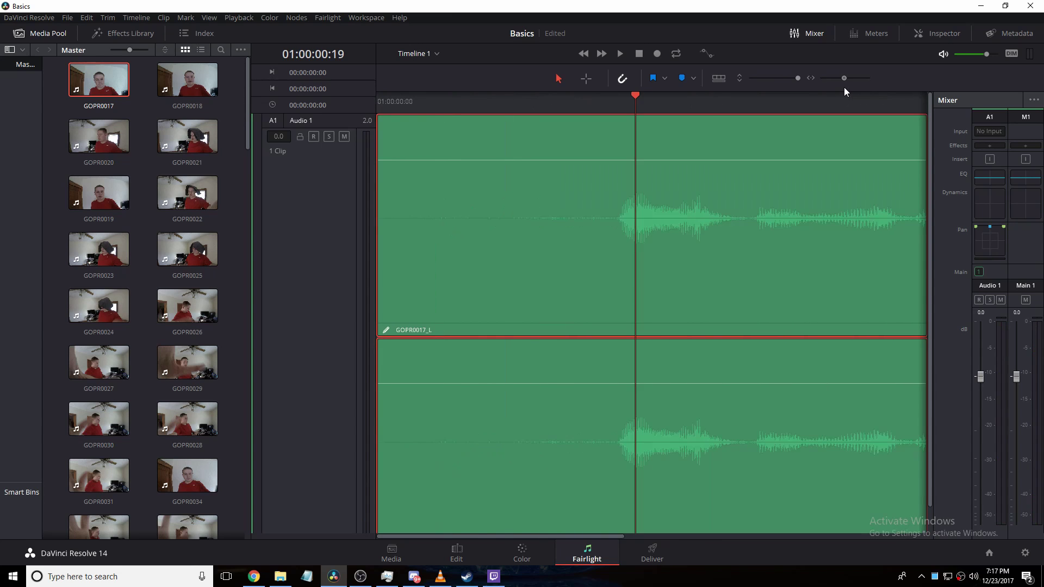
left_click(620, 53)
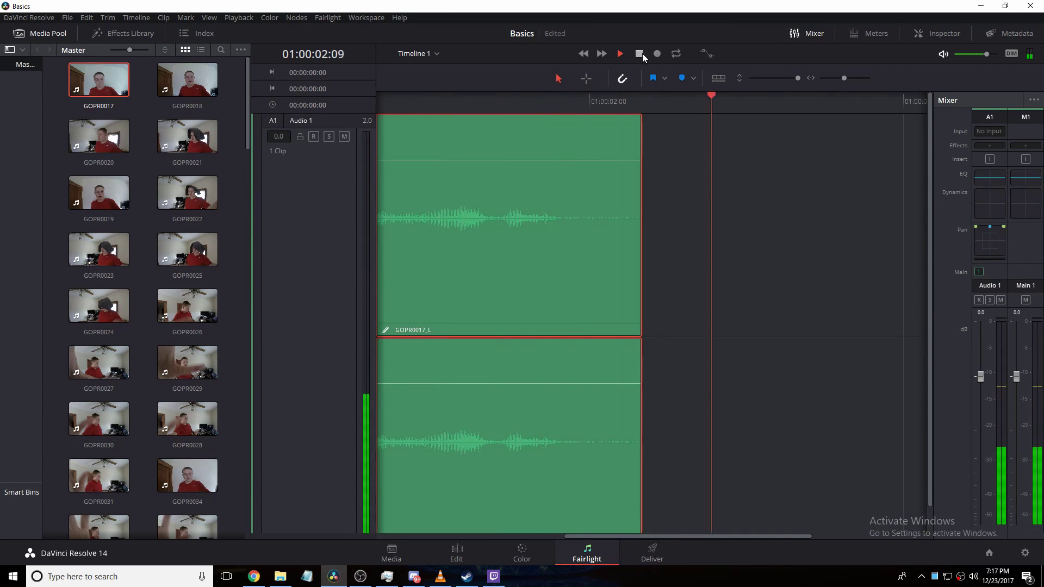
left_click(639, 54)
left_click_drag(606, 100, 596, 100)
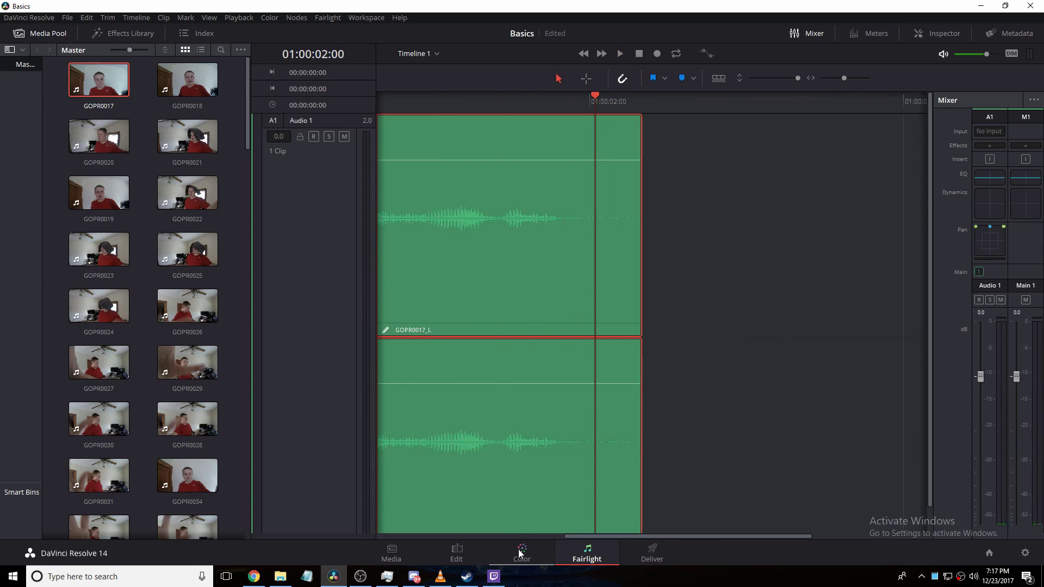
left_click(631, 553)
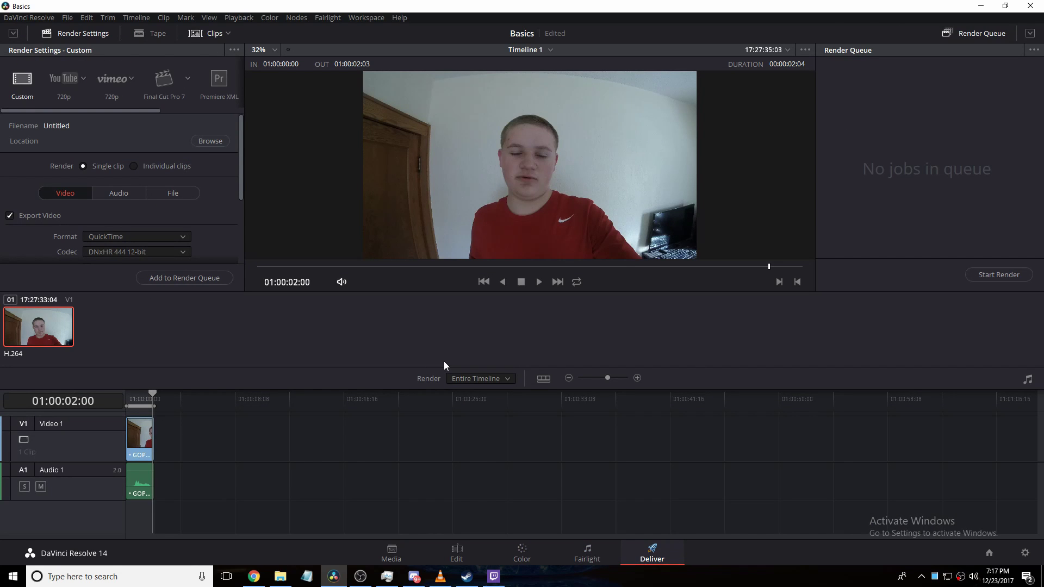
Apply the YouTube 720p preset in Render Settings
scroll(155, 185, "down", 4)
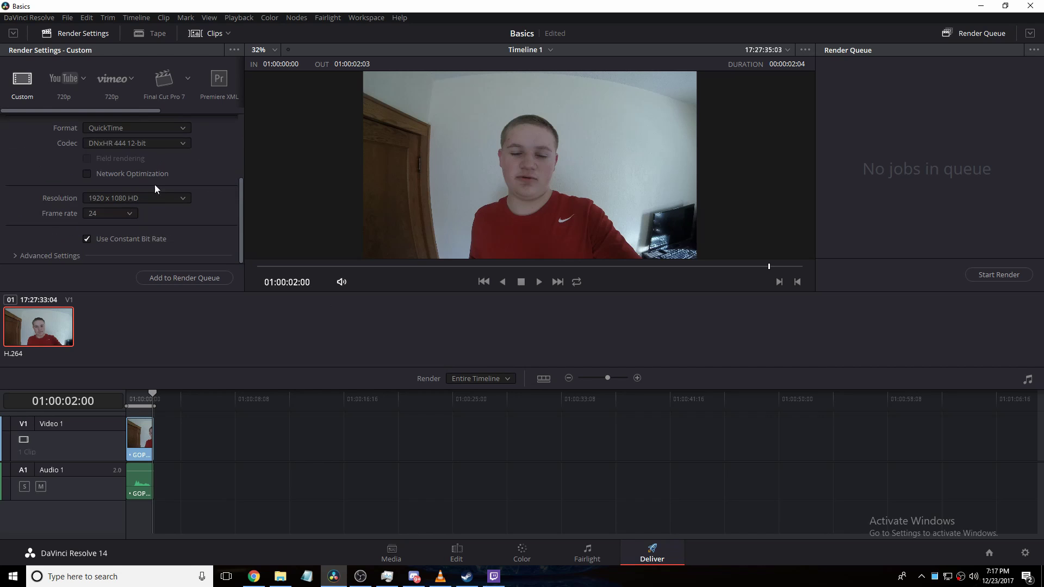
scroll(163, 163, "up", 5)
scroll(132, 99, "down", 5)
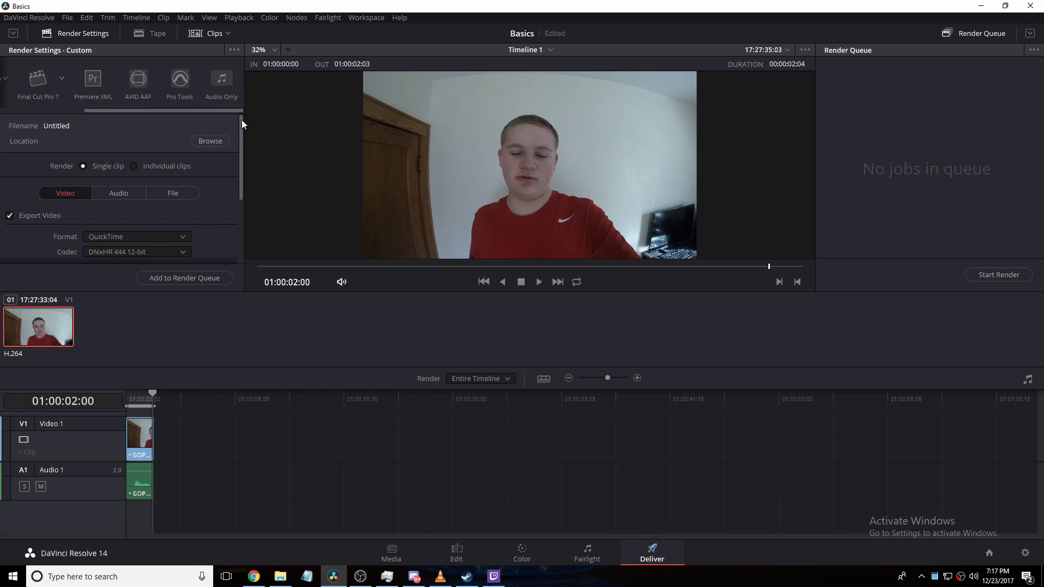
scroll(198, 122, "up", 5)
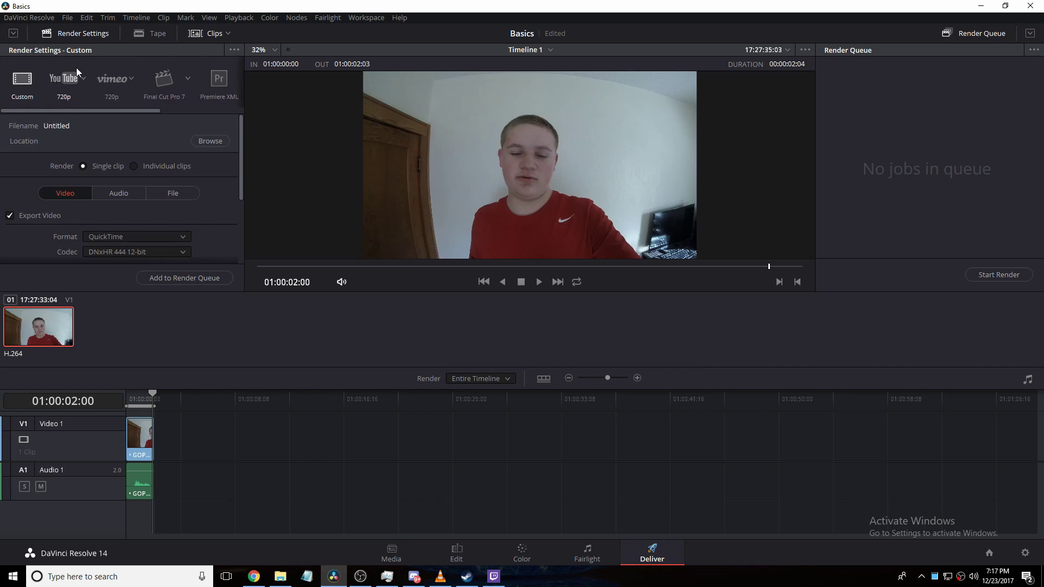
left_click(77, 79)
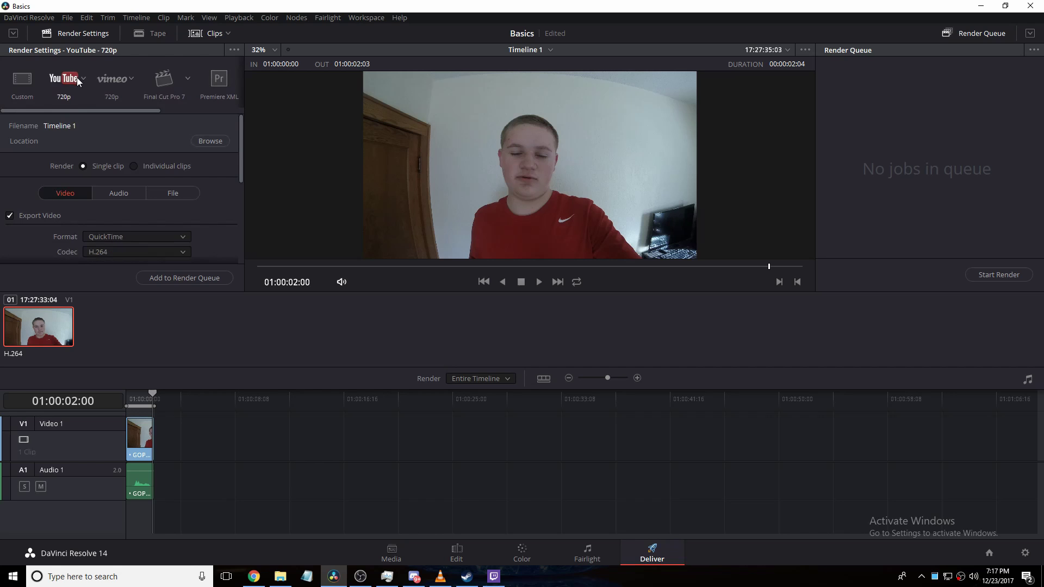
Return to the Edit page and select the linked GOPR0017 video and audio
left_click(446, 552)
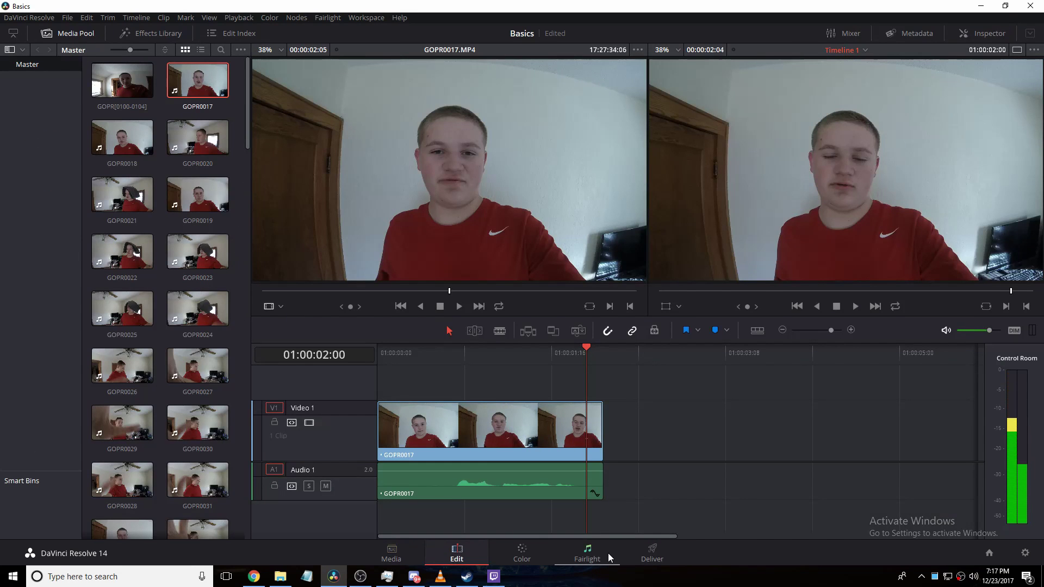
left_click(607, 553)
left_click(458, 553)
mouse_move(415, 579)
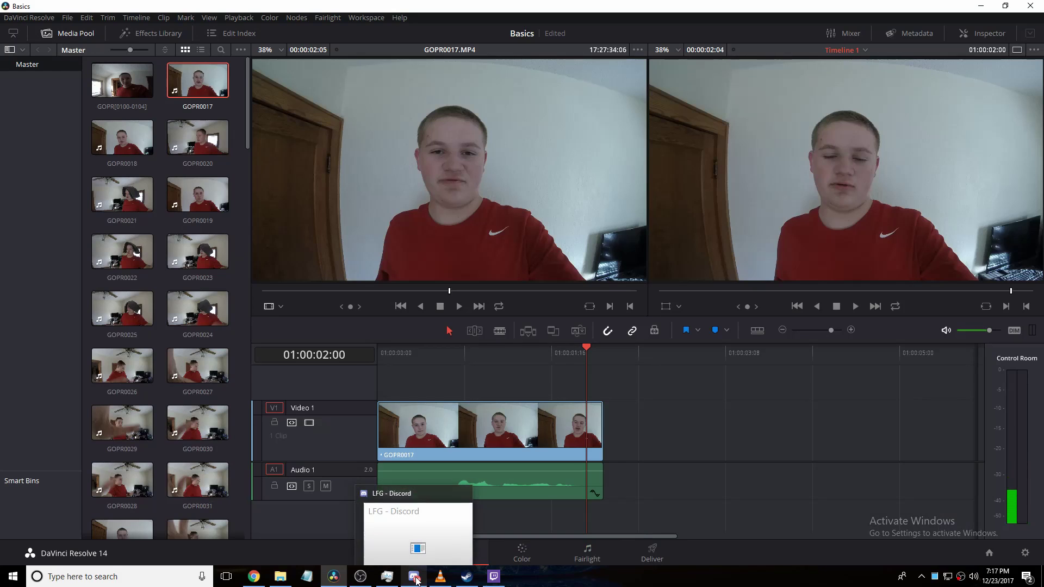
left_click(457, 435)
Remove GOPR0017 from the timeline and open the Blood And Bacon folder in File Explorer
right_click(456, 435)
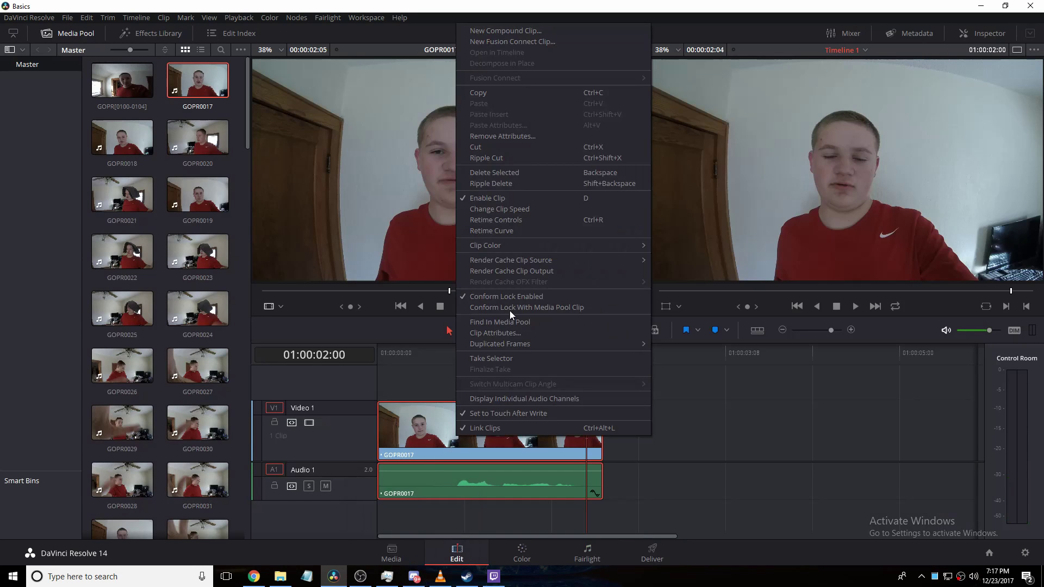
left_click(493, 173)
left_click(280, 576)
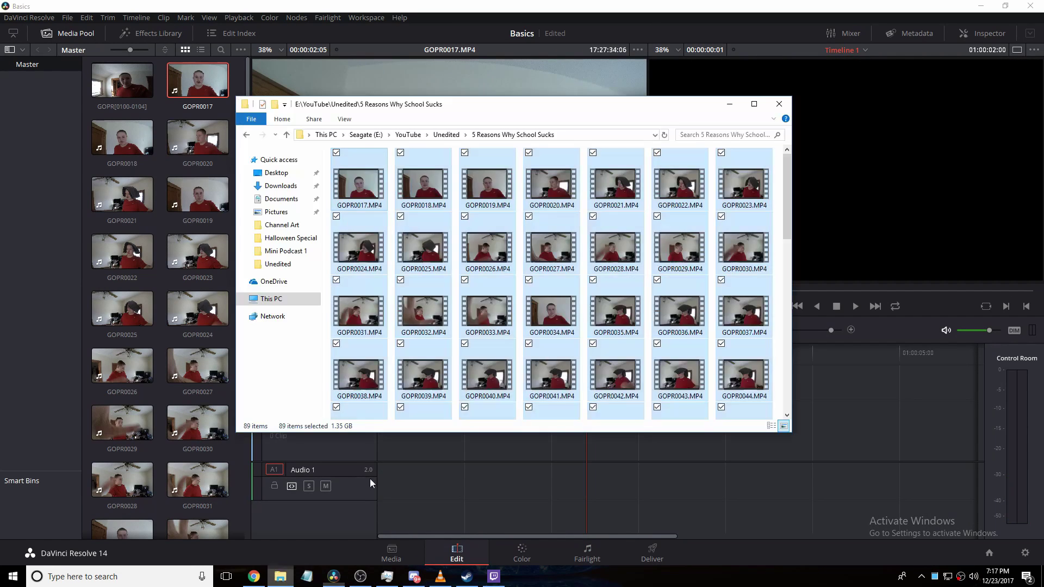
key("BackSpace")
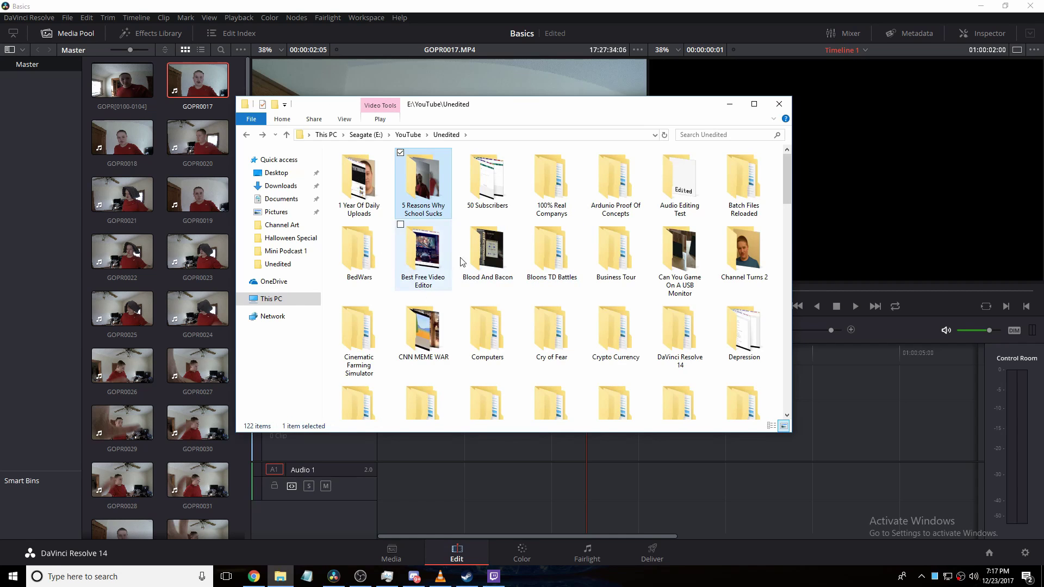
double_click(489, 271)
left_click_drag(422, 116, 712, 146)
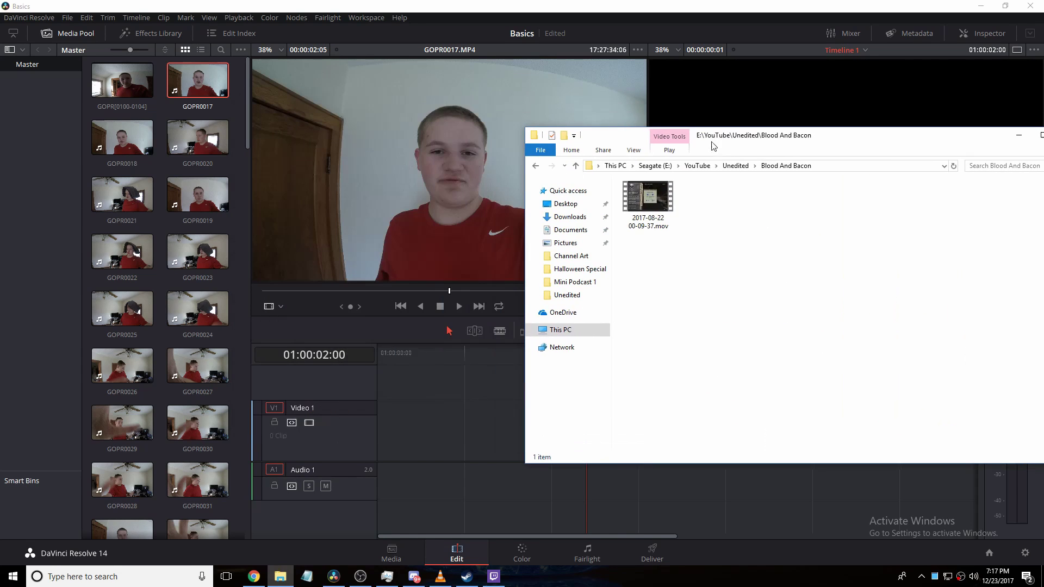
left_click_drag(648, 198, 103, 98)
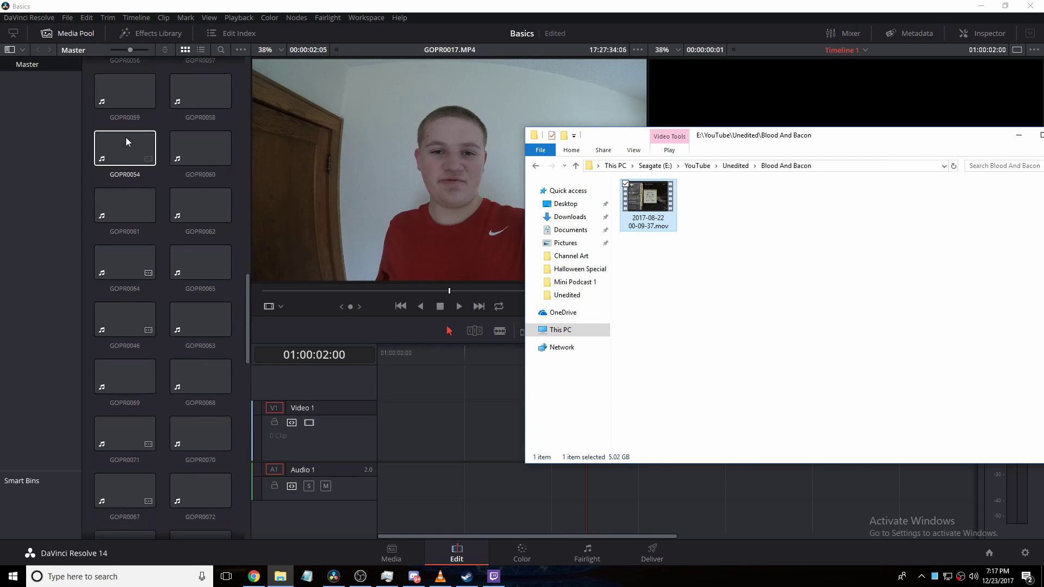
left_click_drag(128, 492, 405, 435)
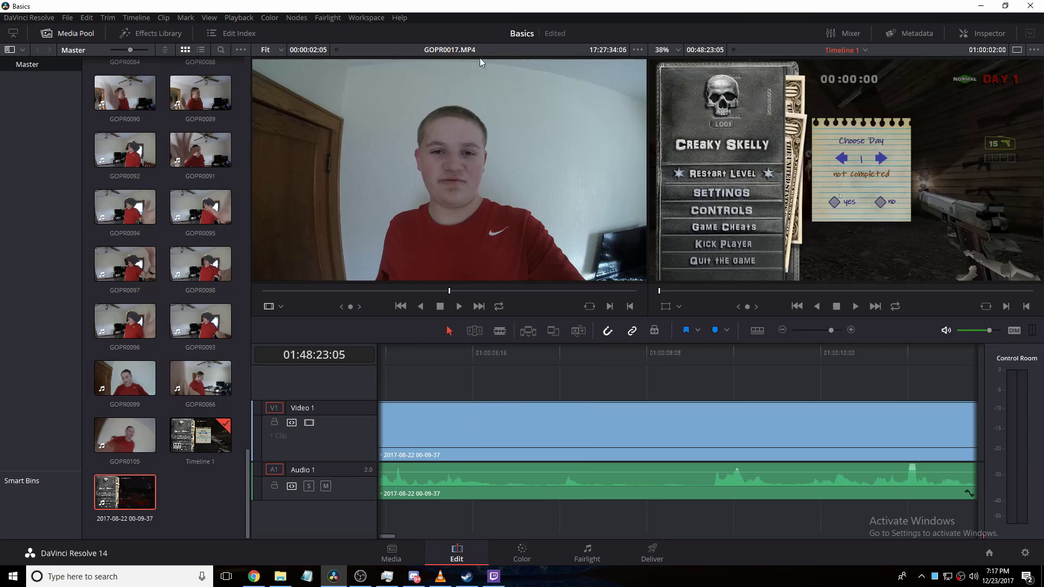
Show the Inspector beside a single viewer and select the gameplay clip
left_click(984, 34)
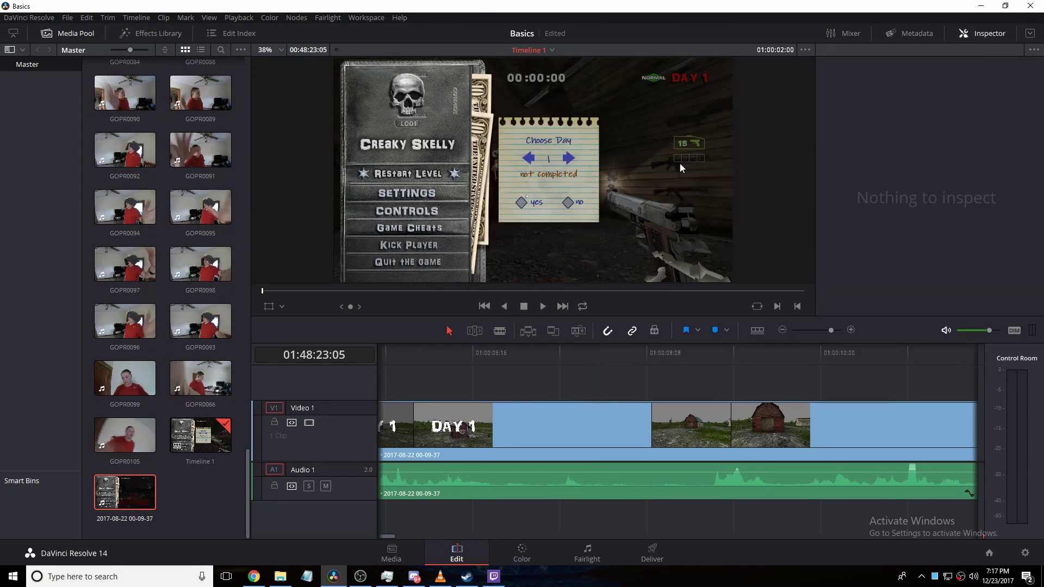
left_click(979, 38)
left_click(980, 34)
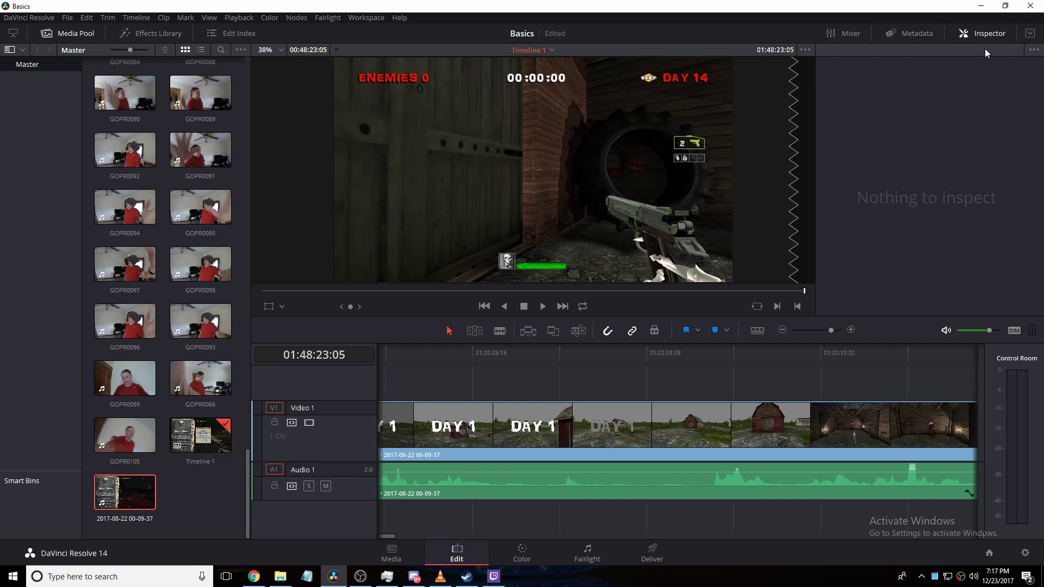
left_click(1005, 38)
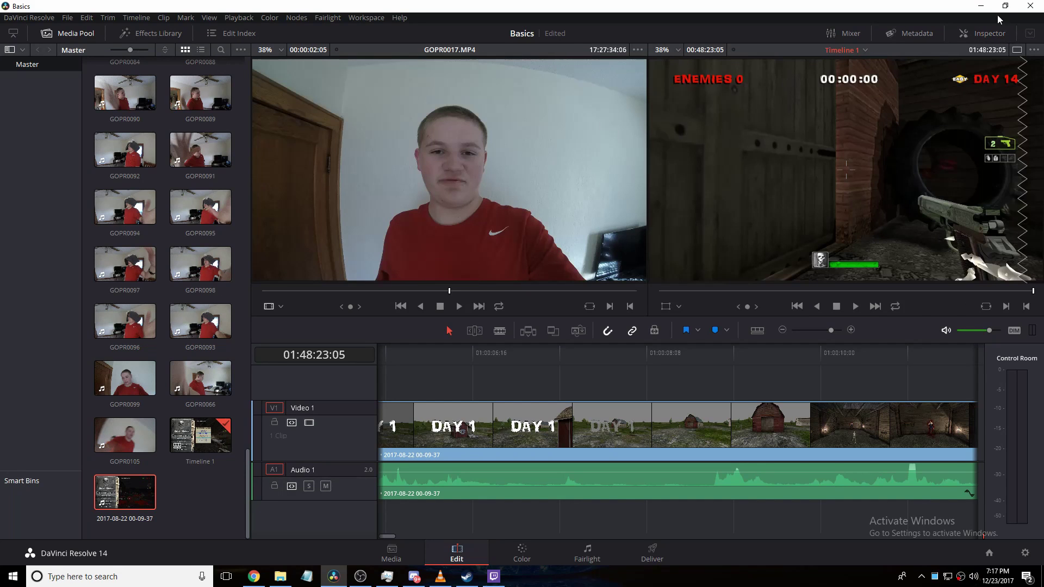
left_click(954, 37)
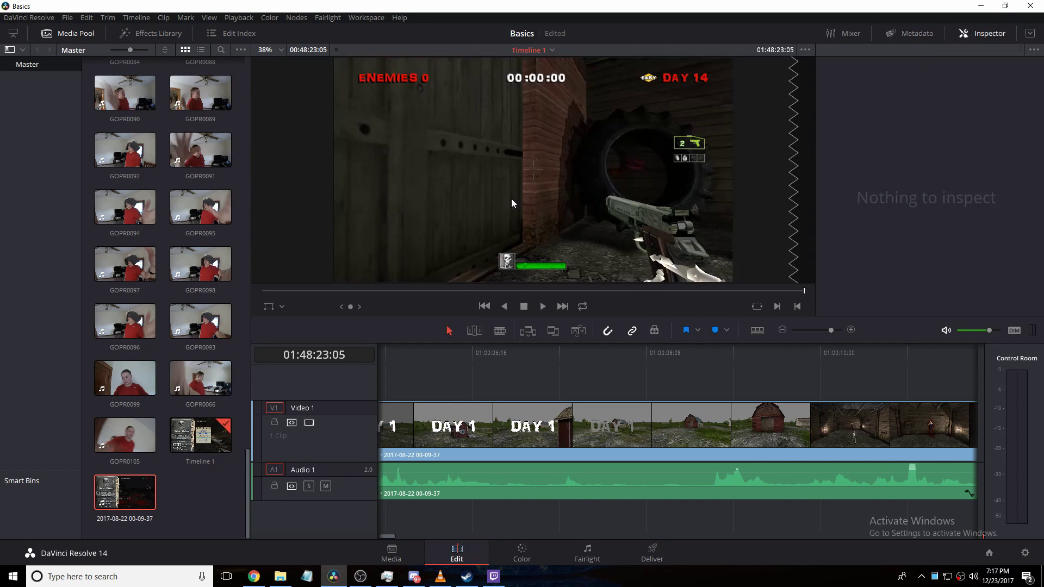
left_click(515, 441)
Try a 0.930 zoom on the gameplay clip, undo back to 1.000, and jump to timeline start
scroll(973, 180, "down", 5)
scroll(973, 180, "up", 5)
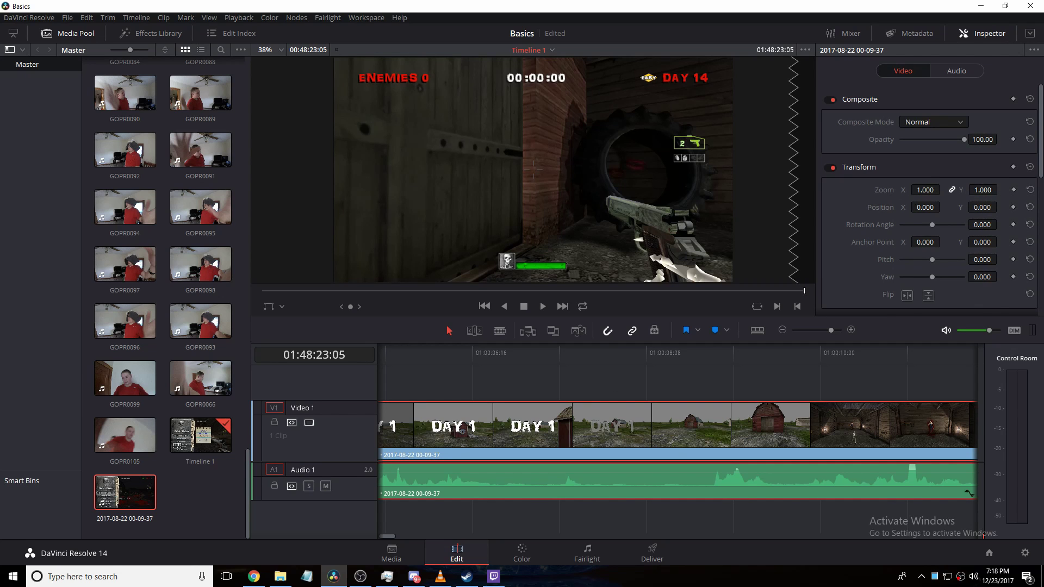
mouse_move(942, 189)
left_mouse_down()
mouse_move(933, 190)
mouse_move(942, 190)
left_mouse_up()
key("ctrl+z")
left_click_drag(385, 536, 344, 537)
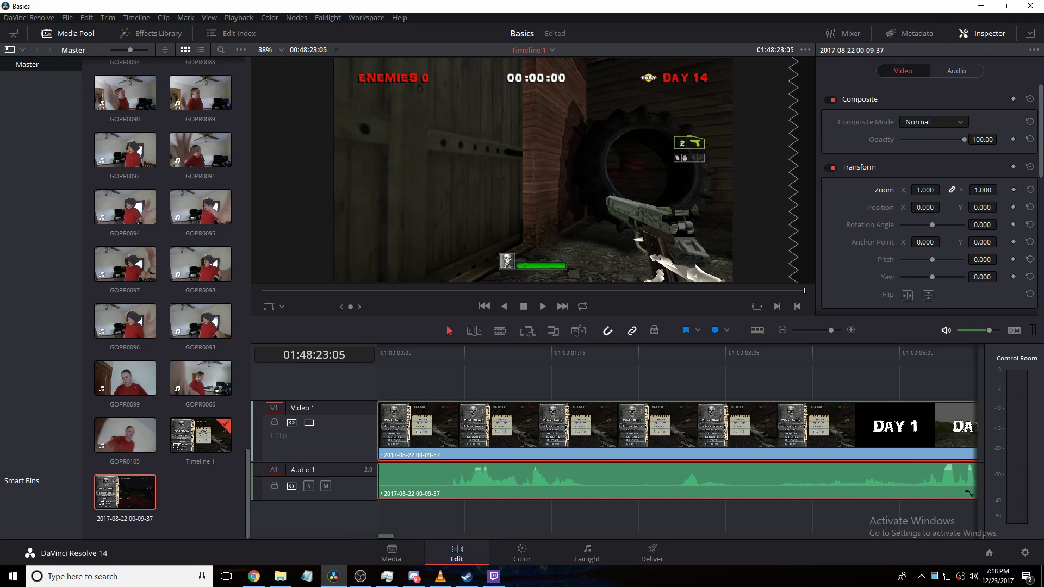
left_click(379, 362)
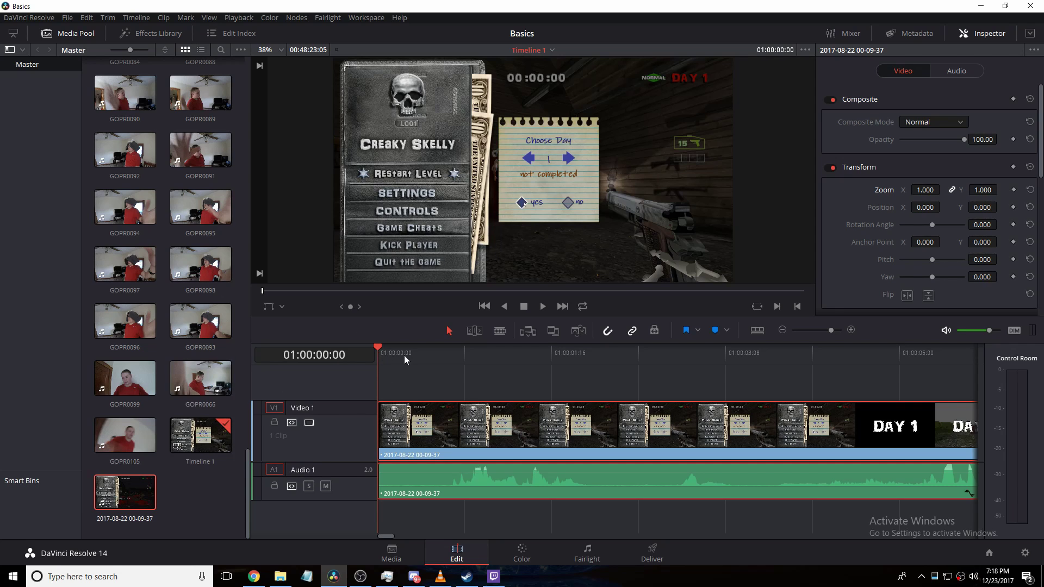
Lower the gameplay clip's audio volume line to -10.47 dB
left_click(453, 362)
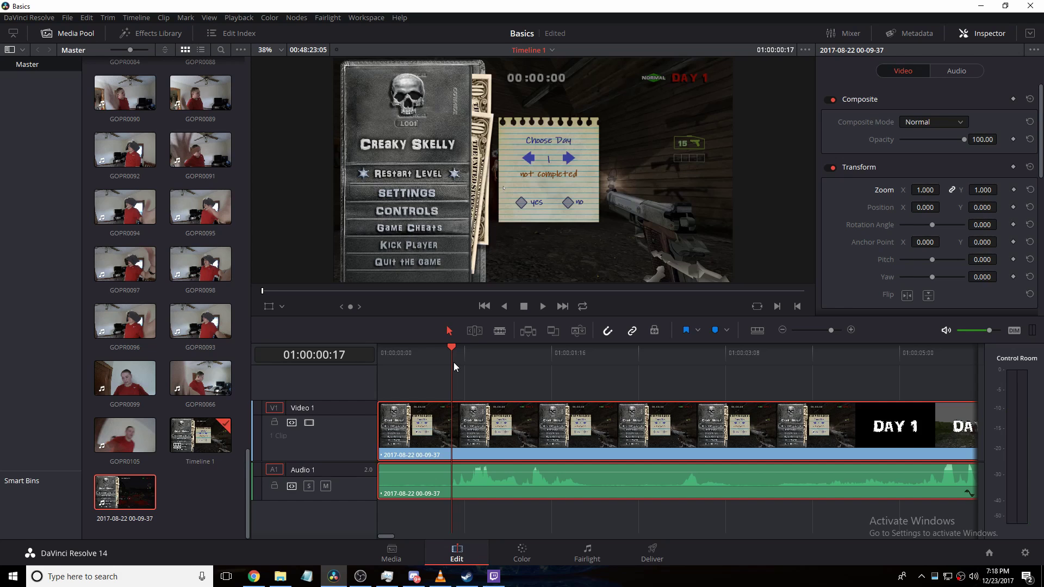
left_click_drag(483, 472, 483, 475)
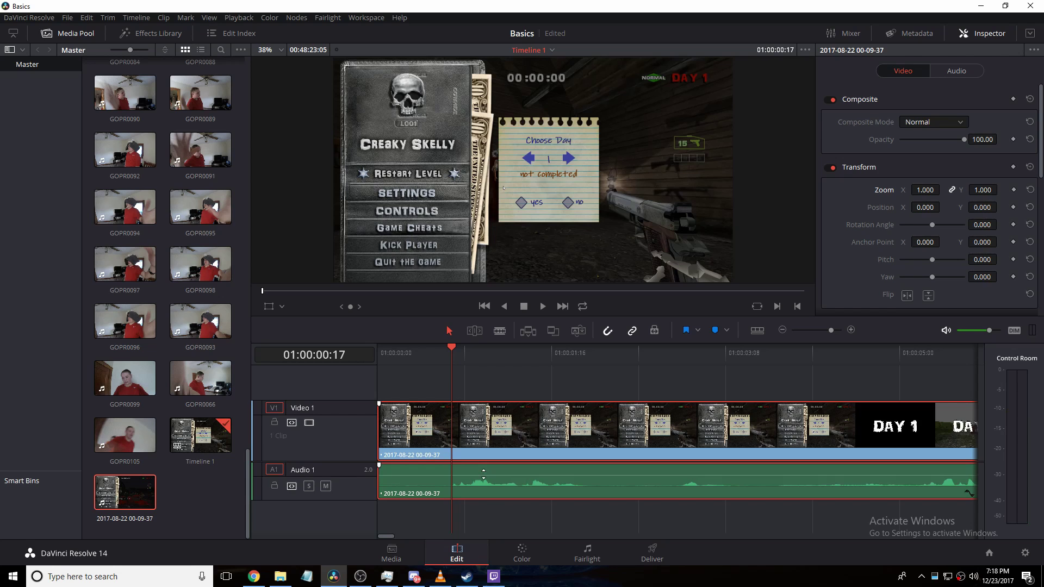
right_click(452, 422)
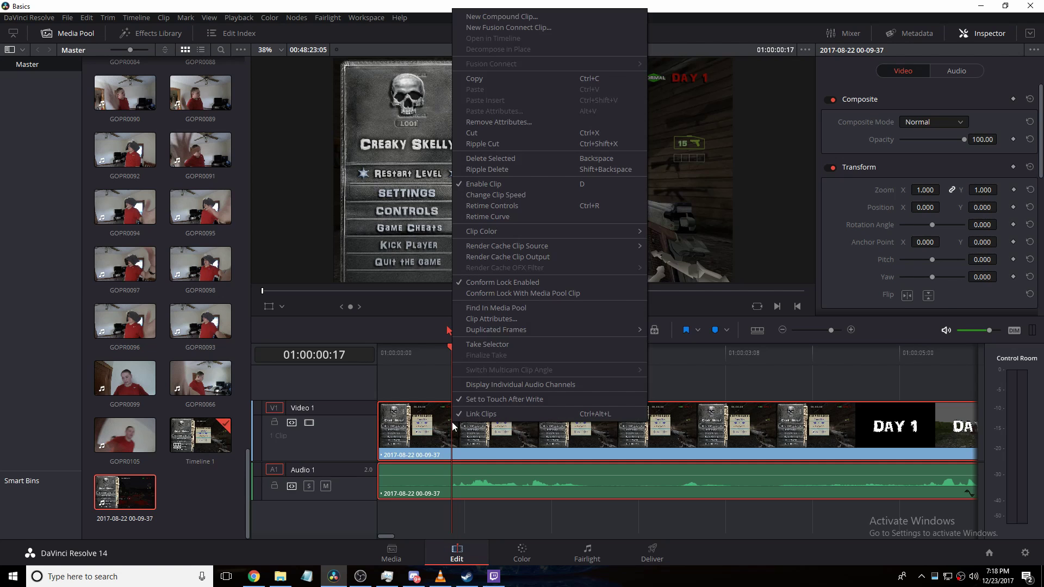
right_click(452, 439)
right_click(455, 468)
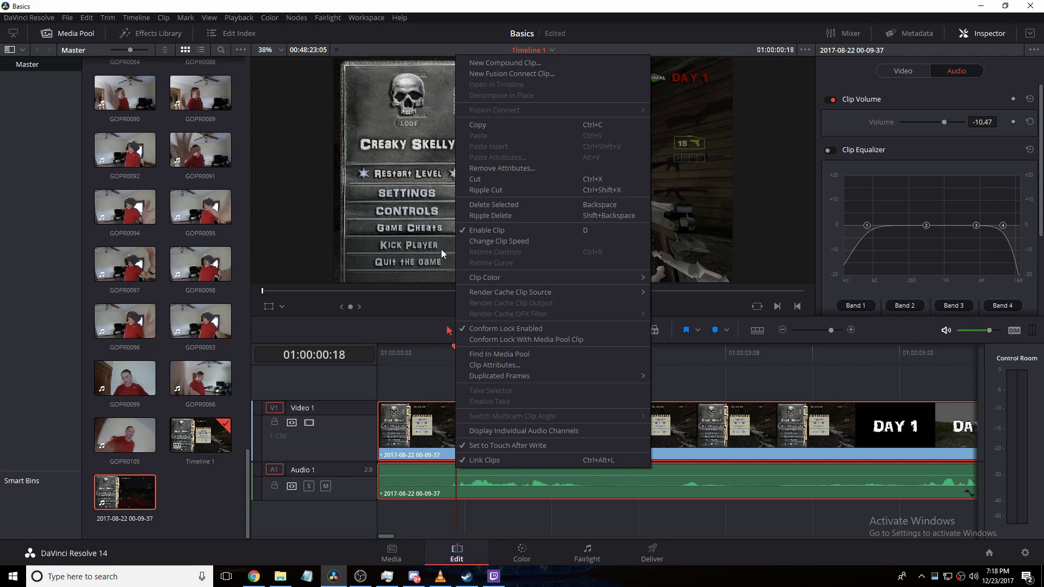
left_click(427, 357)
Put the playhead back at 01:00:00:17 and zoom the timeline out
left_click(451, 354)
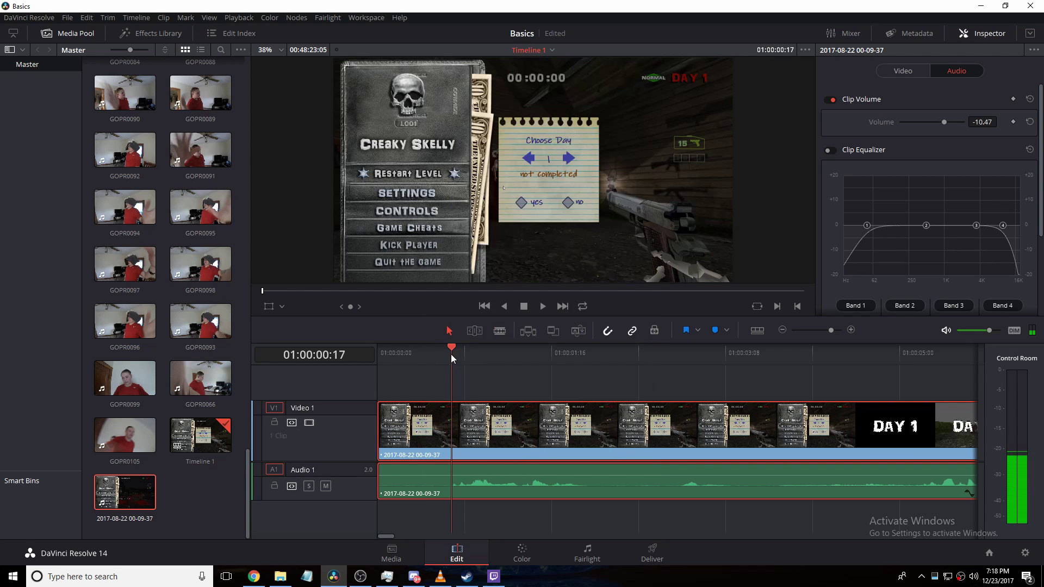
left_click(783, 330)
left_click(783, 330)
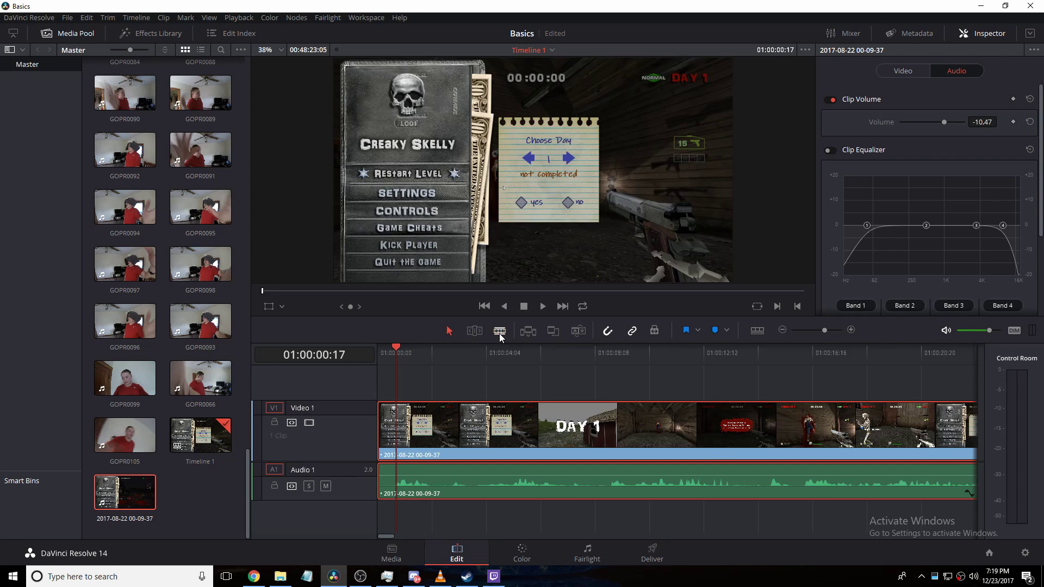
Cut the gameplay clip with the blade tool, then undo the extra cuts
key("a")
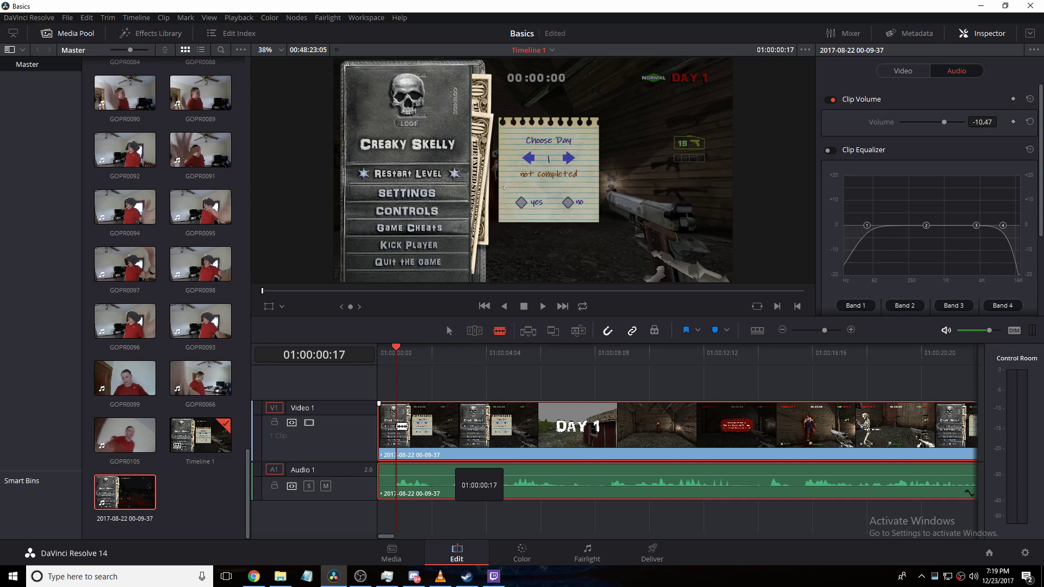
key("ctrl+b")
left_click_drag(409, 355, 432, 357)
left_click(438, 430)
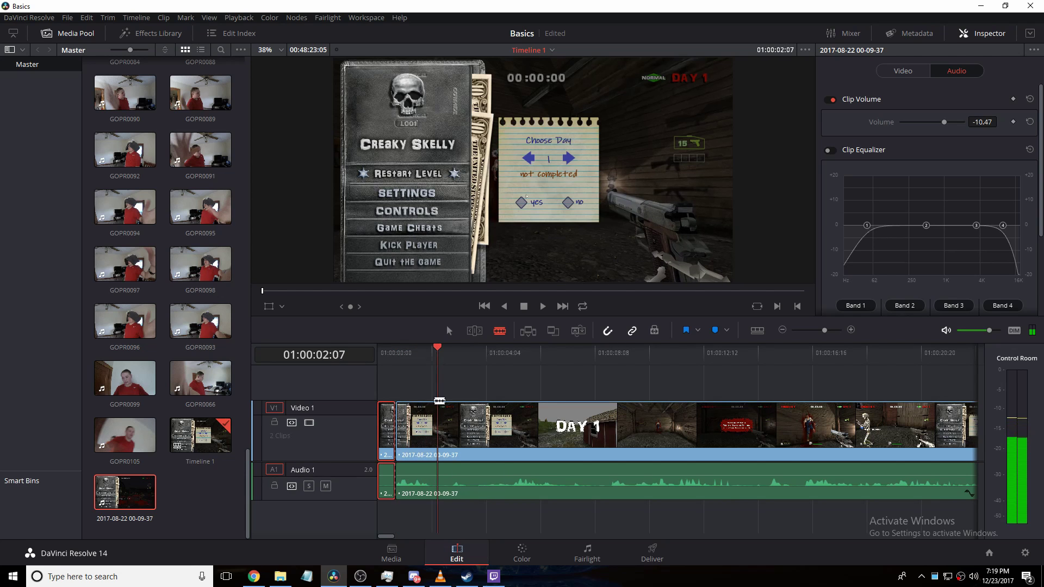
left_click(461, 430)
left_click(600, 429)
left_click(649, 429)
left_click(701, 429)
left_click(752, 429)
key("ctrl+z")
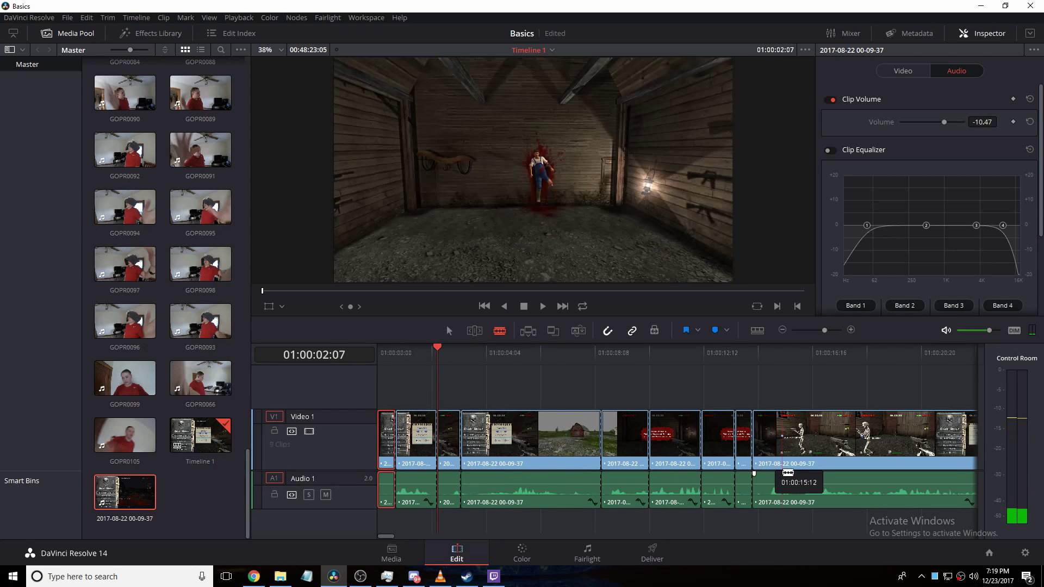
key("ctrl+z")
key("ctrl+z")
key("ctrl+z")
key("ctrl+z")
key("ctrl+z")
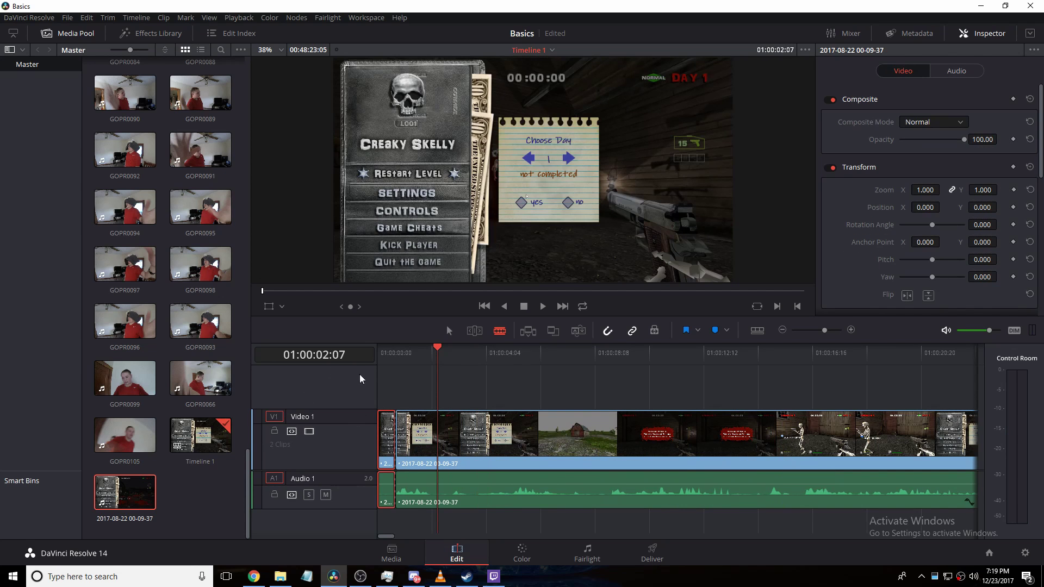
Ripple-delete the short first clip and cut the gameplay at the DAY 1 title
right_click(386, 425)
left_click(427, 172)
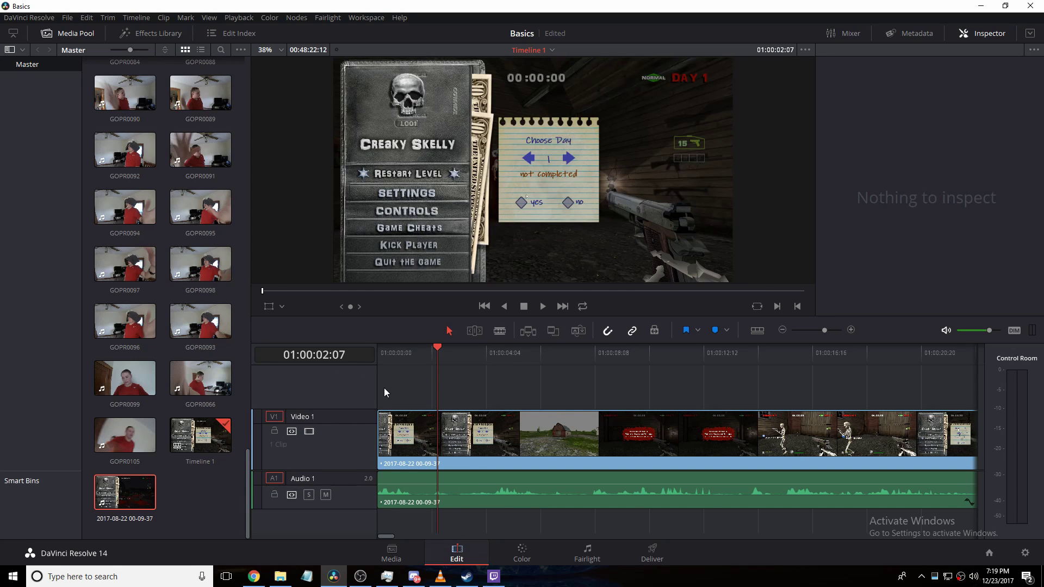
key("Home")
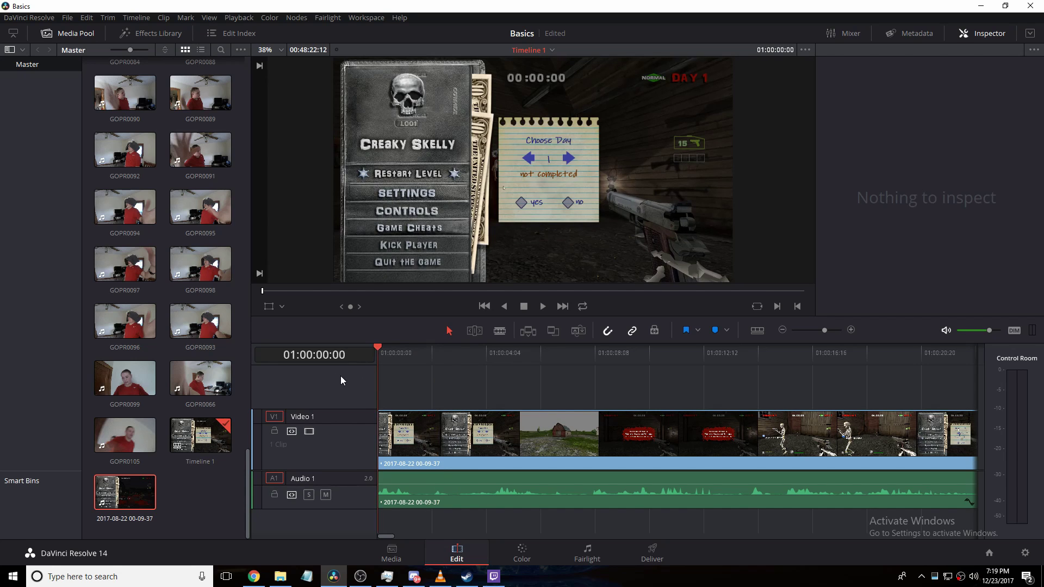
left_click(486, 352)
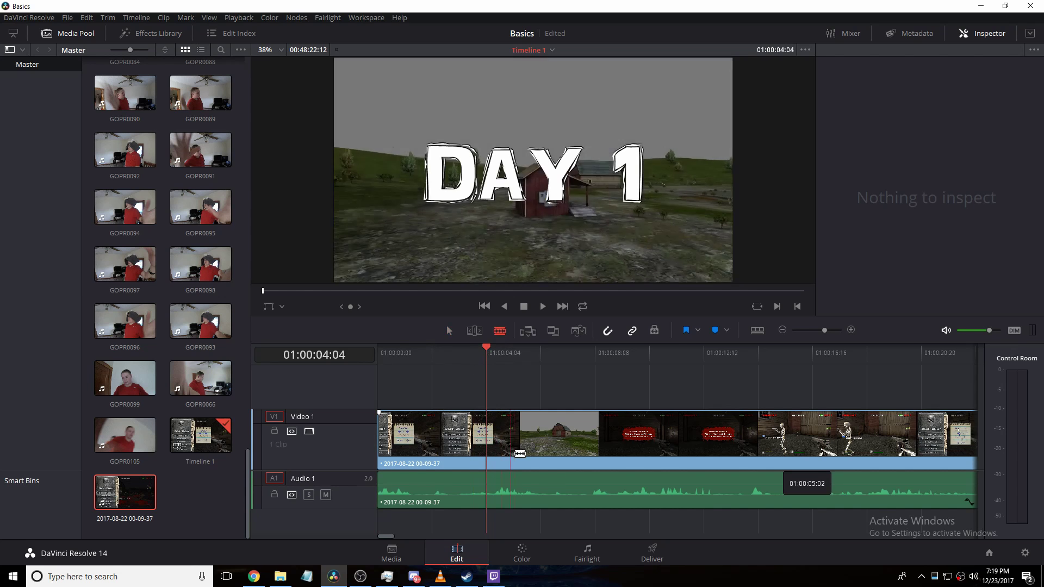
key("ctrl+v")
key("a")
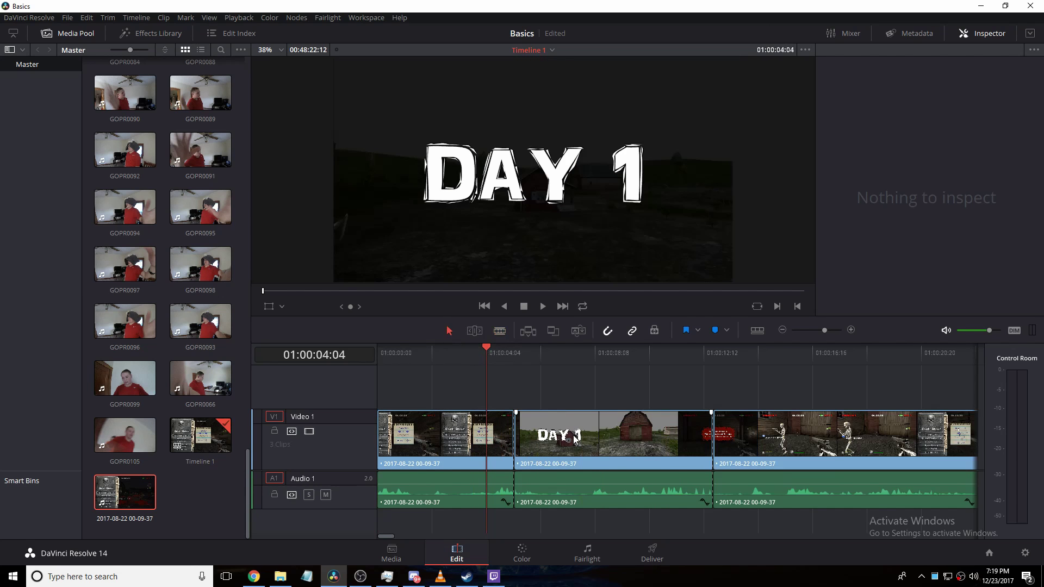
Delete, then ripple-delete, the middle DAY 1 clip, undoing each to restore it
right_click(574, 435)
left_click(606, 169)
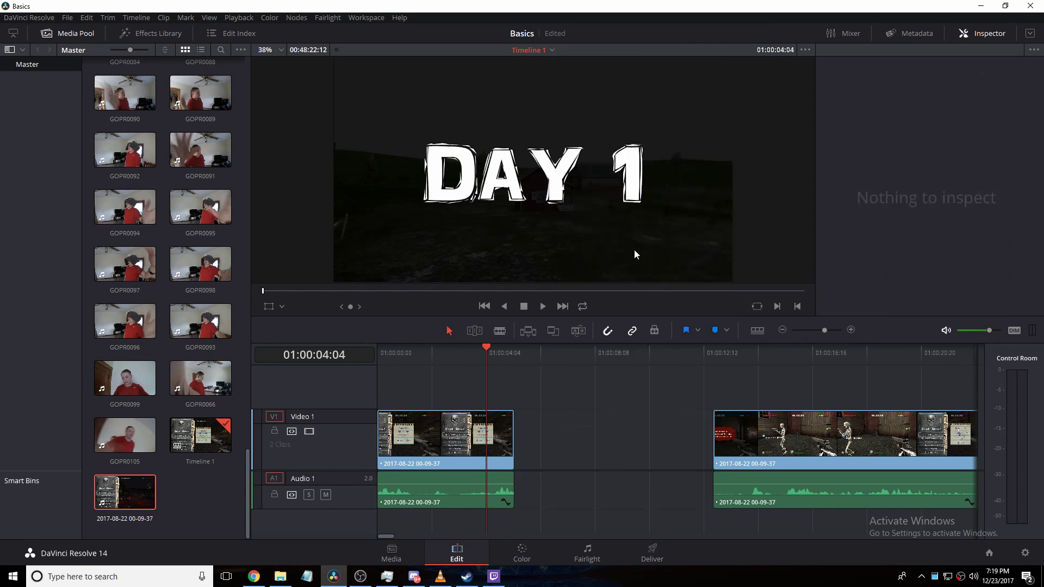
key("ctrl+z")
right_click(647, 489)
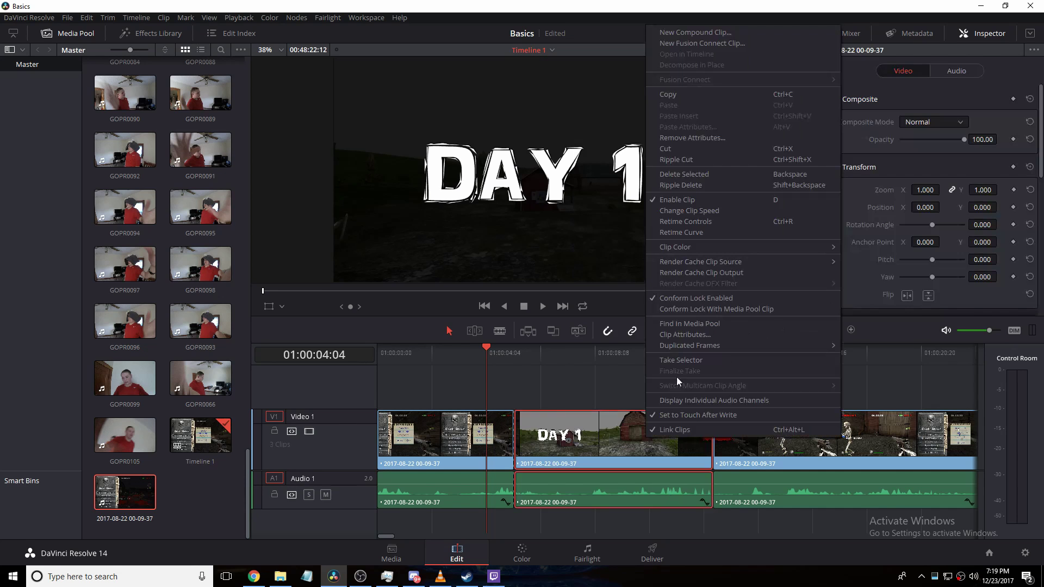
left_click(691, 184)
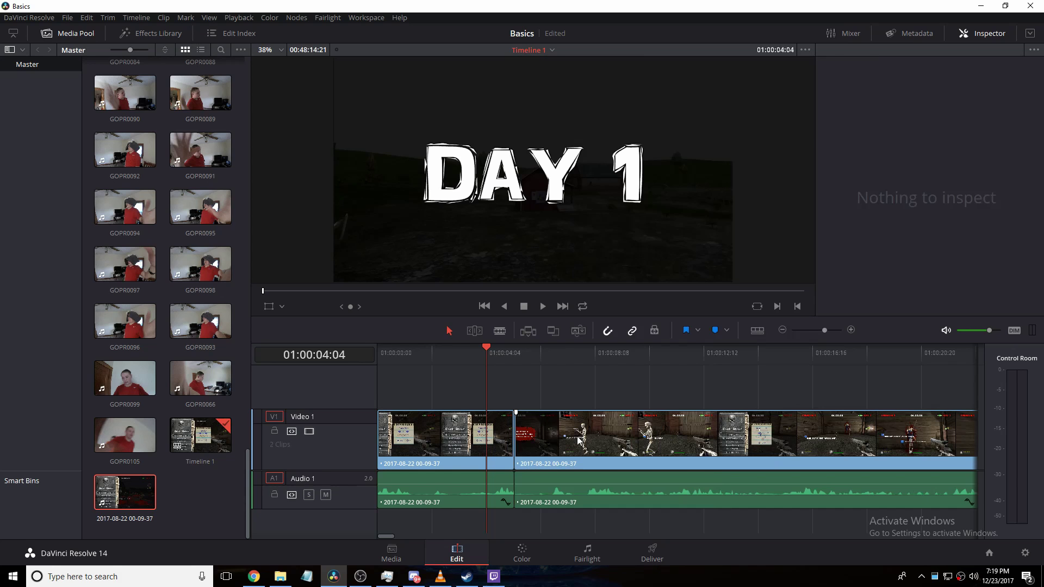
key("ctrl+z")
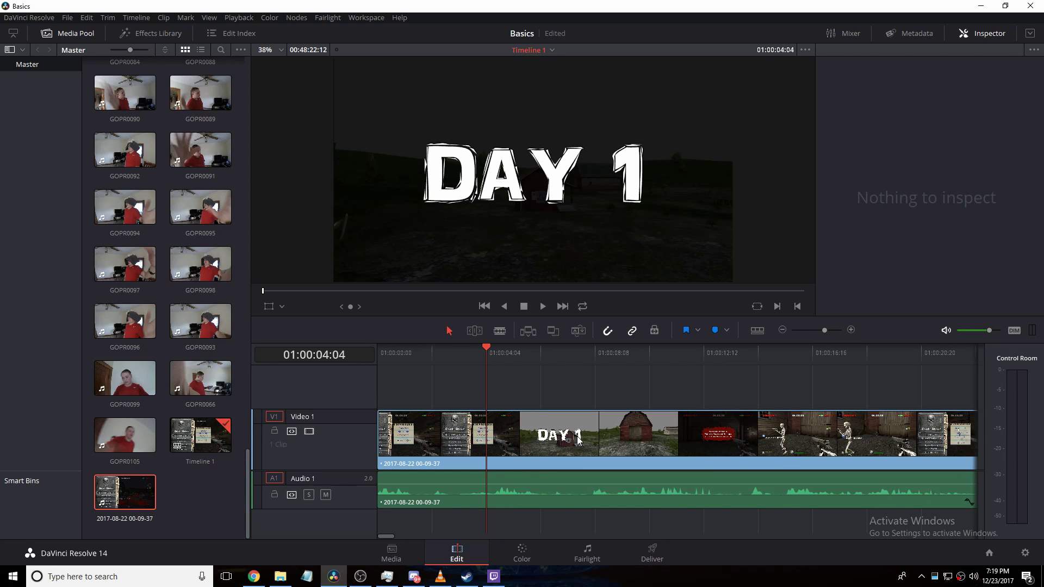
left_click(306, 574)
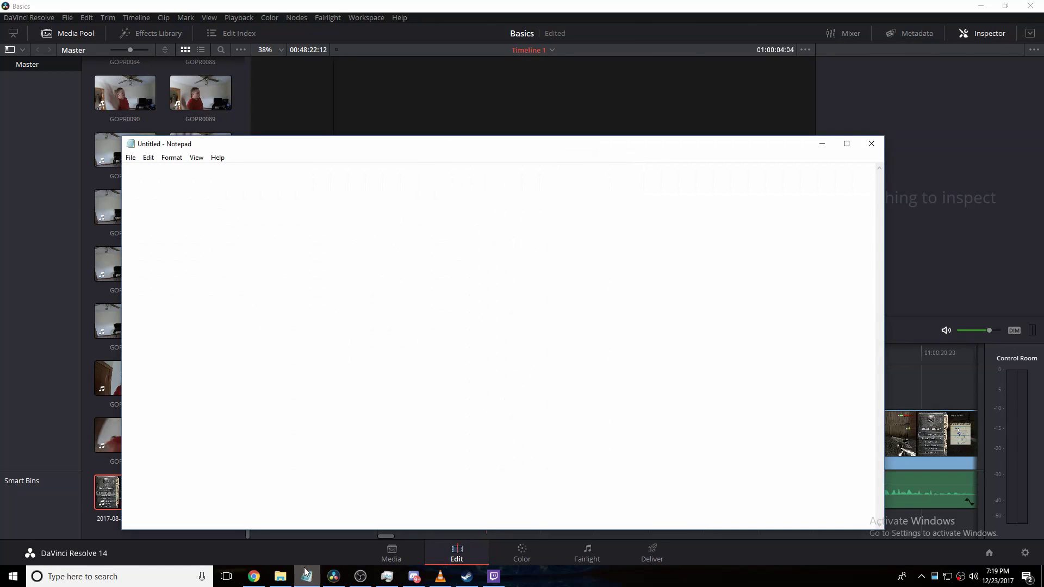
Type 'Hi There' in Notepad, close it without saving, and save the Basics project
type("Hi There")
key("BackSpace")
key("BackSpace")
key("BackSpace")
key("BackSpace")
key("BackSpace")
key("ctrl+z")
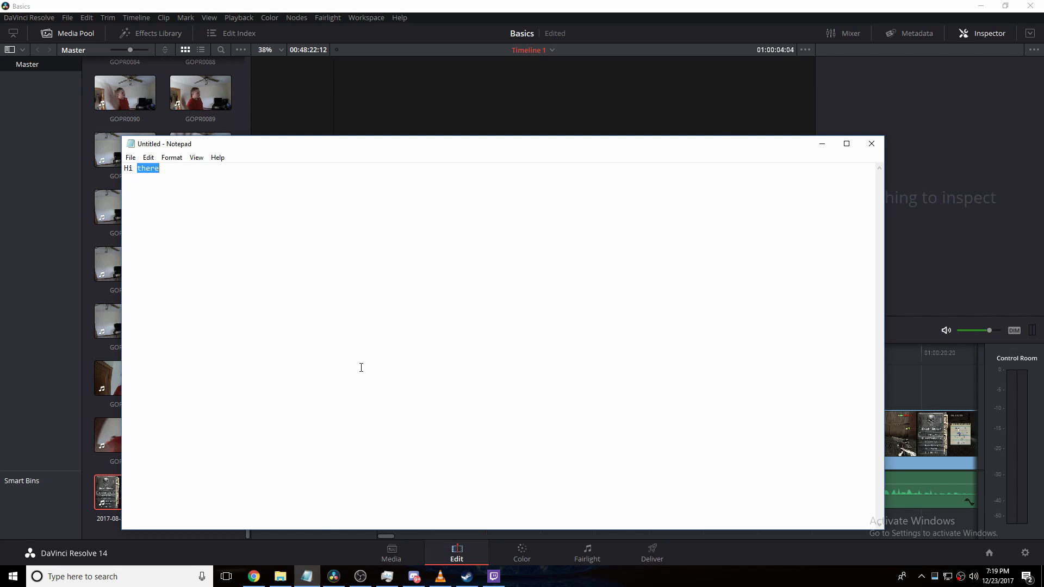
left_click(871, 142)
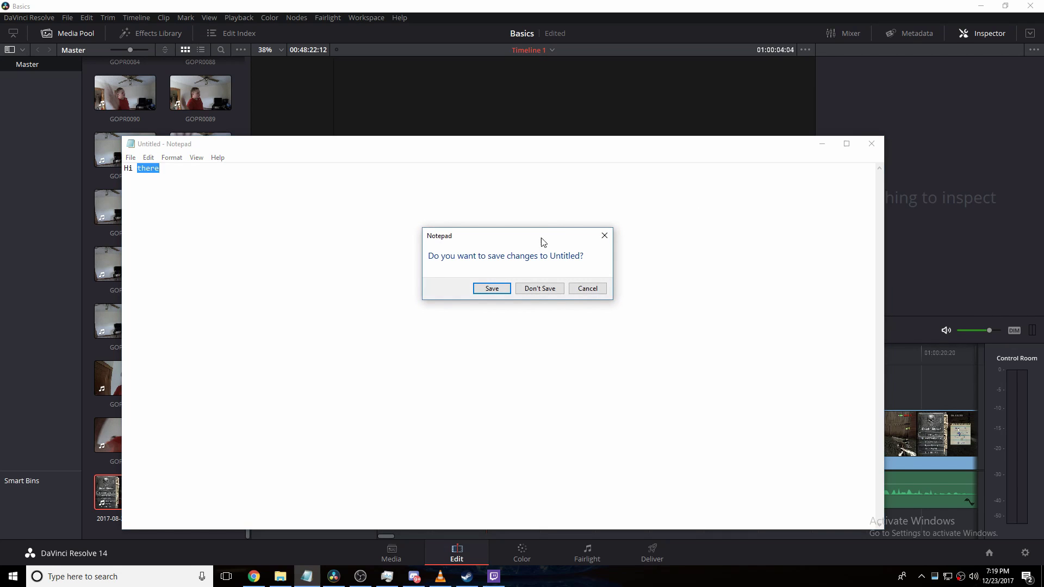
left_click(537, 288)
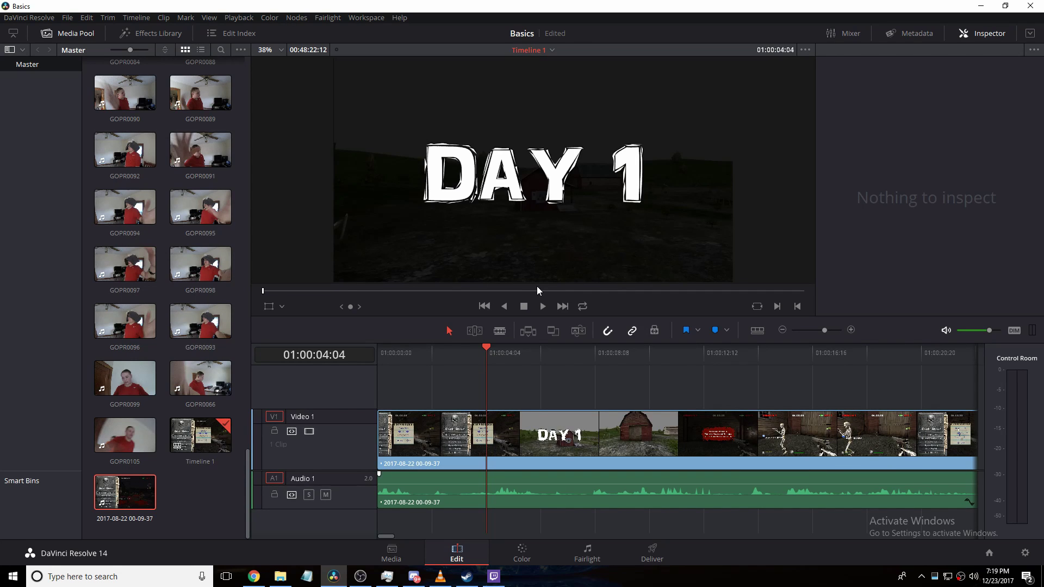
key("ctrl+s")
Bring the File Explorer window to the front
left_click(280, 576)
Return File Explorer to the Unedited folder, scroll its folders, then switch to Resolve
left_click(718, 286)
key("BackSpace")
scroll(727, 286, "down", 5)
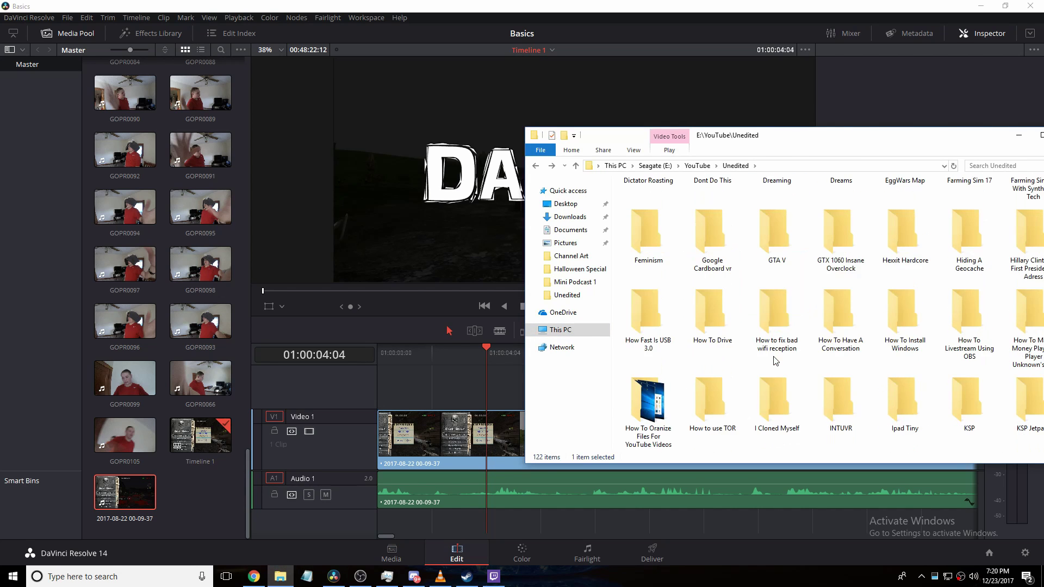
left_click_drag(767, 139, 497, 148)
scroll(566, 298, "up", 3)
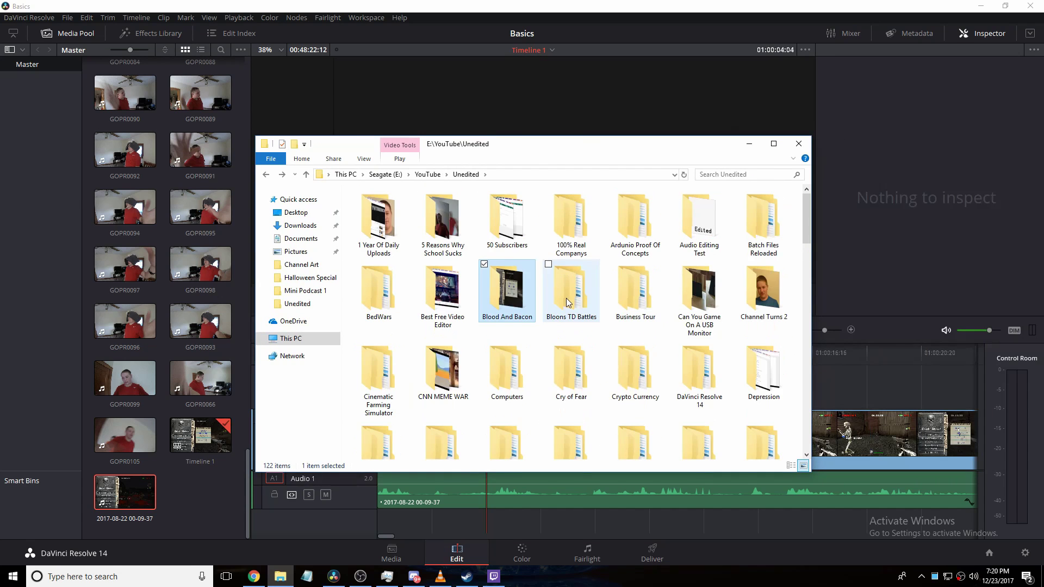
scroll(565, 298, "down", 9)
scroll(566, 298, "up", 3)
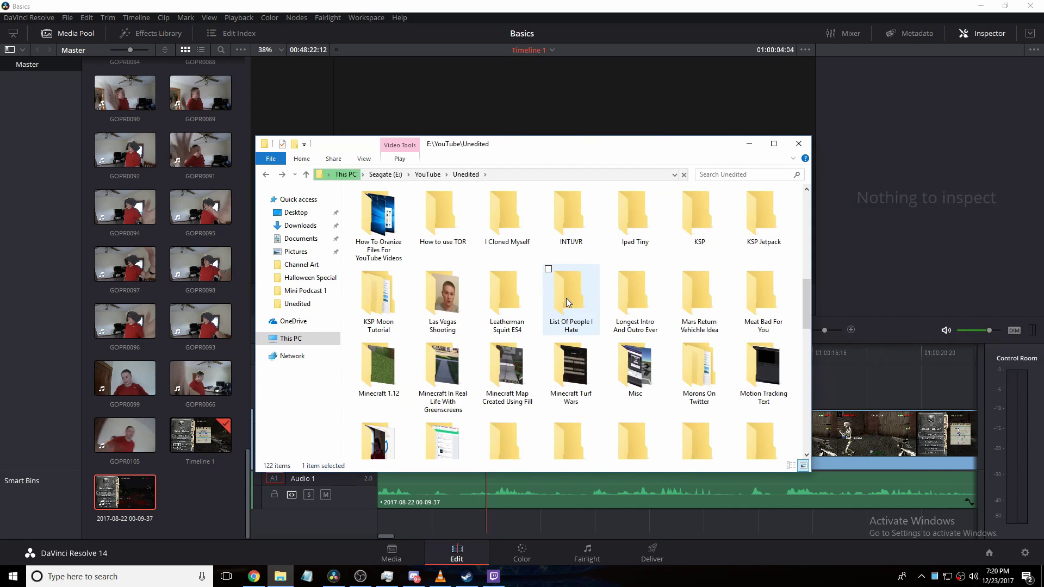
scroll(566, 298, "down", 2)
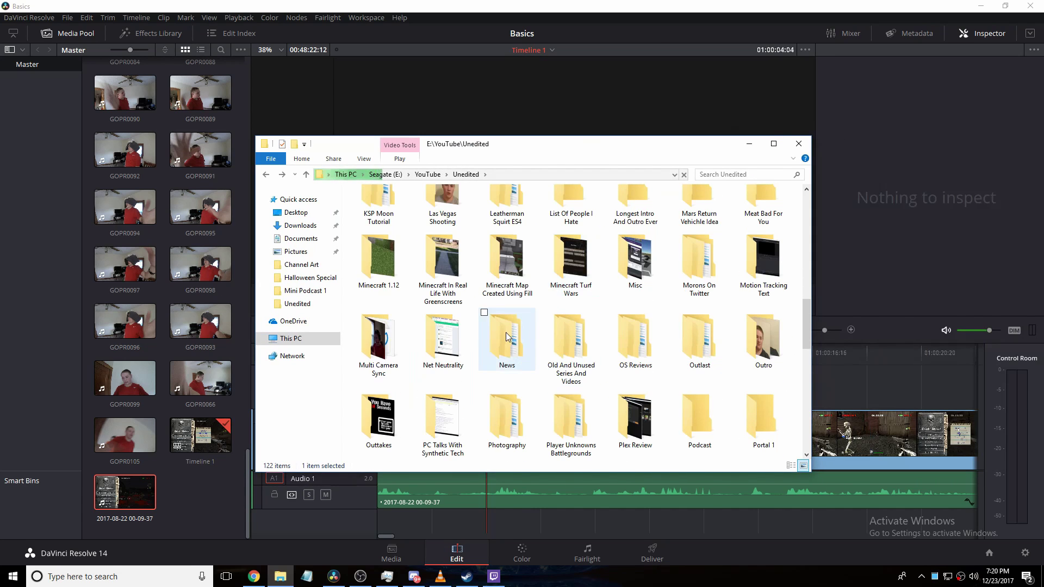
left_click(879, 276)
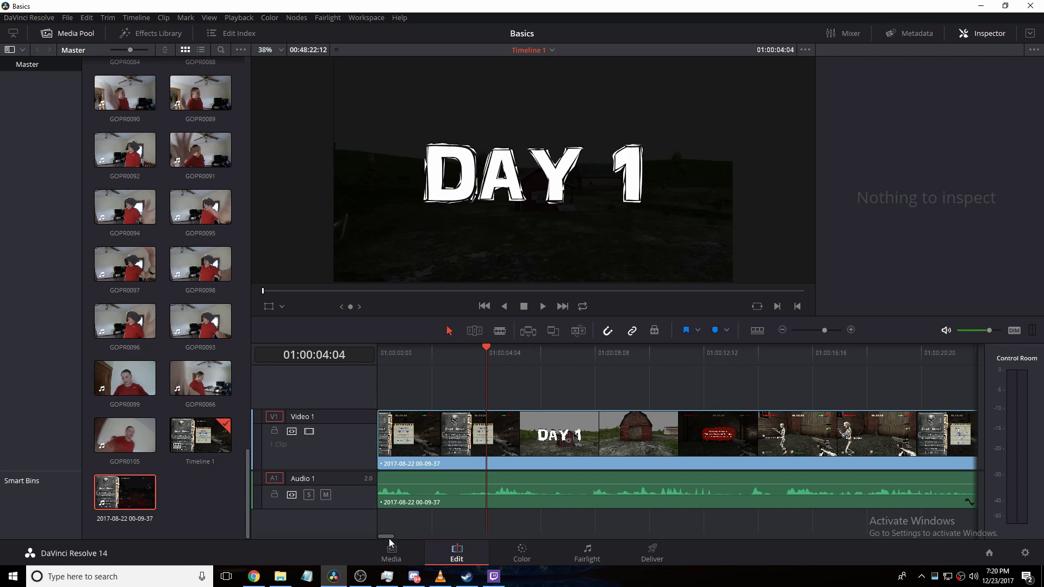
Place a Text title from the Effects Library on V2 at 01:00:02:10 and select it
left_click_drag(389, 538, 361, 461)
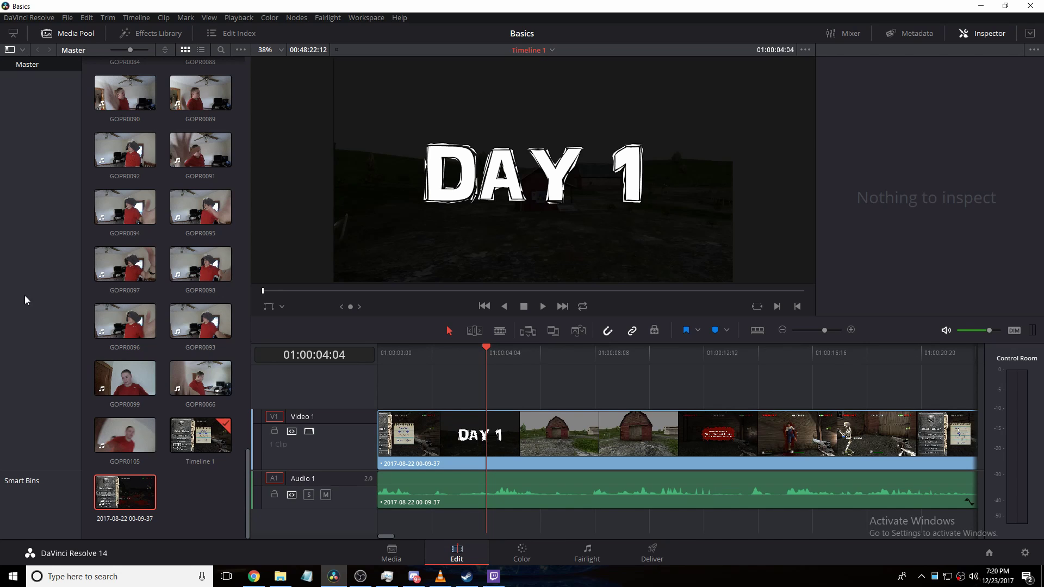
left_click_drag(486, 350, 441, 354)
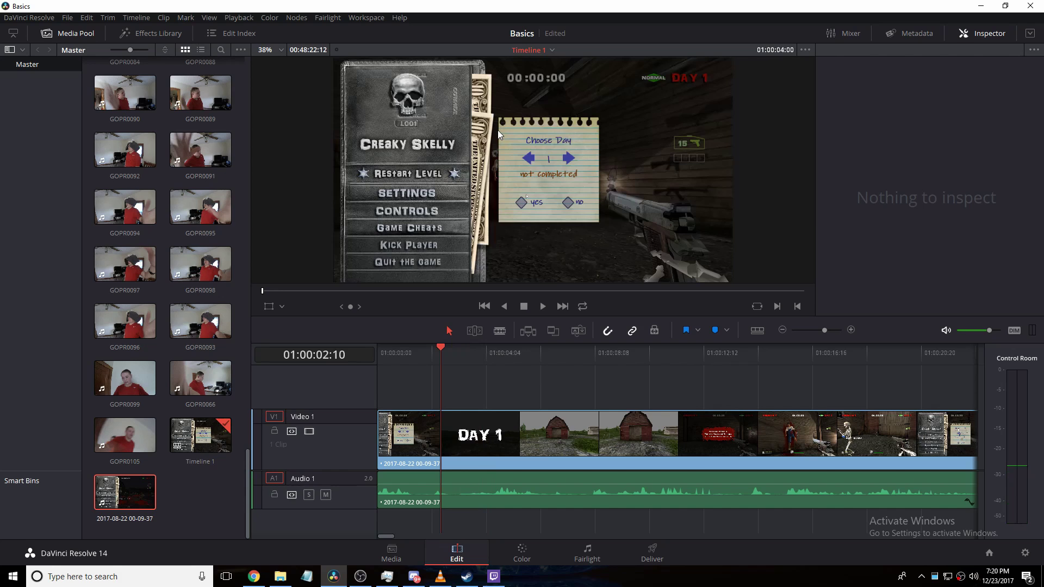
left_click(177, 33)
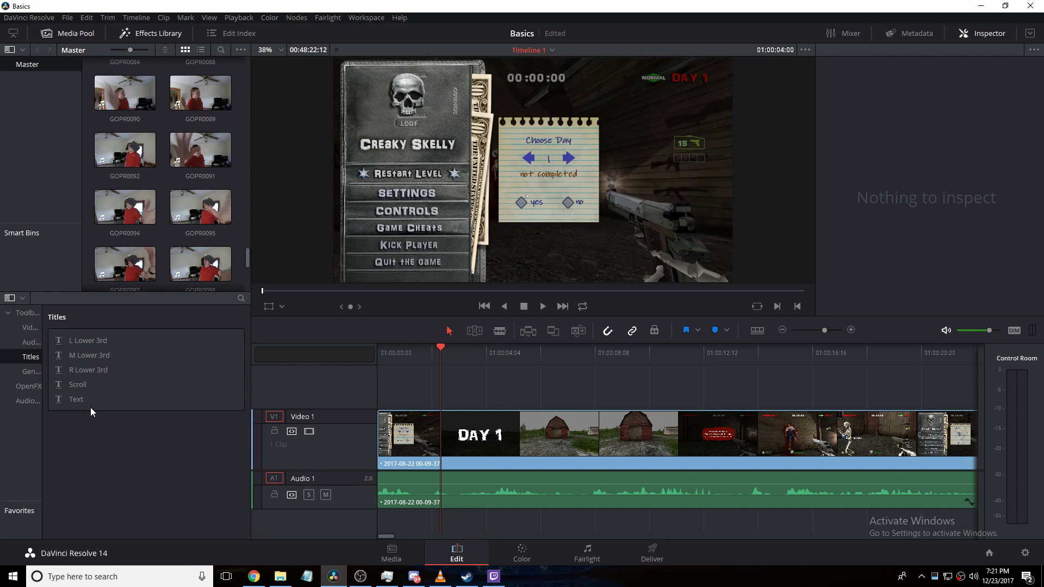
mouse_move(90, 405)
left_mouse_down()
mouse_move(579, 318)
mouse_move(522, 381)
mouse_move(97, 416)
left_mouse_up()
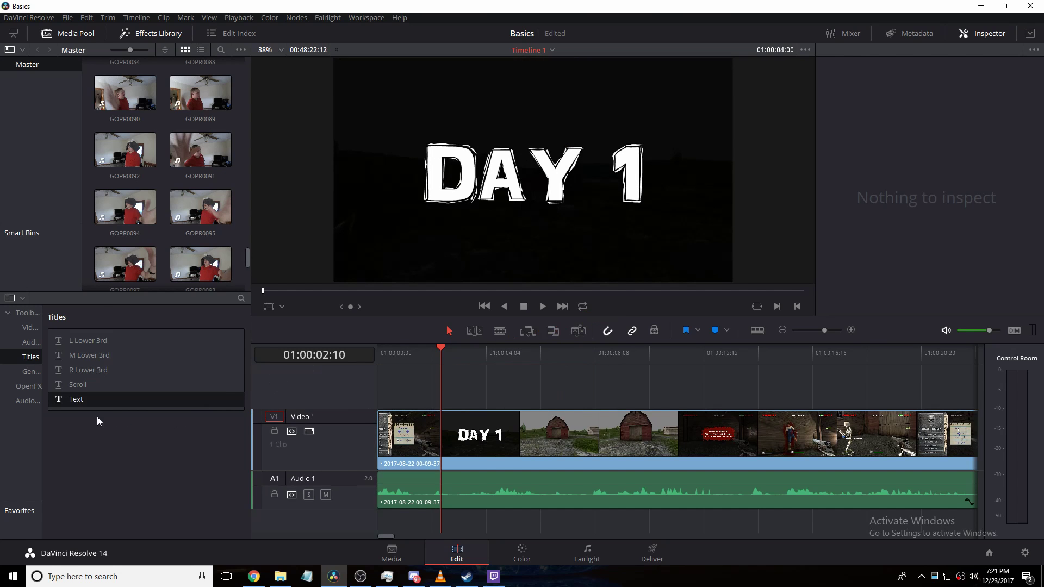
left_click(27, 314)
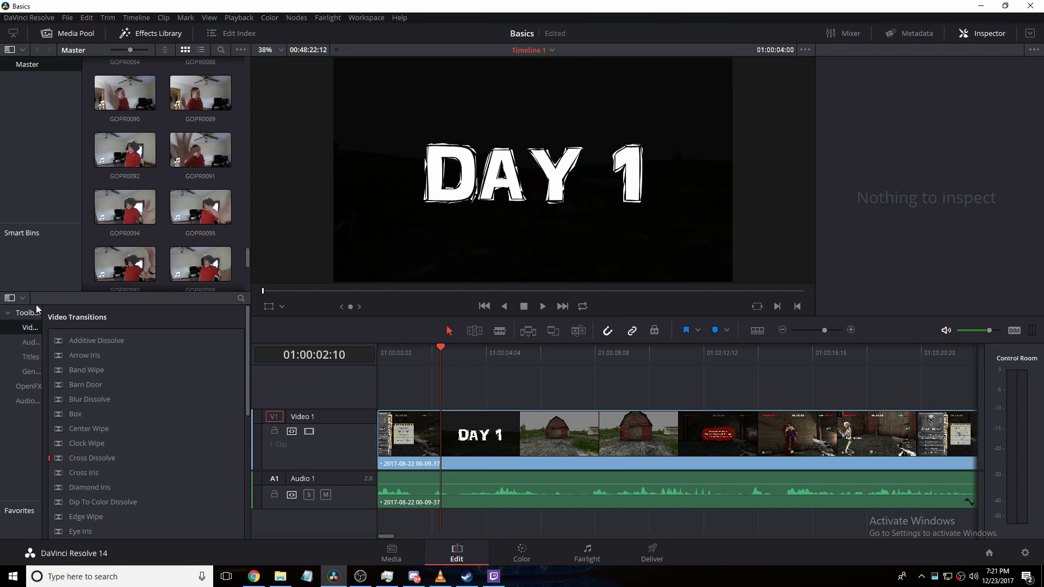
left_click(31, 359)
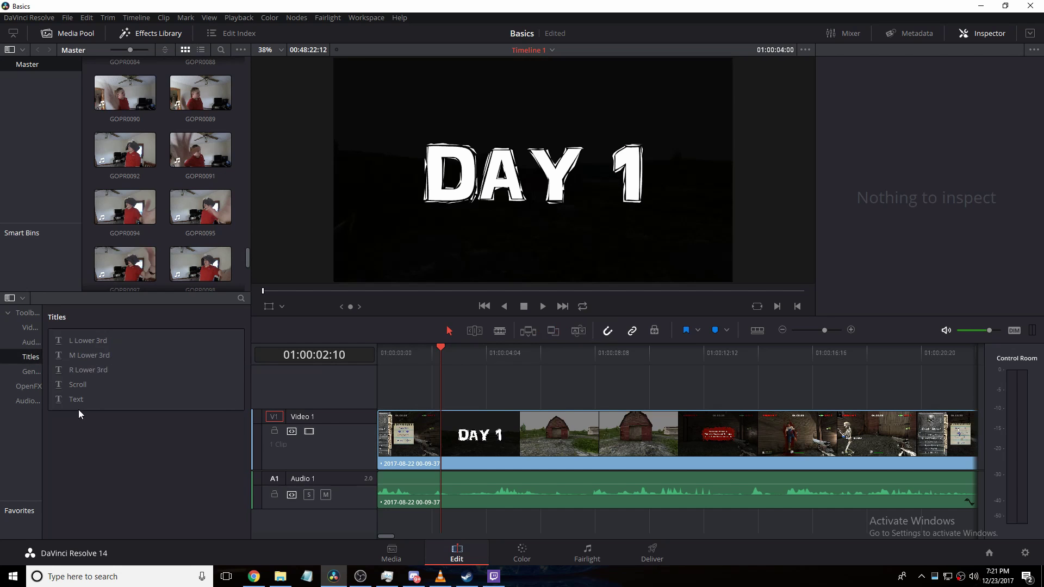
left_click_drag(81, 399, 440, 387)
left_click(466, 387)
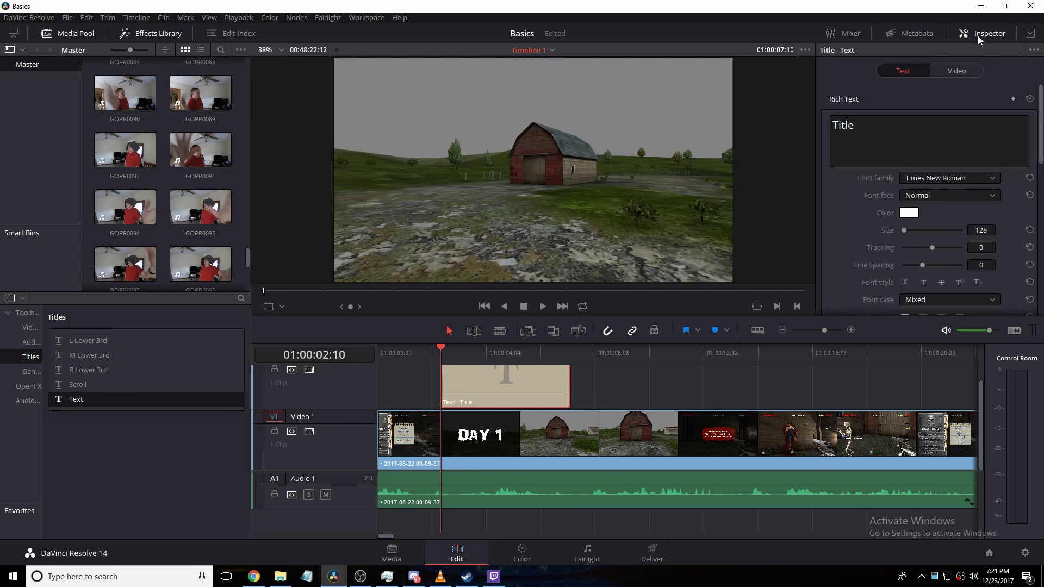
Replace the title's placeholder text with 'Test Test Boring Stuff' in the Inspector
double_click(842, 125)
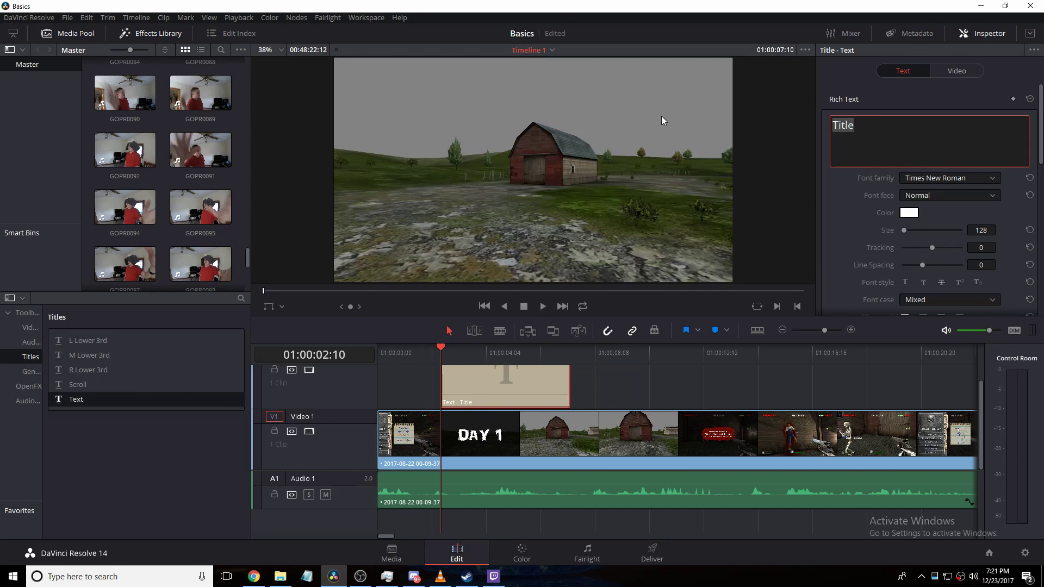
left_click(967, 34)
double_click(501, 376)
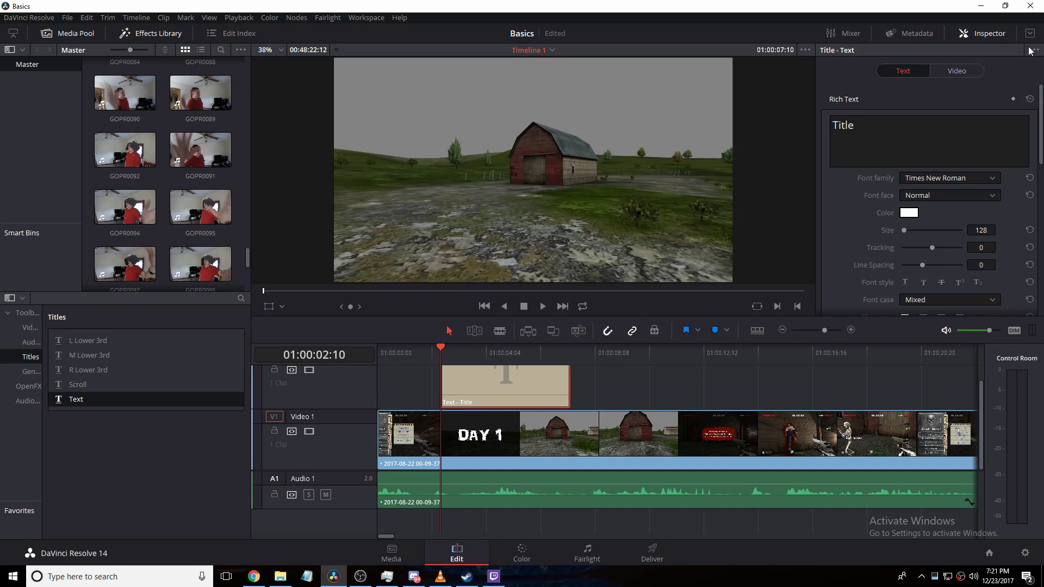
left_click(936, 121)
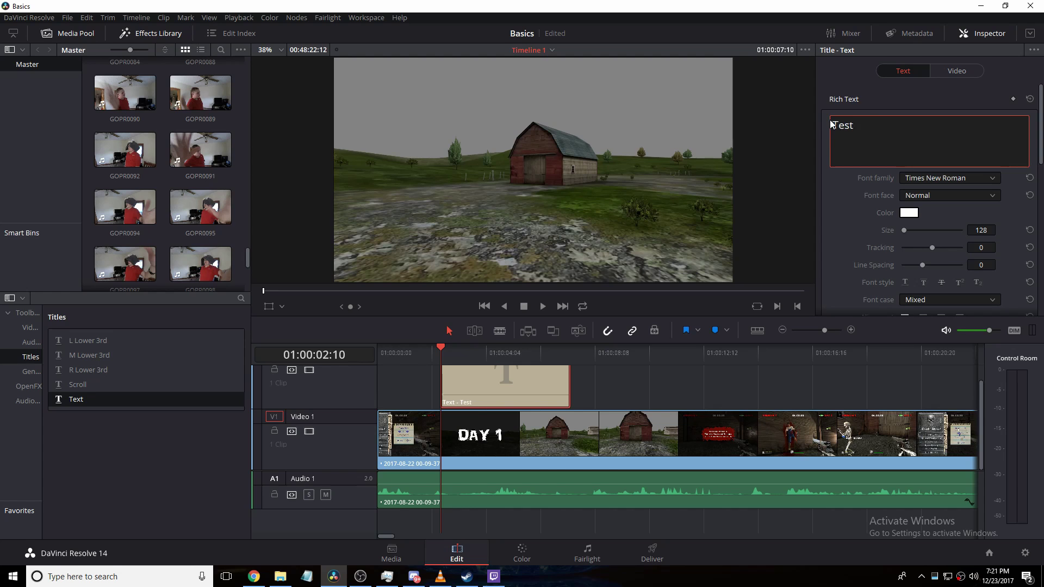
type("Test Boring Stuff")
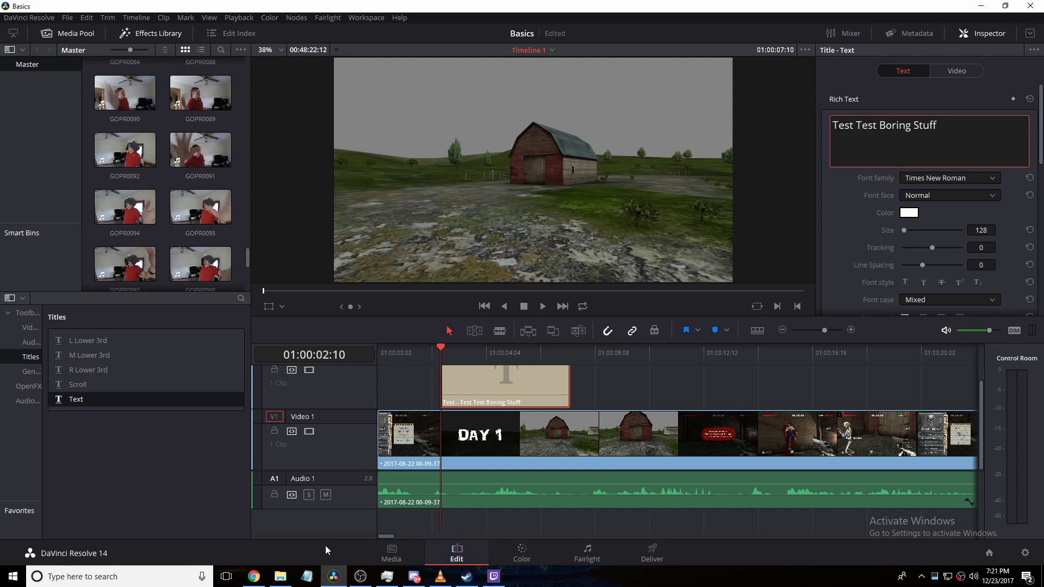
left_click_drag(454, 352, 503, 359)
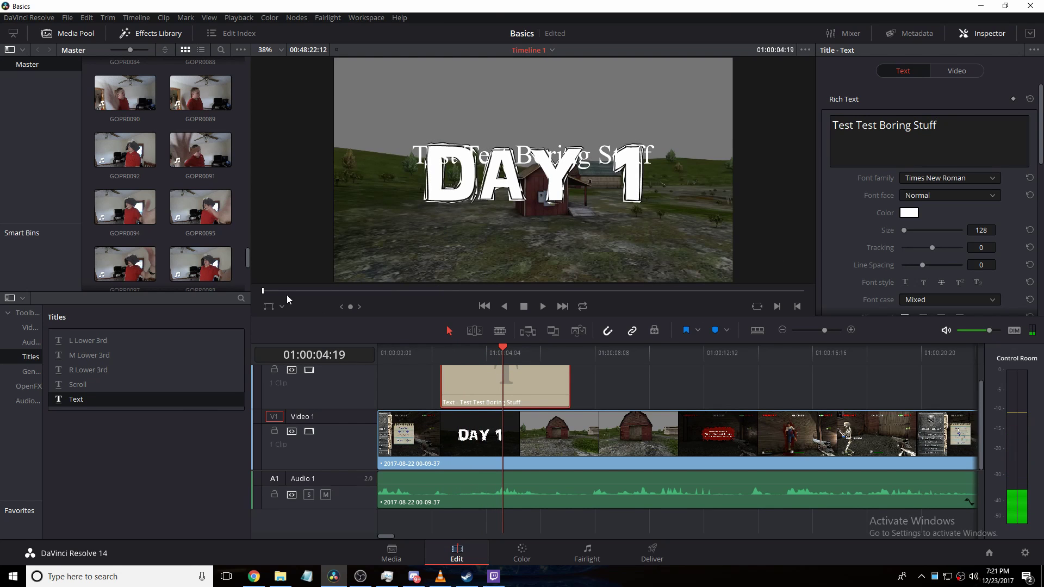
Scrub the title's Position to X 863 and Y 823 so it sits above DAY 1
scroll(948, 309, "down", 3)
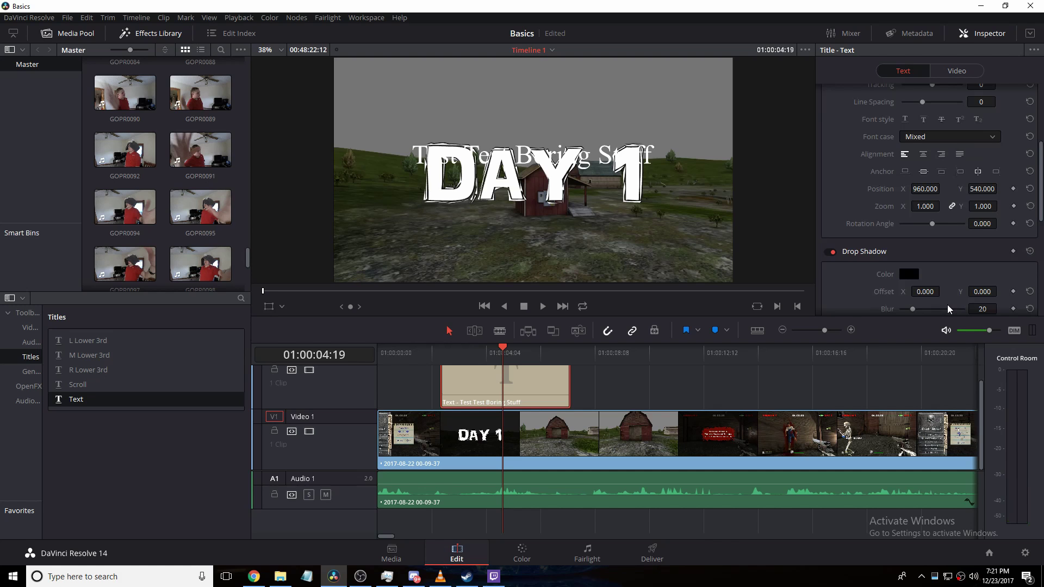
left_click_drag(925, 188, 1012, 189)
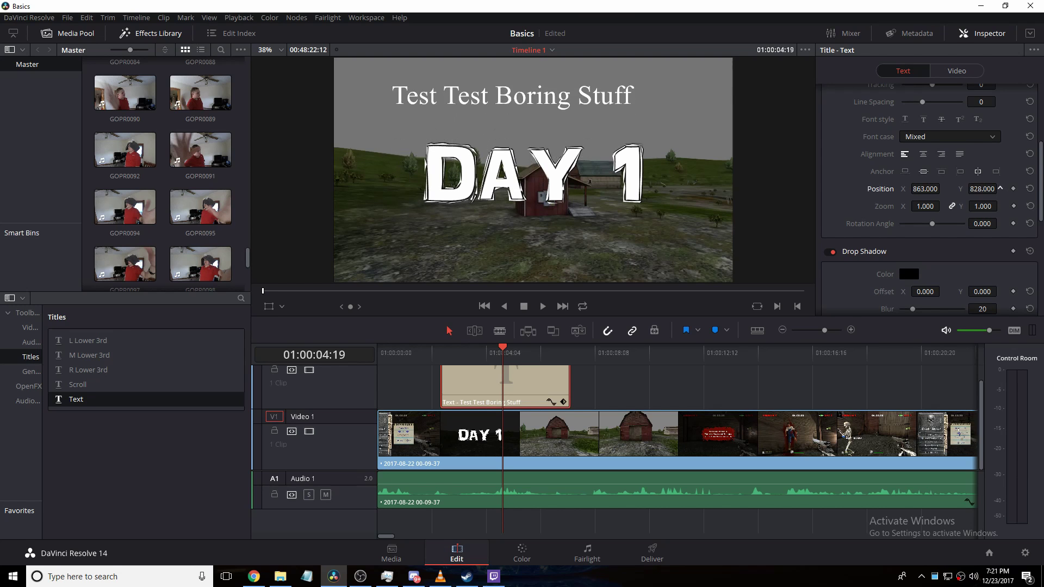
scroll(927, 239, "down", 1)
scroll(920, 226, "down", 2)
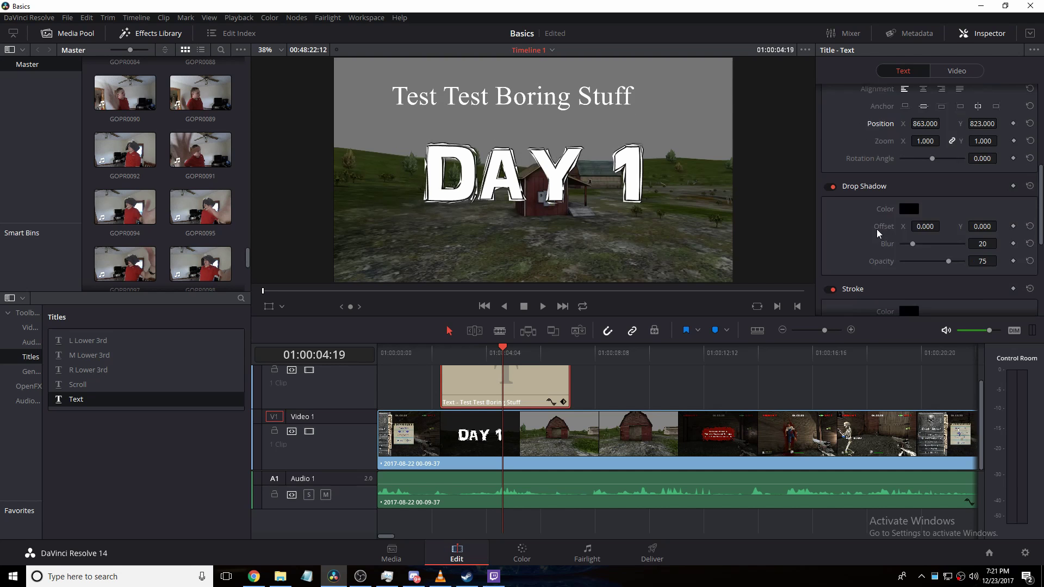
scroll(906, 198, "up", 1)
scroll(906, 198, "up", 5)
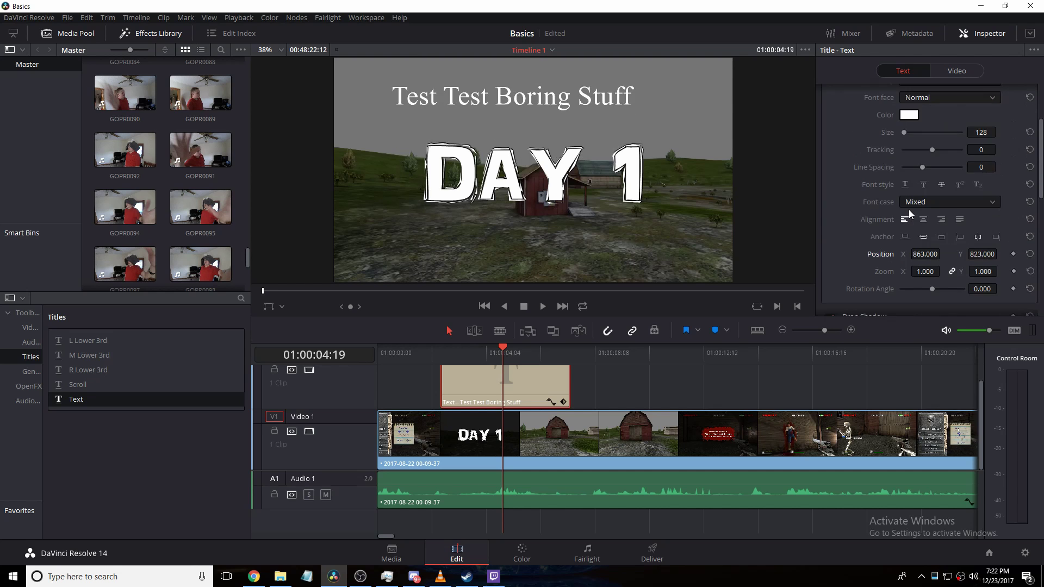
Try purple, green, salmon, magenta and blue title colours in the picker, then settle on white
left_click(909, 180)
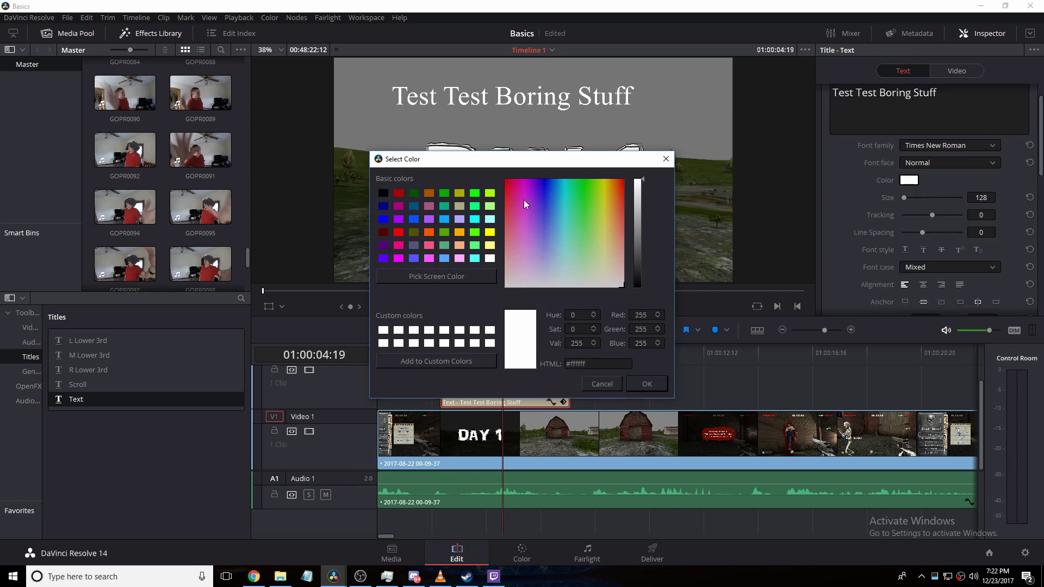
left_click(528, 231)
left_click(600, 184)
left_click(554, 229)
left_click(623, 188)
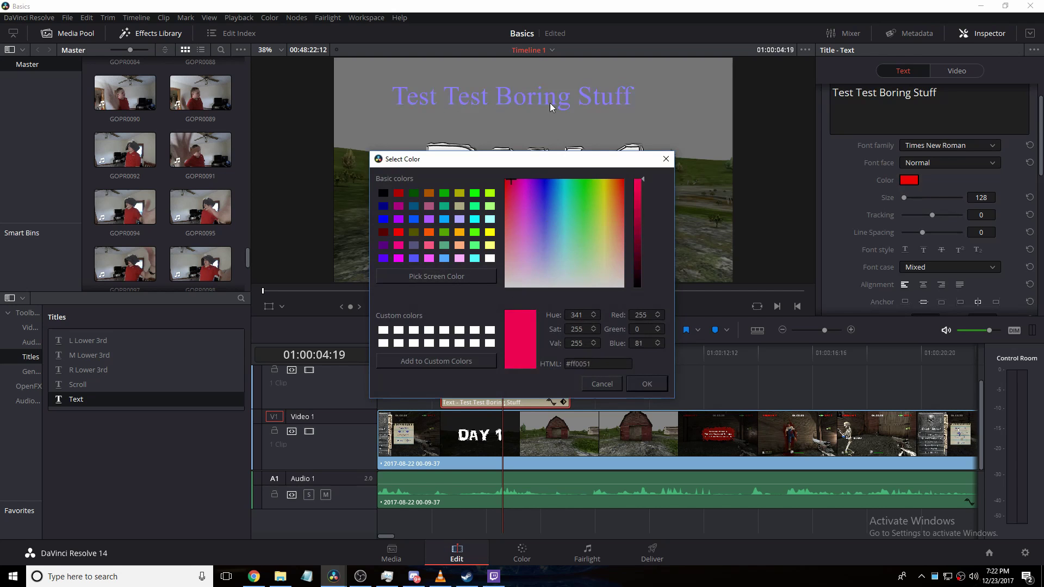
left_click(554, 232)
left_click(618, 224)
left_click(600, 184)
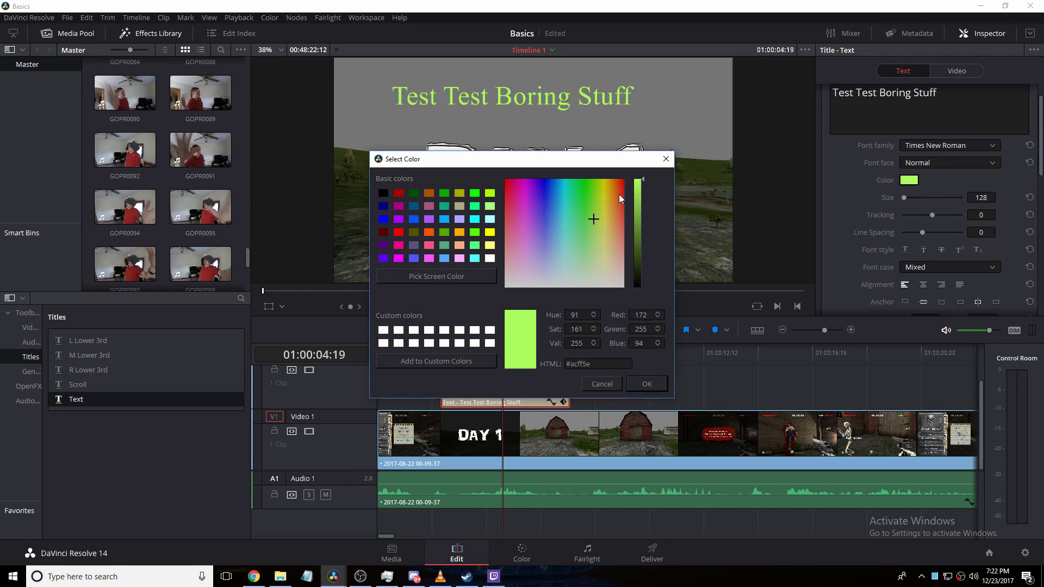
left_click(559, 256)
left_click(574, 180)
left_click(569, 244)
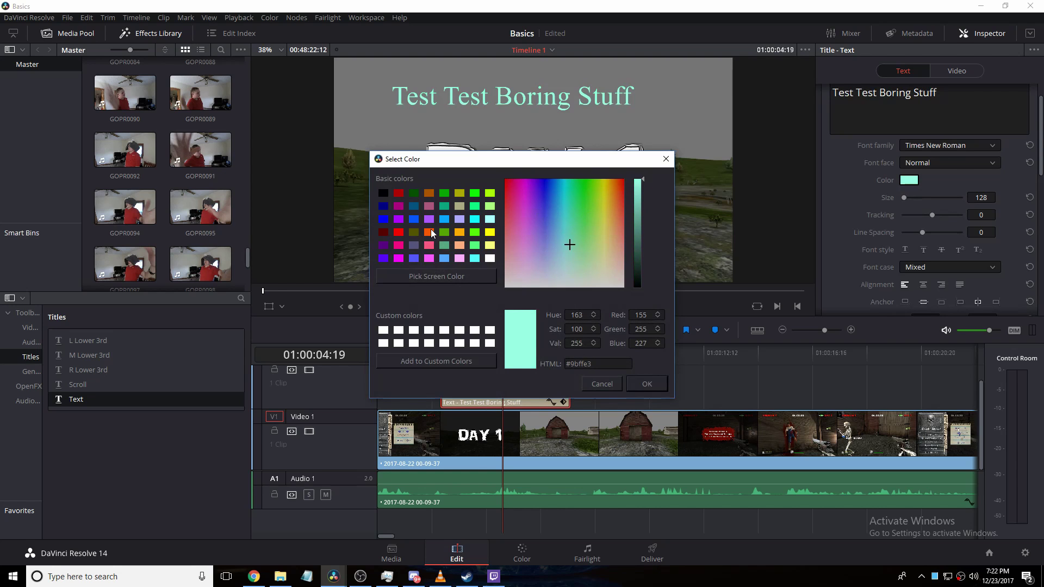
left_click(399, 205)
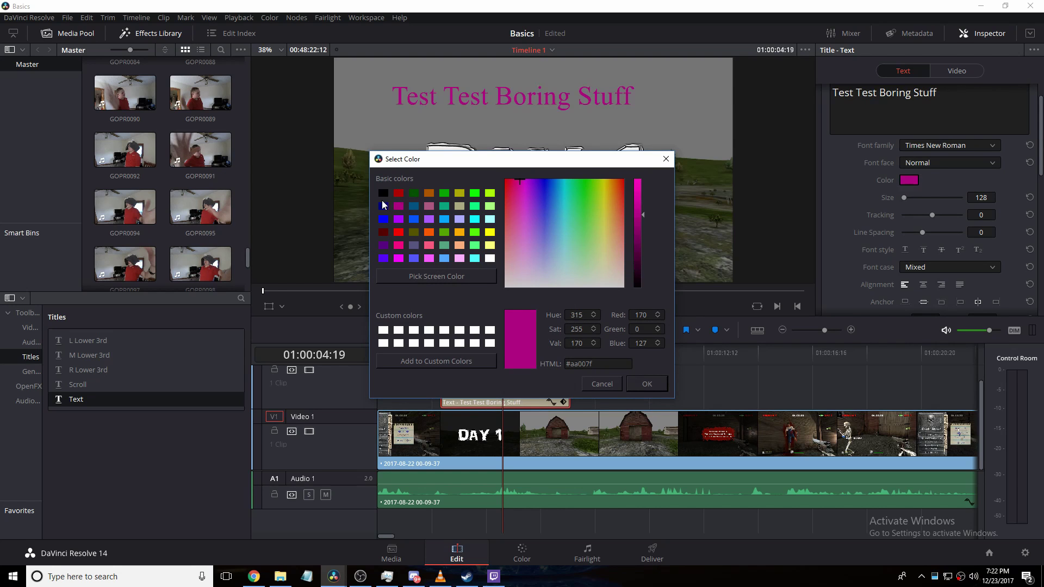
left_click(383, 206)
left_click(490, 258)
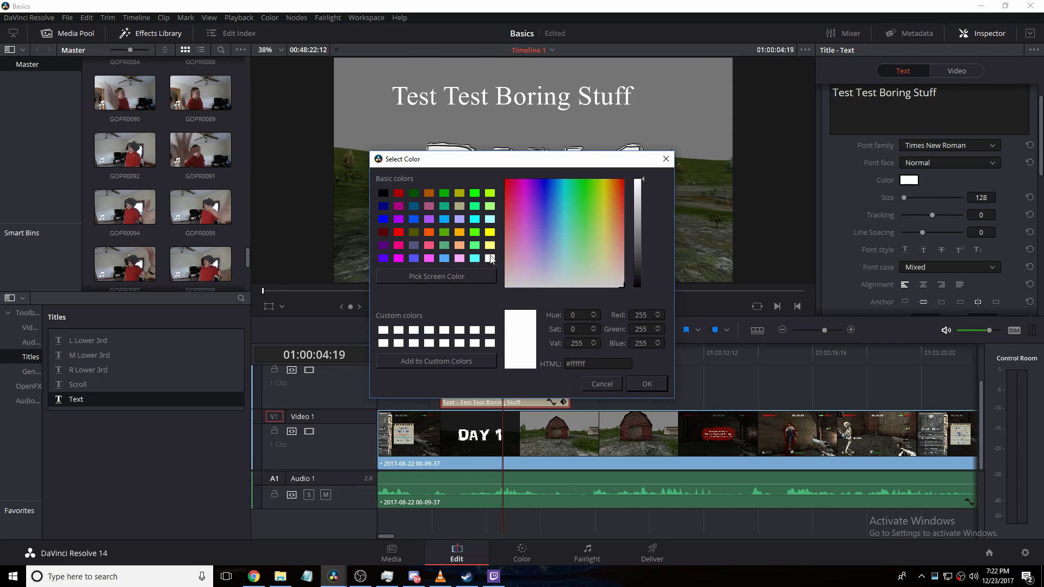
left_click(666, 160)
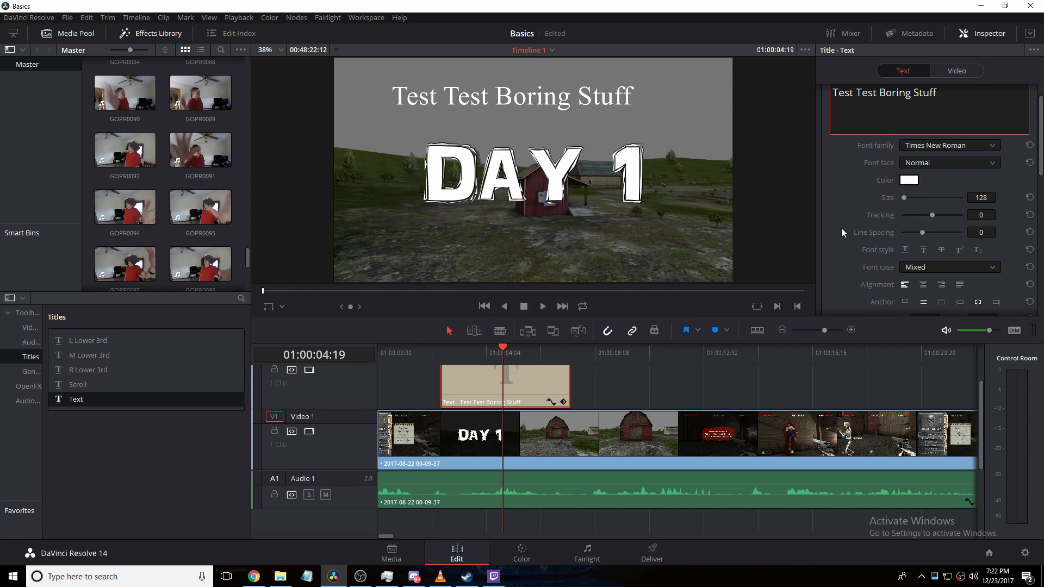
Resize the title text to size 110 with the Inspector Size slider
scroll(953, 279, "down", 2)
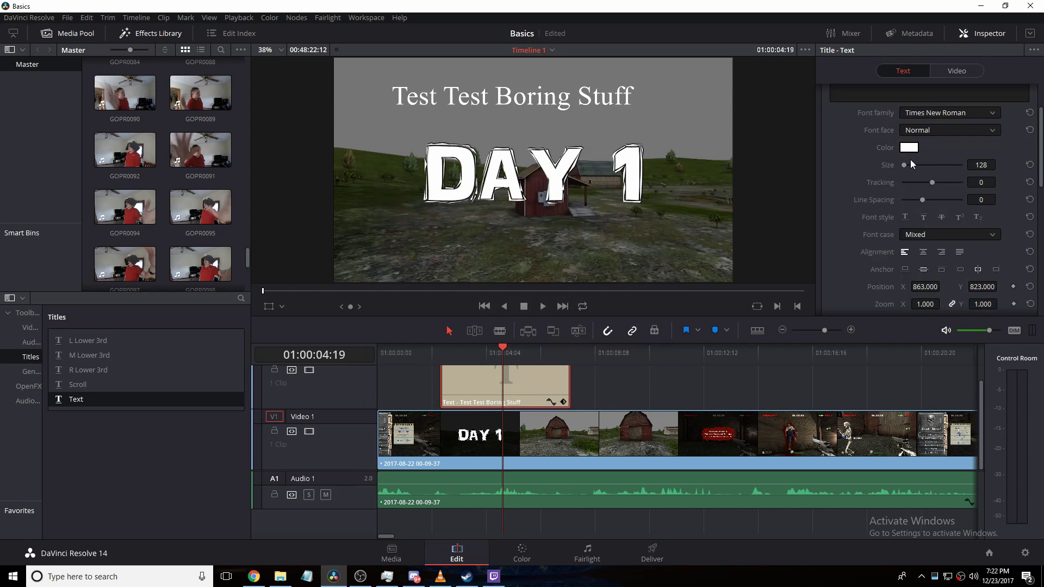
left_click_drag(907, 164, 903, 166)
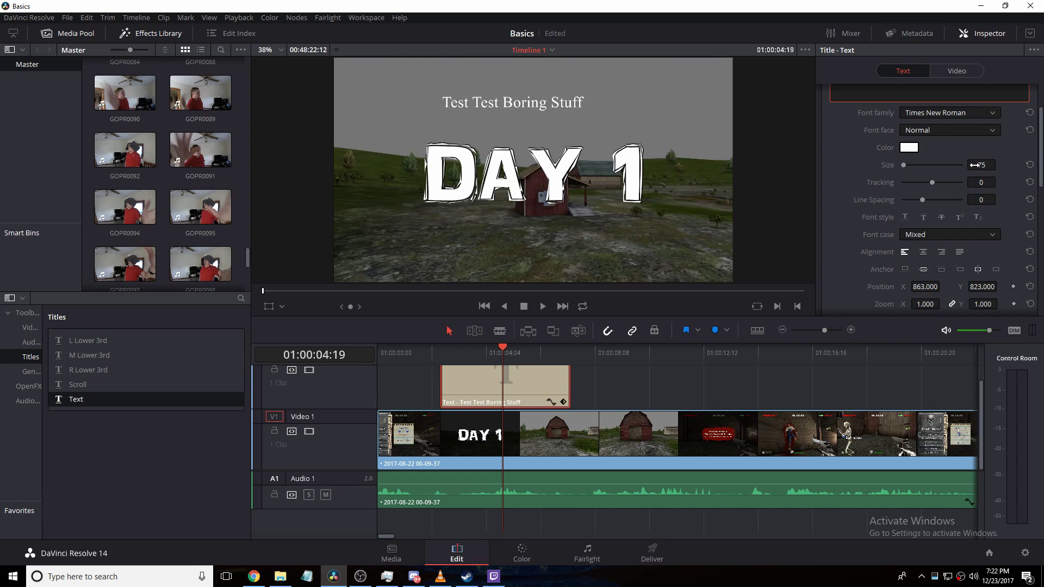
left_click_drag(976, 164, 1000, 164)
left_click(269, 306)
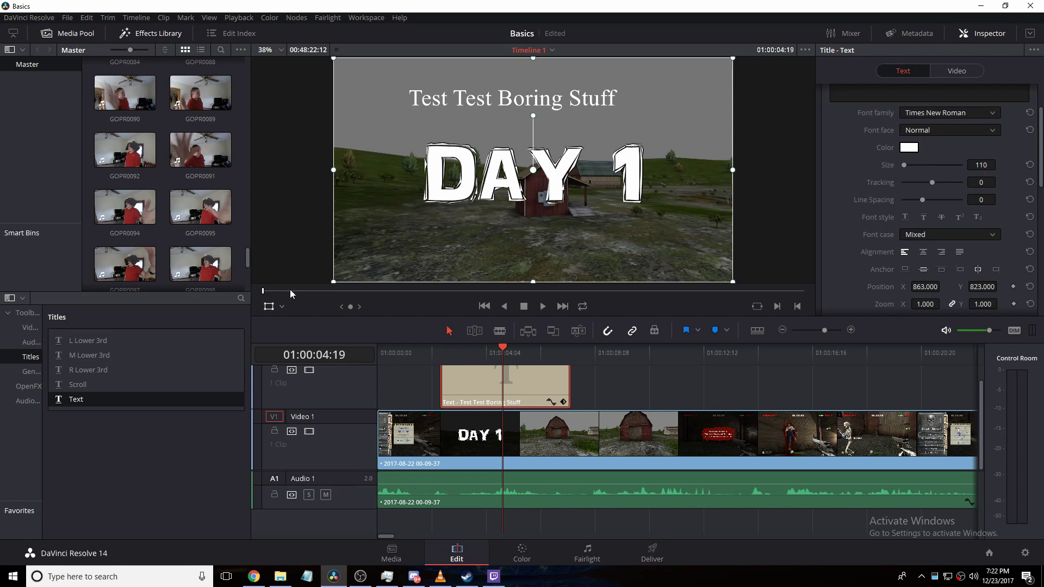
Drag the title with Transform controls in the viewer, then undo one change
left_click(283, 305)
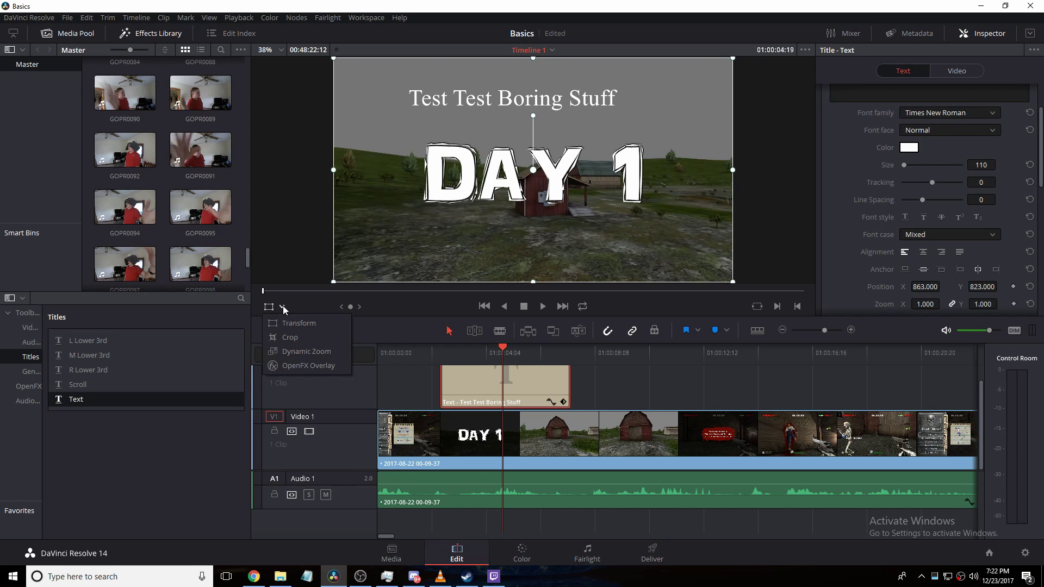
left_click(295, 325)
left_click_drag(509, 263, 431, 134)
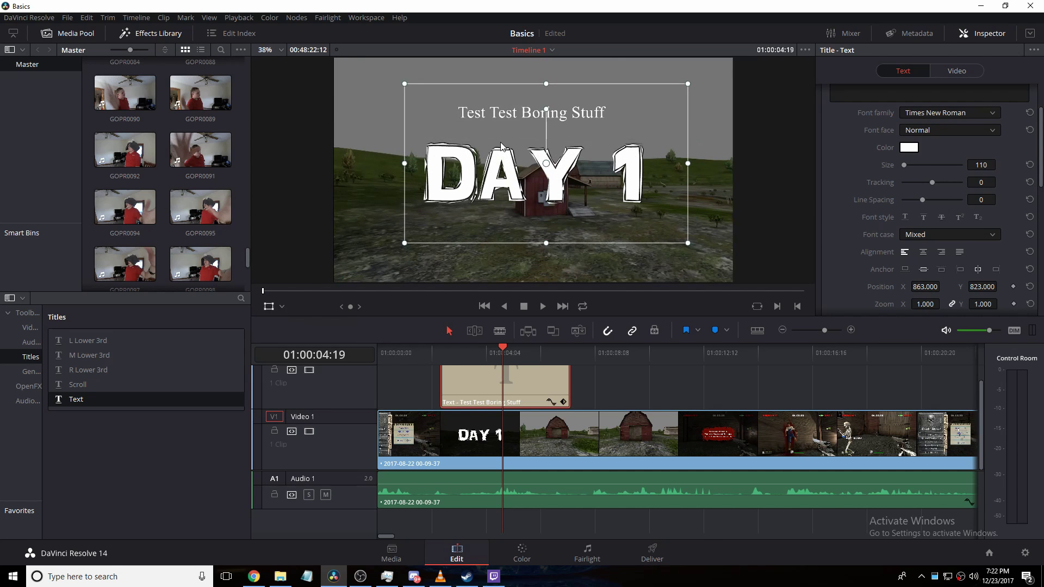
key("ctrl+z")
key("ctrl+z")
key("ctrl+z")
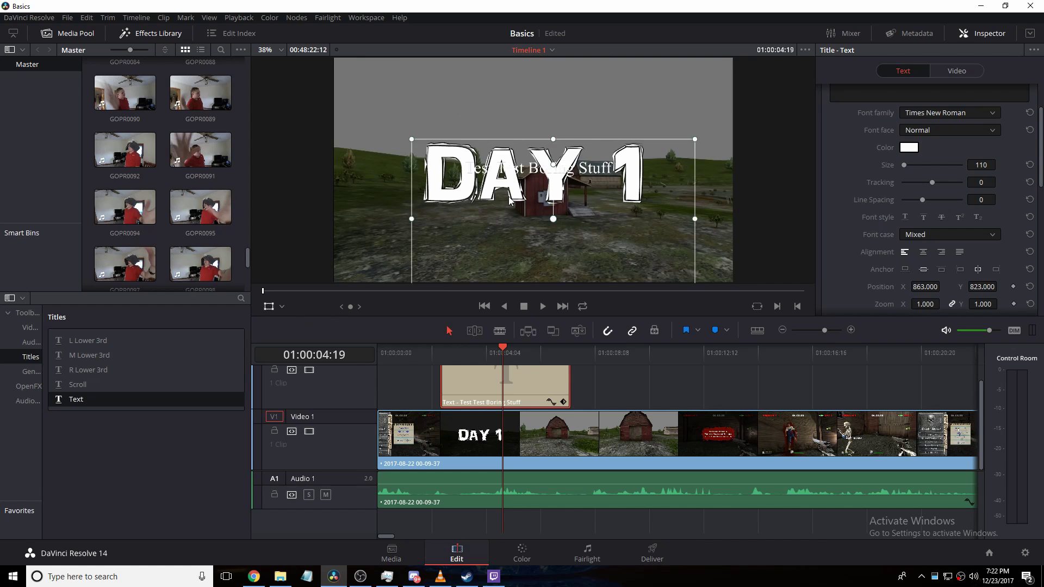
Delete the text title clip and drop GOPR[0100-0104] from the Media Pool onto Video 2
right_click(499, 402)
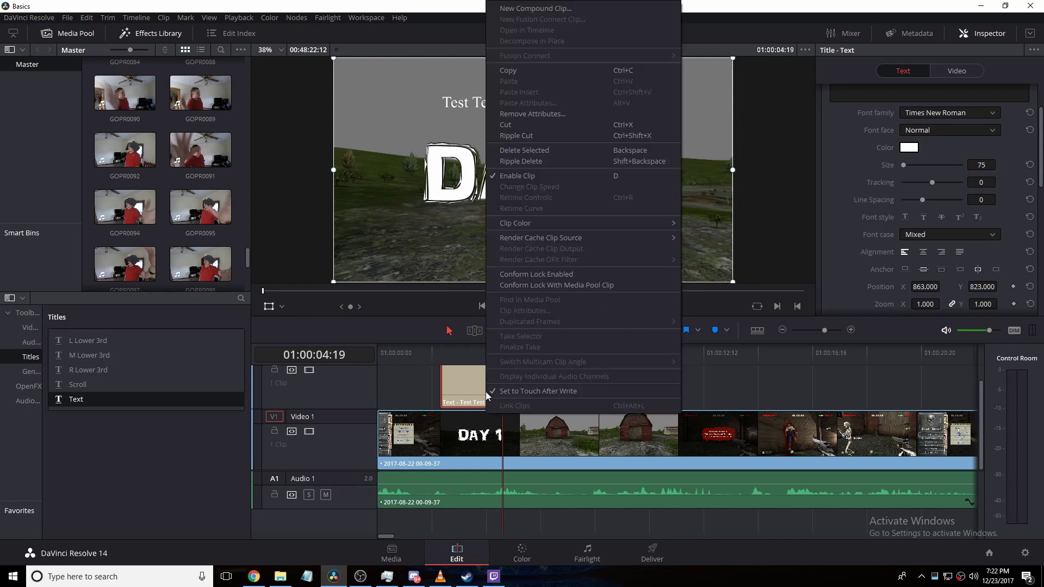
left_click(535, 153)
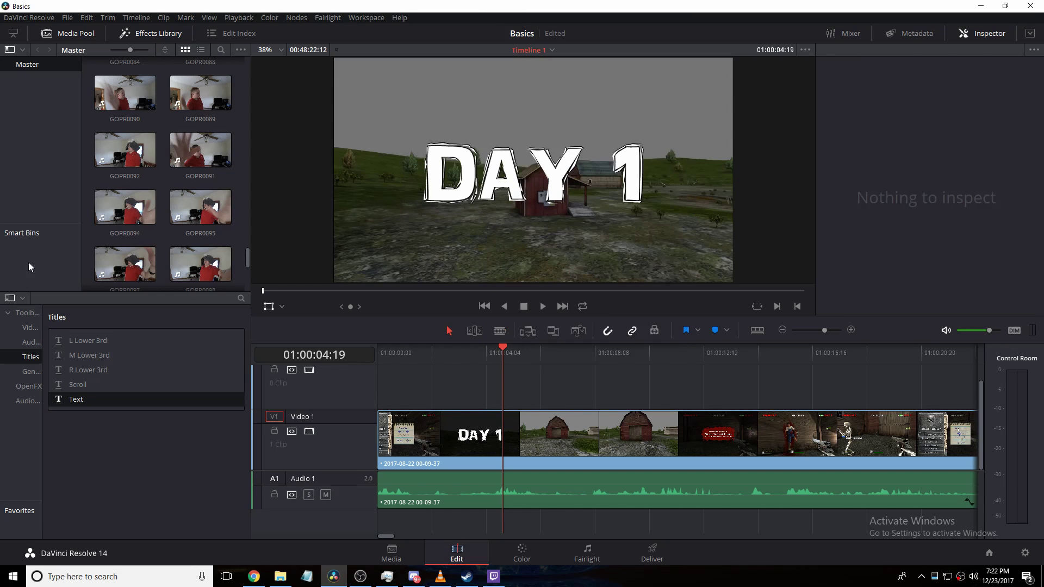
scroll(129, 251, "down", 5)
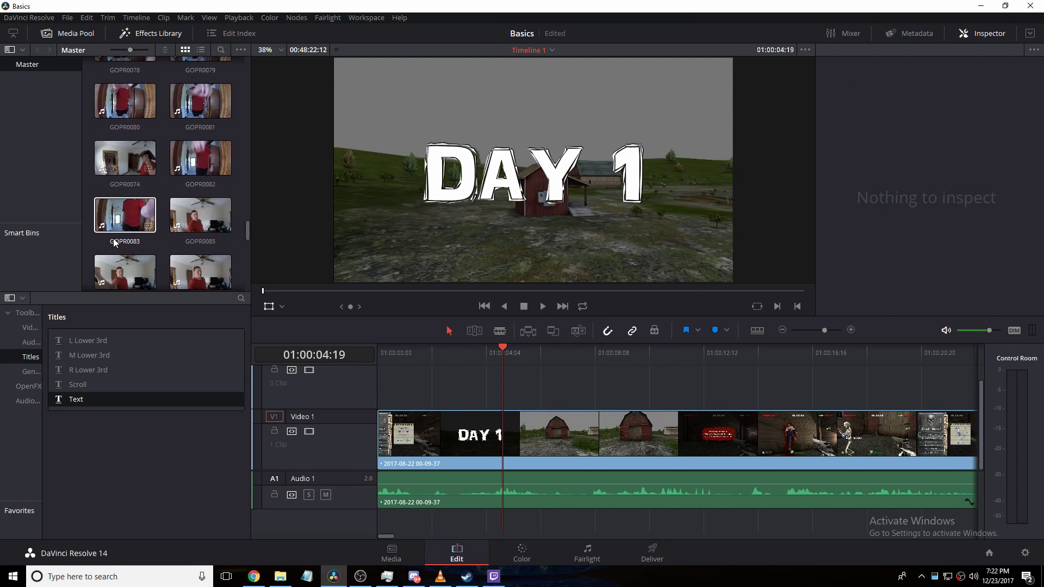
scroll(131, 250, "up", 10)
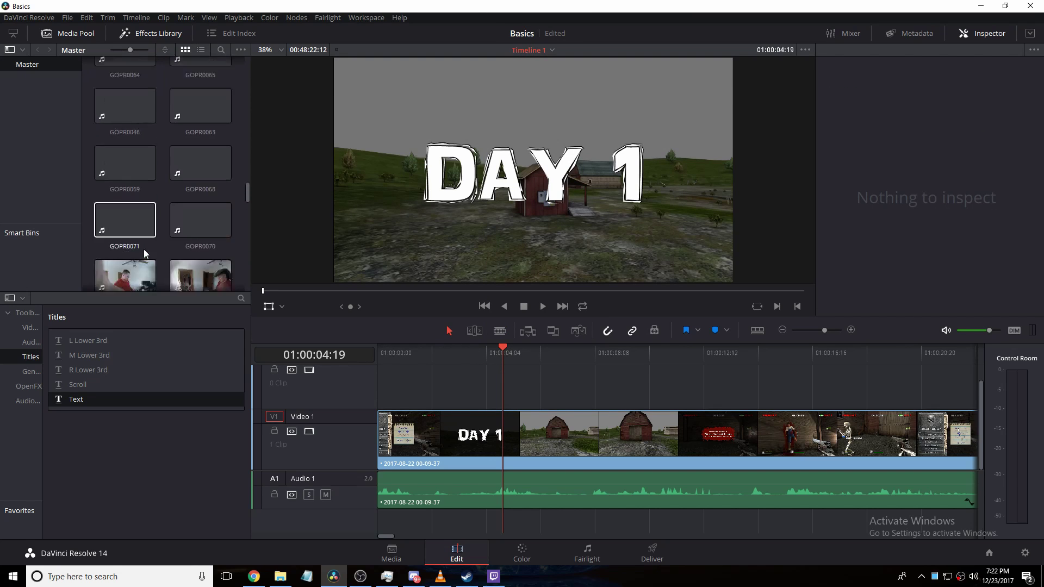
scroll(145, 253, "up", 5)
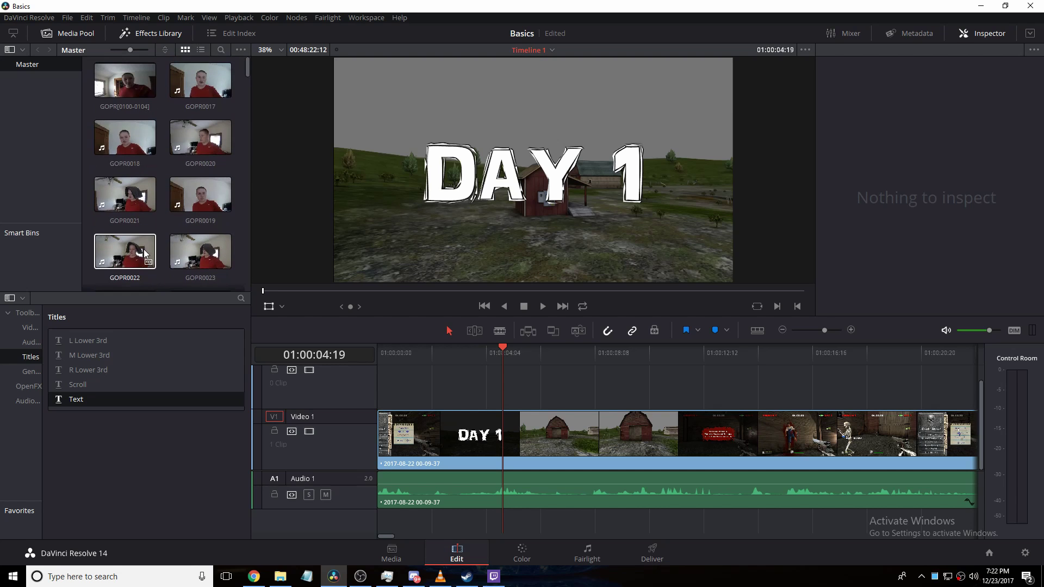
left_click_drag(125, 82, 509, 392)
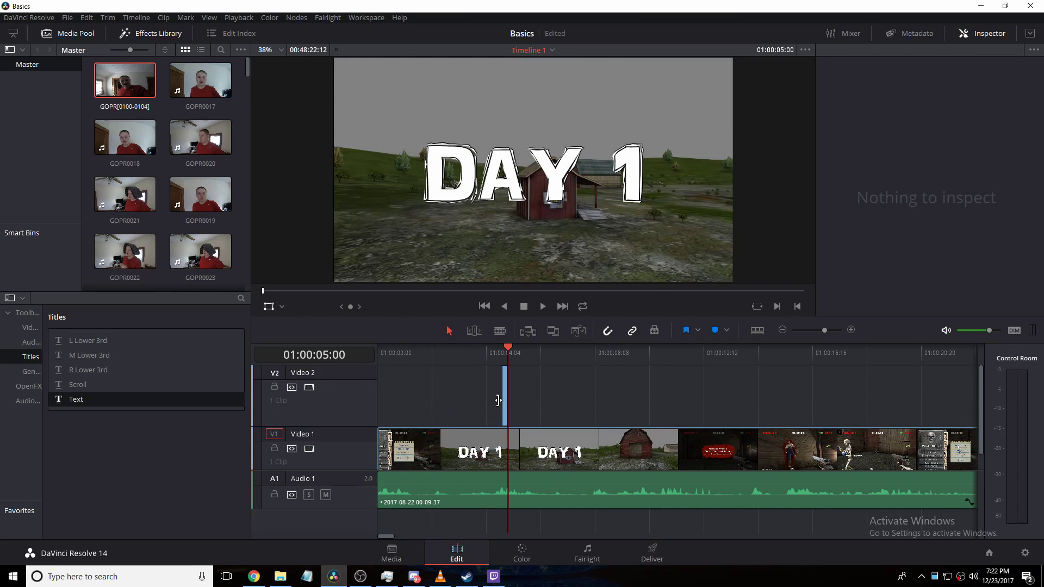
Select the GOPR clip on Video 2, trim its ends and move it earlier
mouse_move(505, 358)
left_mouse_down()
mouse_move(511, 364)
mouse_move(500, 368)
left_mouse_up()
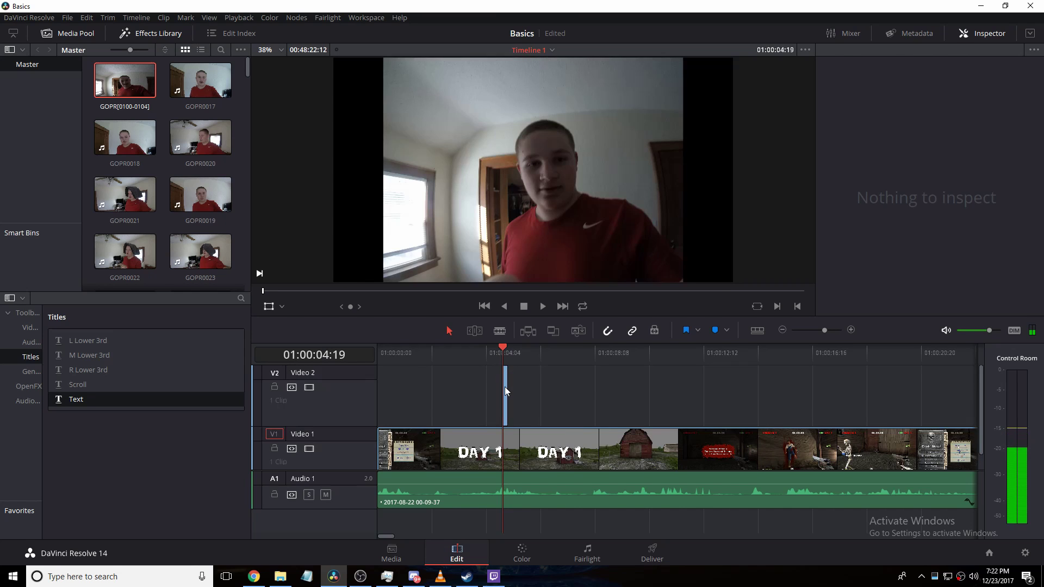
left_click(504, 387)
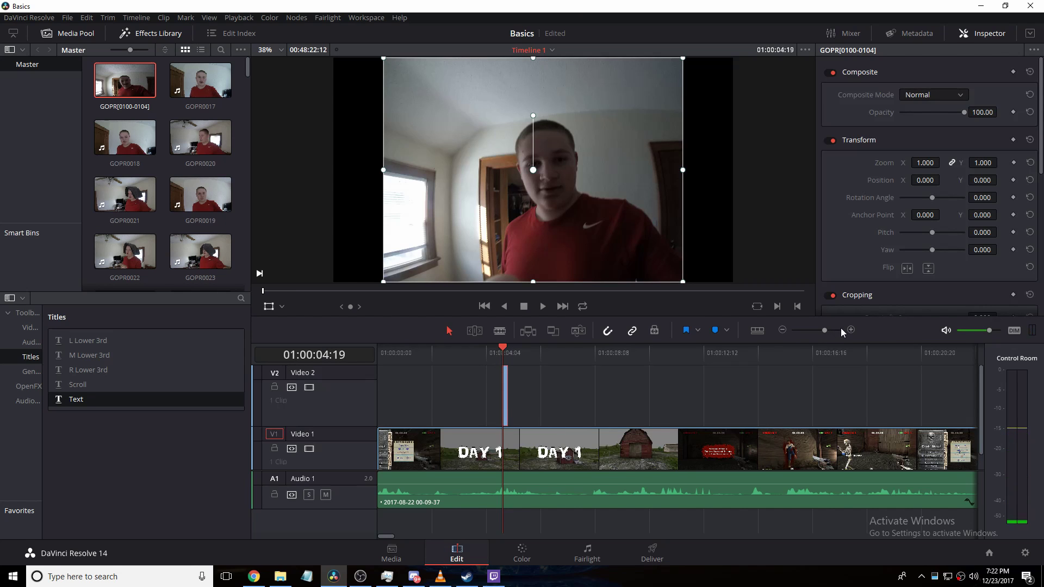
left_click_drag(823, 330, 841, 330)
left_click(846, 400)
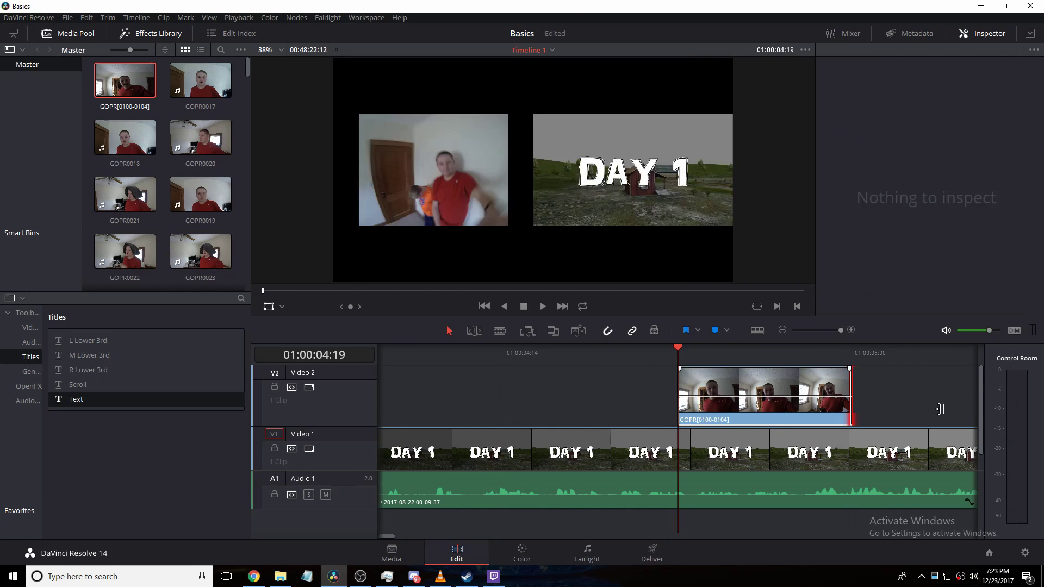
left_click(696, 400)
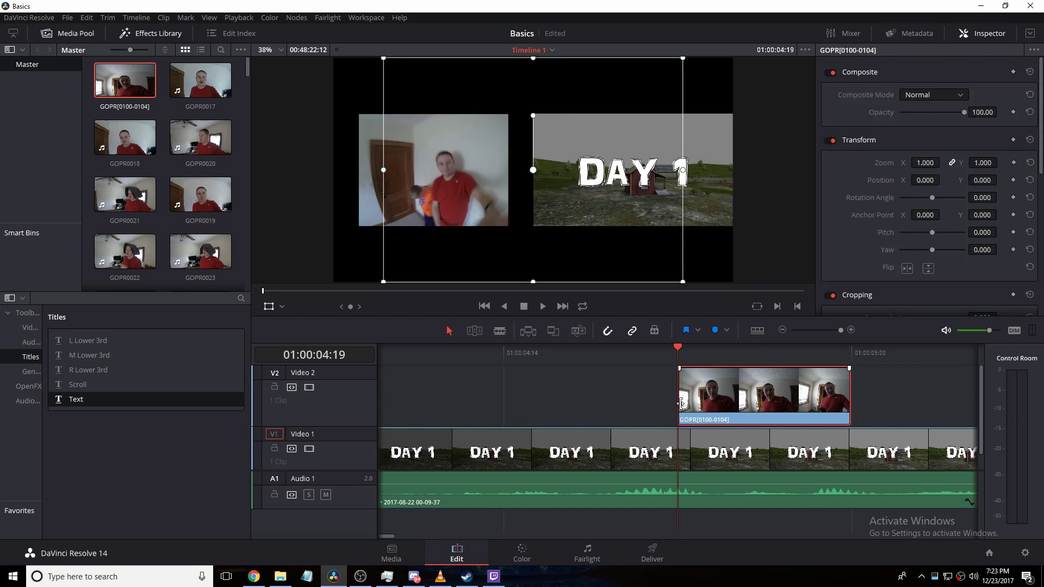
left_click(674, 402)
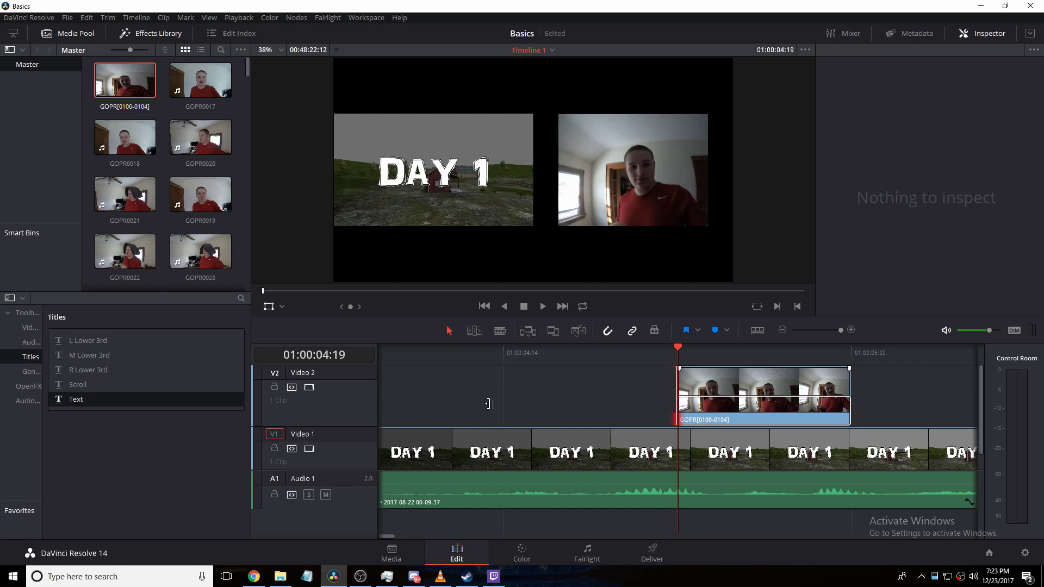
left_click(754, 400)
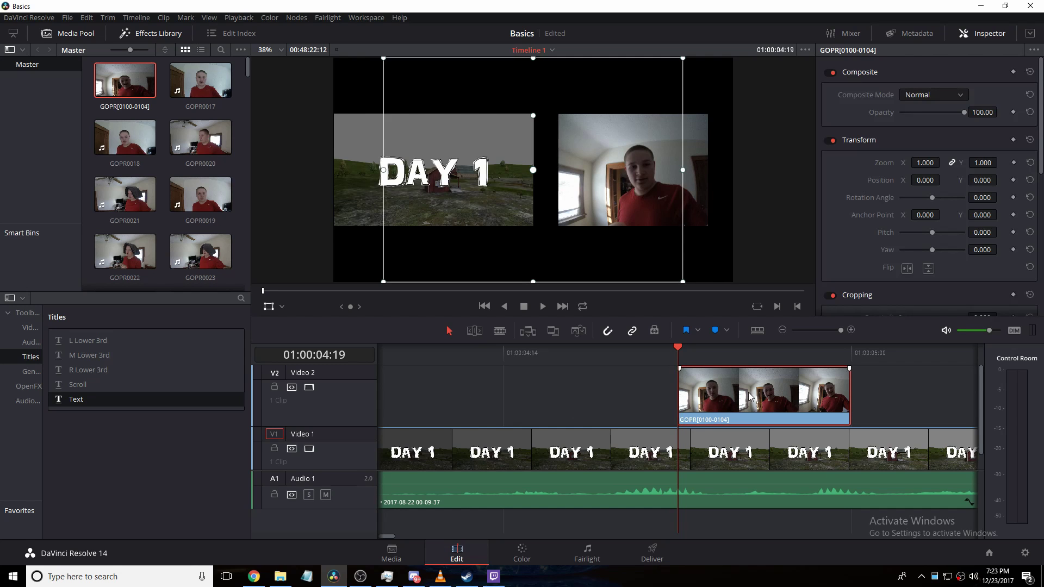
left_click_drag(751, 396, 593, 406)
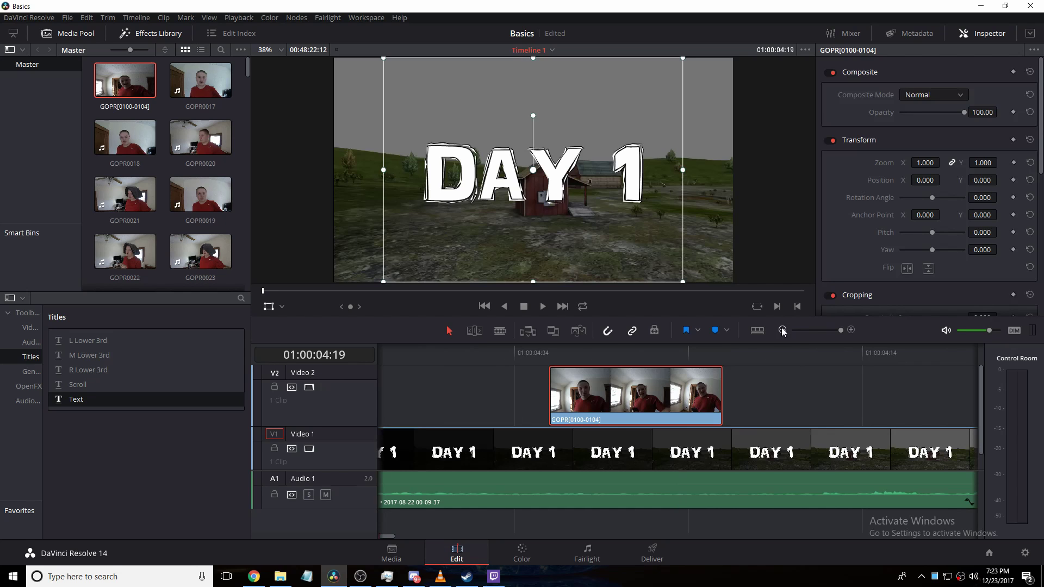
Scrub the clip around 01:00:04:05, then Ripple Delete it from Video 2
left_click(783, 330)
left_click(783, 330)
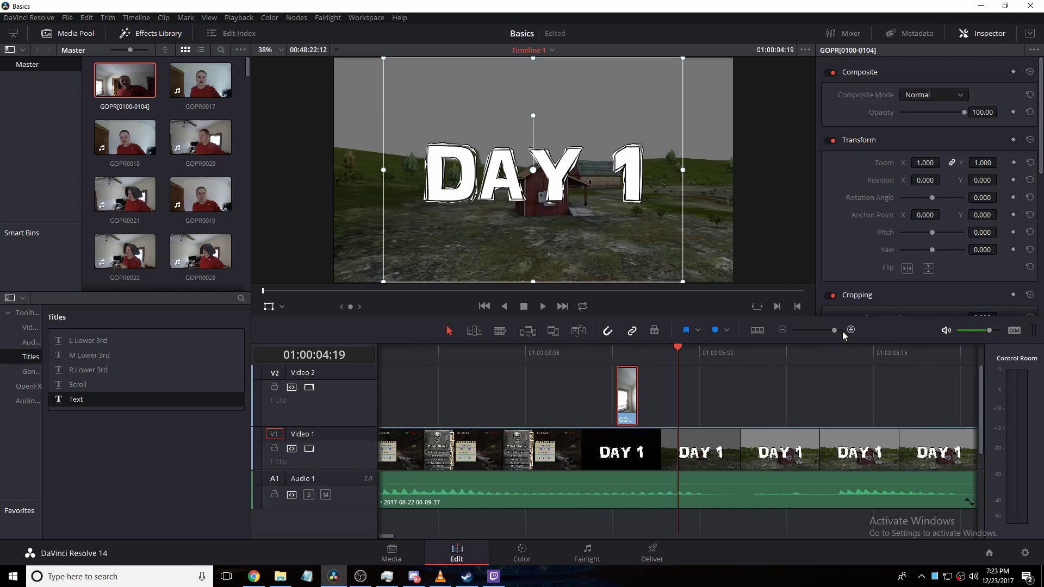
left_click(851, 330)
left_click(850, 330)
left_click(434, 355)
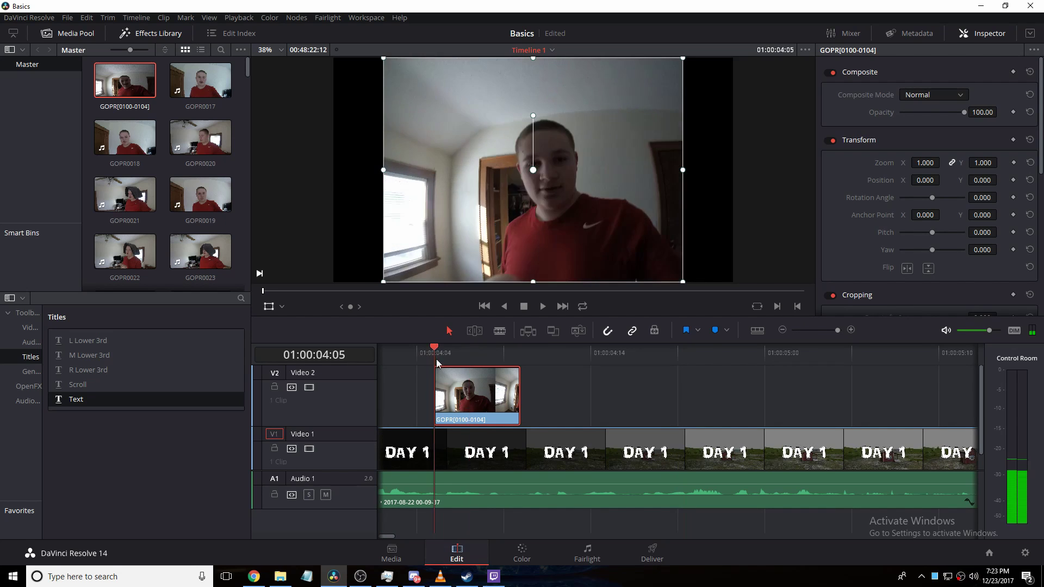
left_click_drag(435, 363, 461, 373)
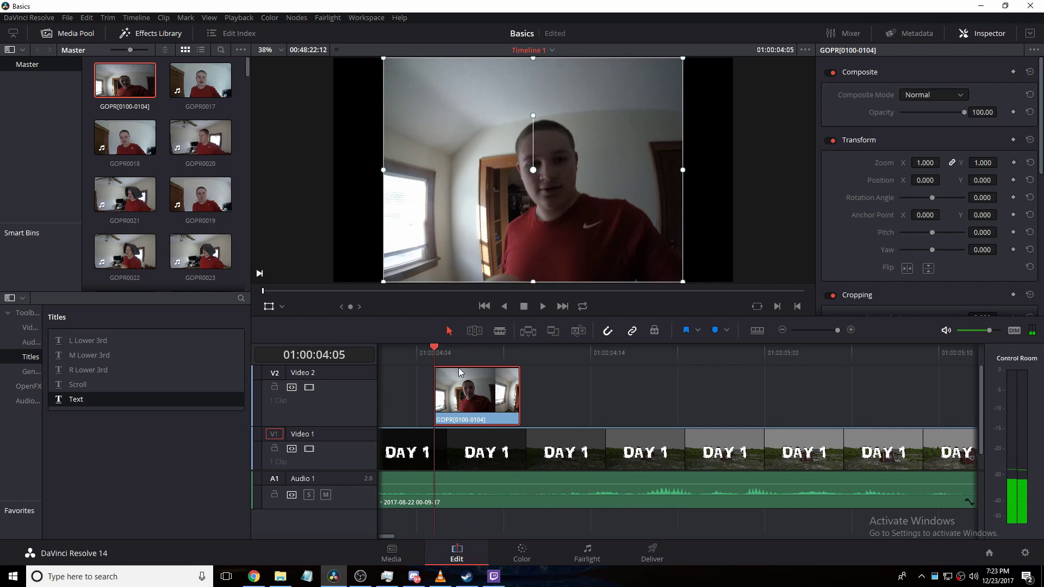
right_click(471, 412)
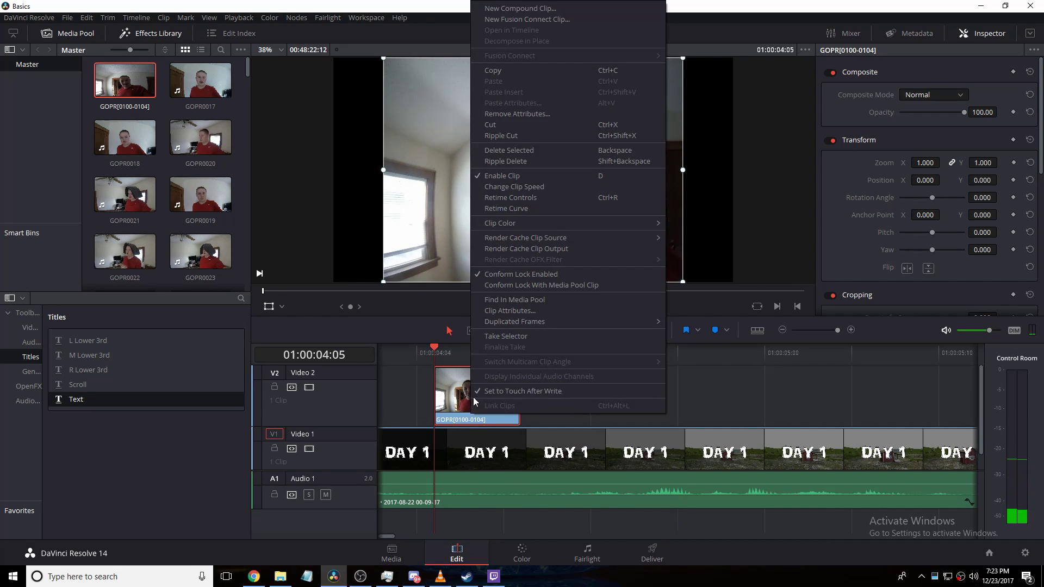
left_click(517, 162)
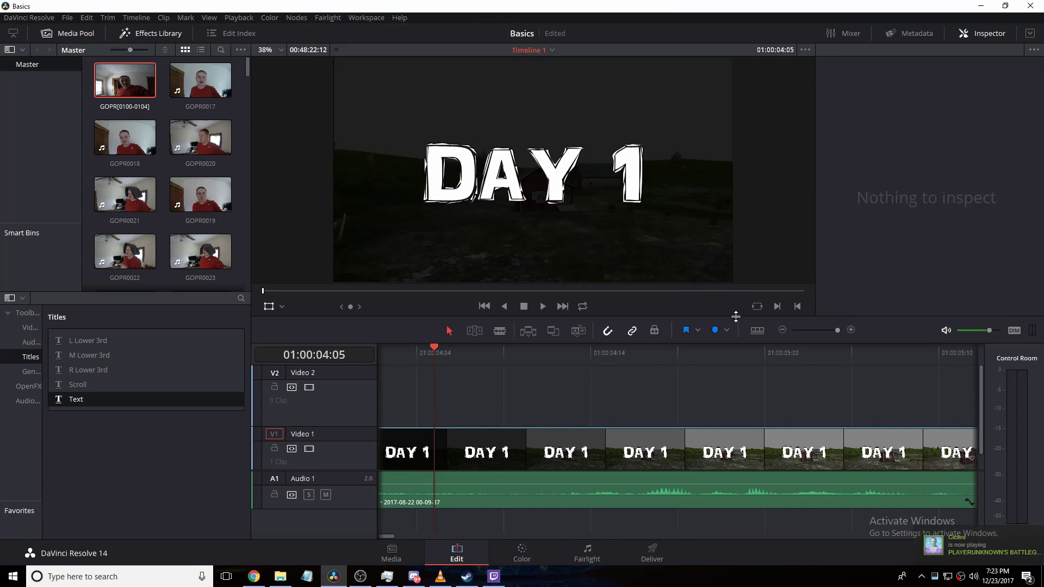
left_click(782, 330)
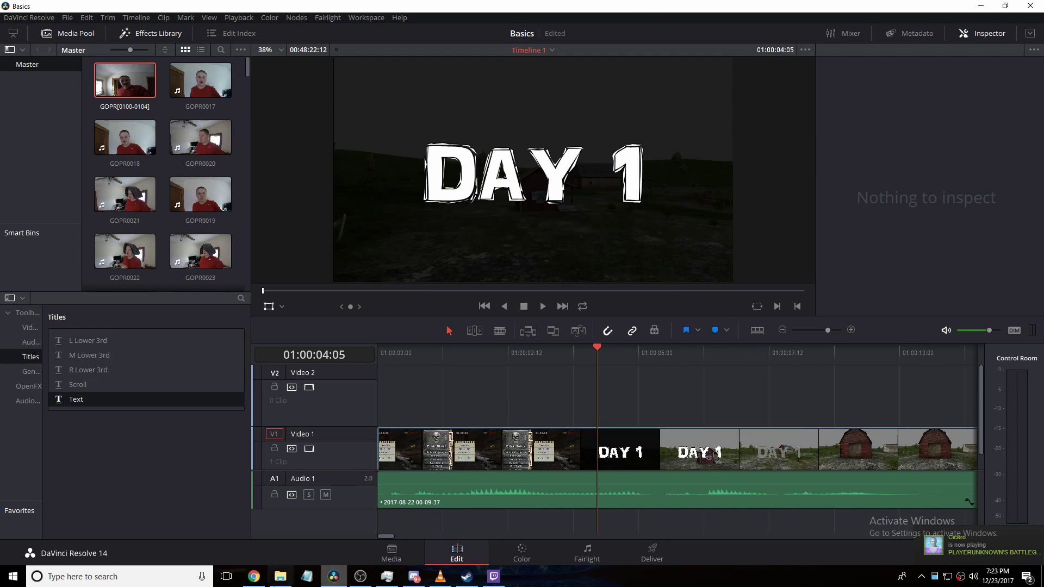
Navigate File Explorer to Pictures > Screenshots and drag Screenshot (1).png onto Resolve's timeline
left_click(280, 577)
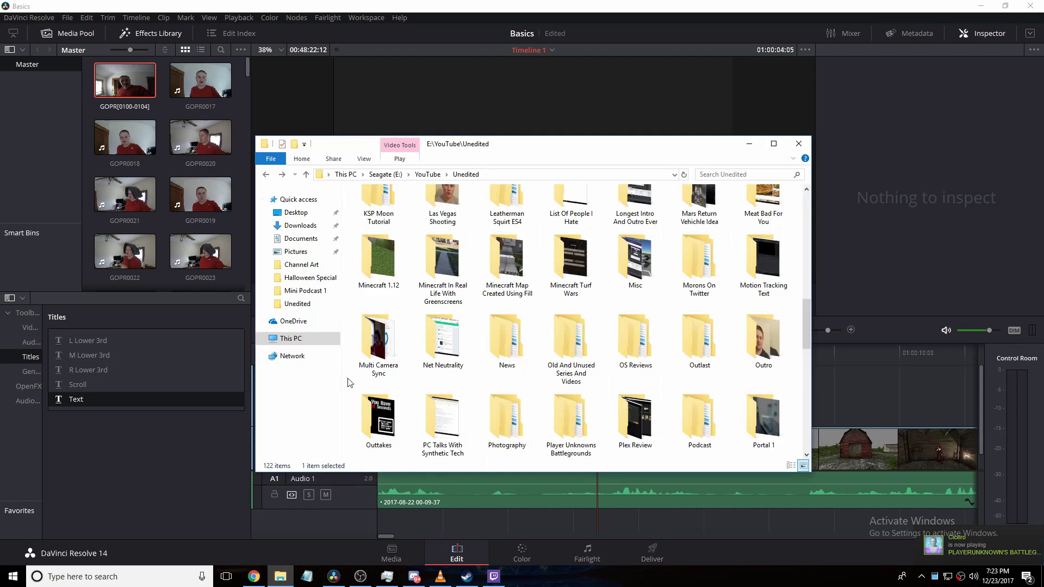
left_click(295, 252)
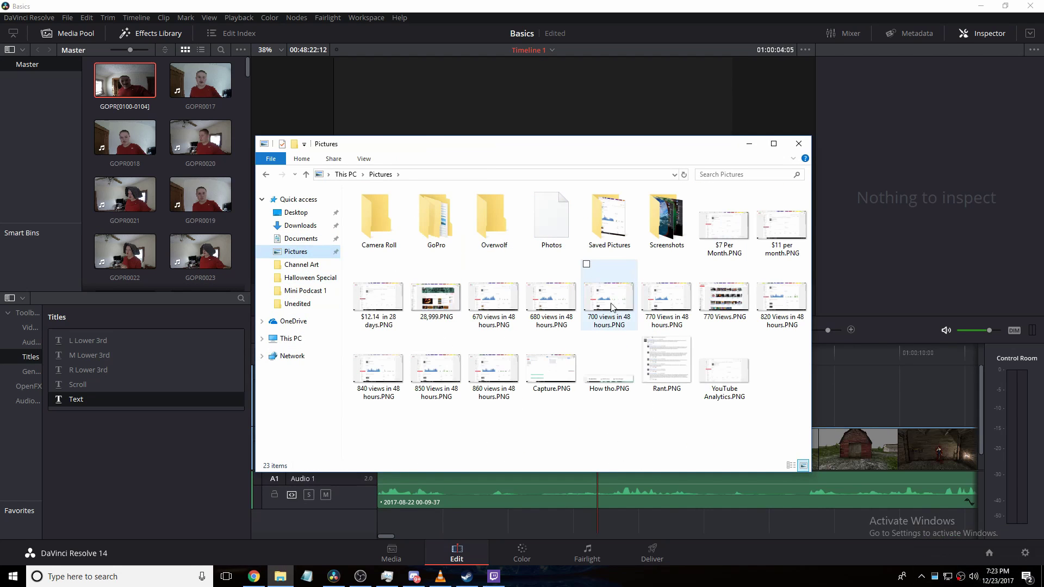
double_click(438, 219)
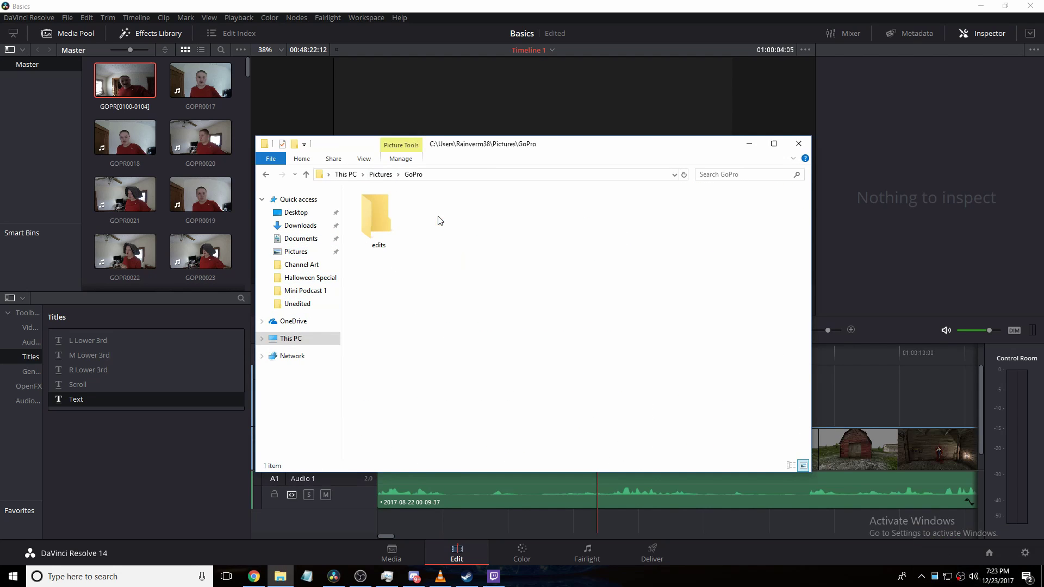
double_click(379, 218)
key("BackSpace")
key("BackSpace")
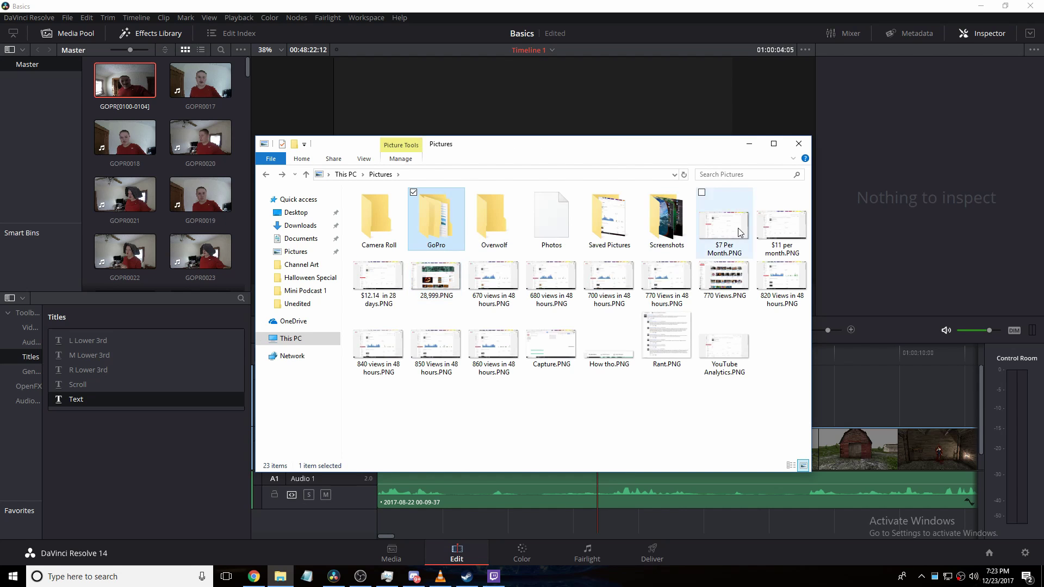
double_click(667, 218)
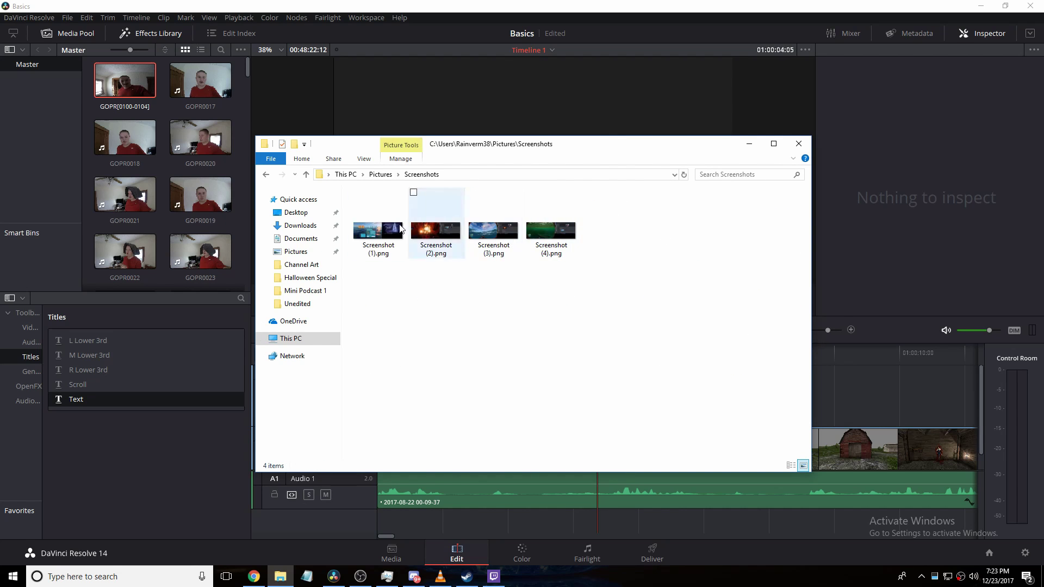
left_click_drag(378, 231, 825, 409)
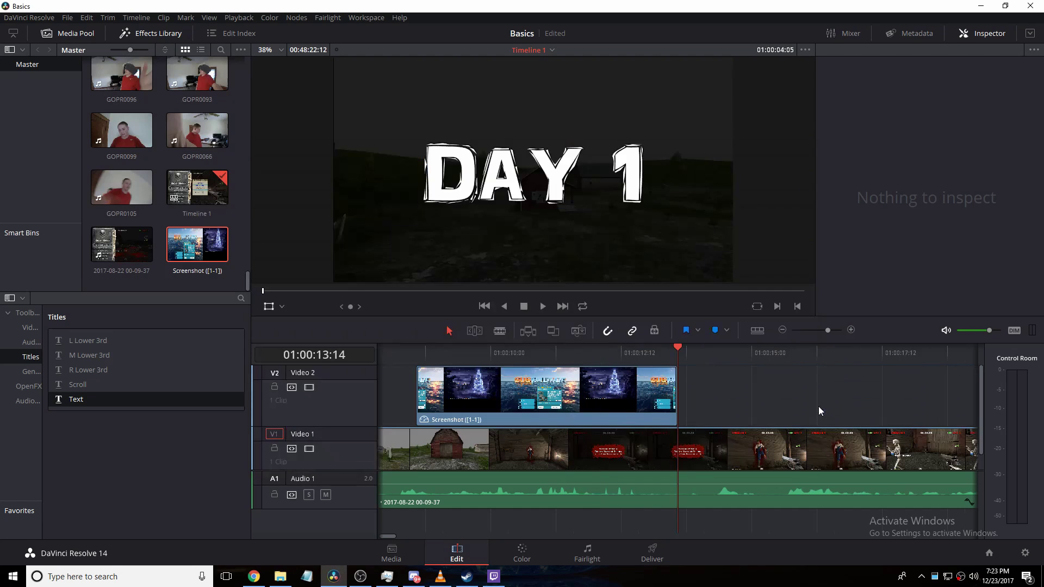
Drop the screenshot clip on Video 2 and leave Audio 1 muted after comparing
left_click_drag(543, 352, 549, 354)
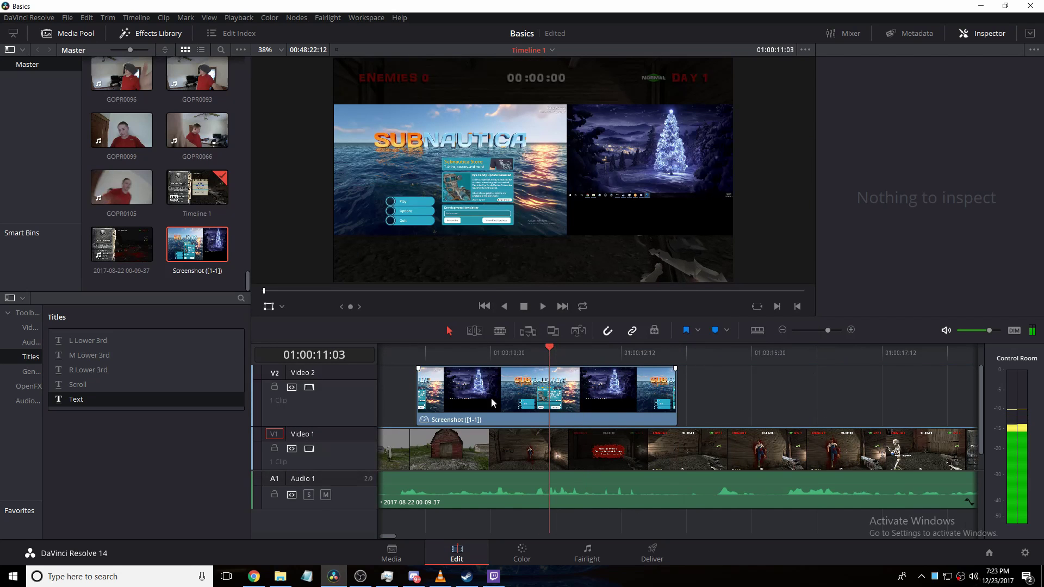
left_click(327, 496)
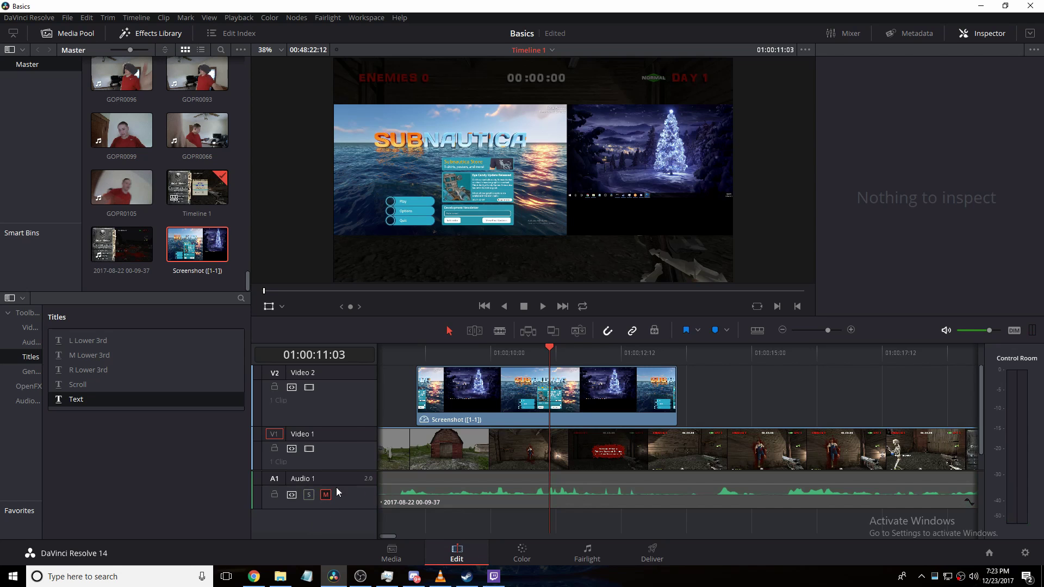
scroll(475, 447, "down", 1)
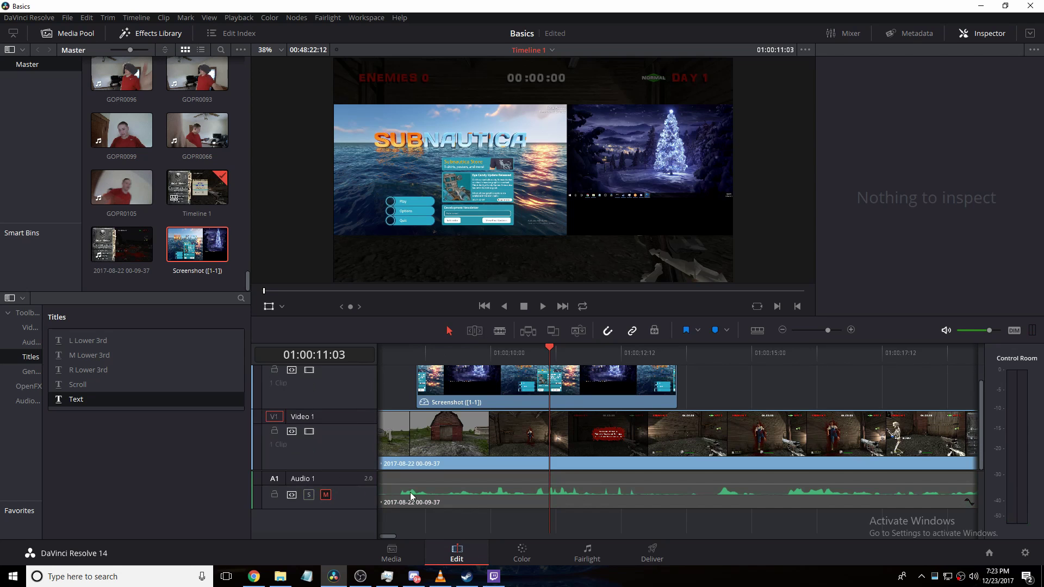
left_click(326, 499)
left_click(326, 499)
left_click(326, 499)
left_click(326, 499)
left_click(325, 496)
left_click(325, 495)
left_click(284, 306)
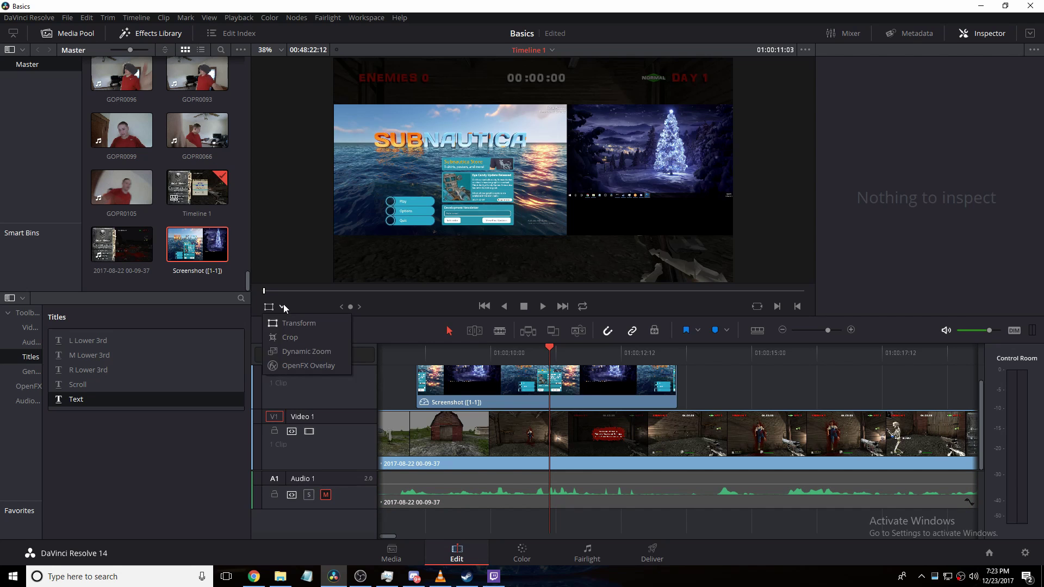
Crop the Christmas desktop off the screenshot's right side using Crop mode
left_click(292, 337)
left_click(580, 387)
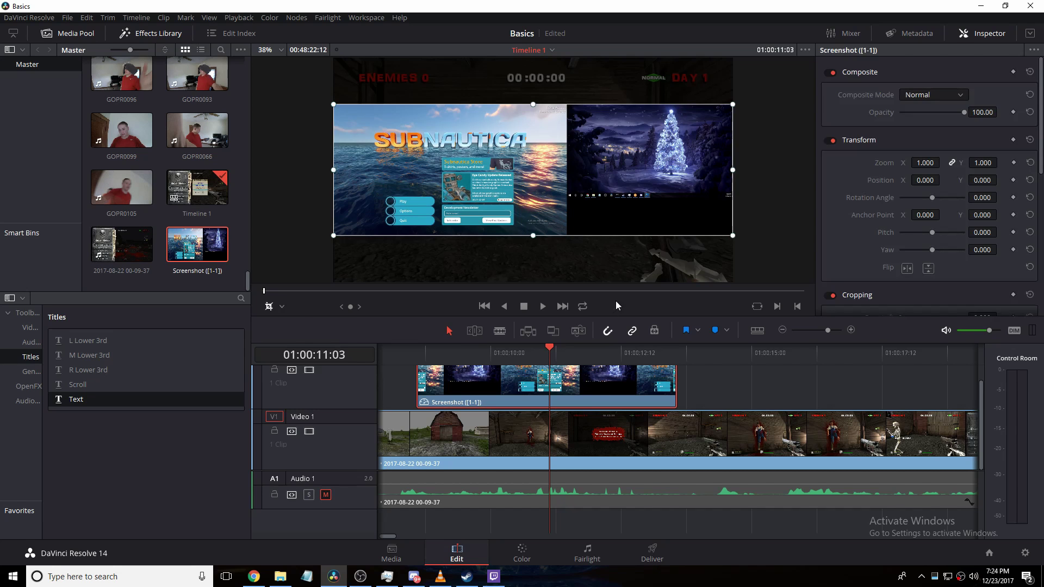
left_click(282, 307)
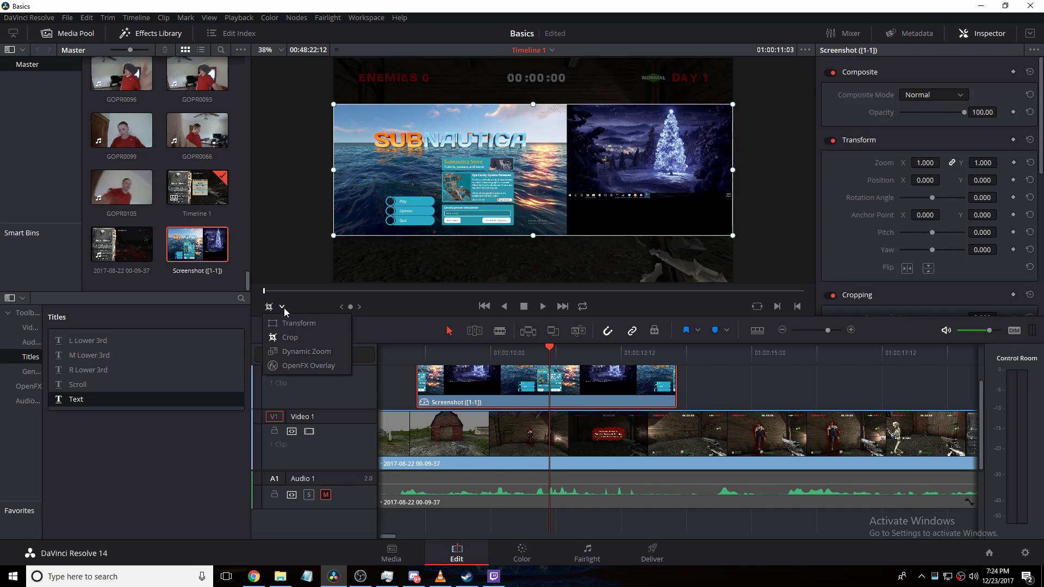
left_click(283, 338)
left_click_drag(733, 173, 567, 197)
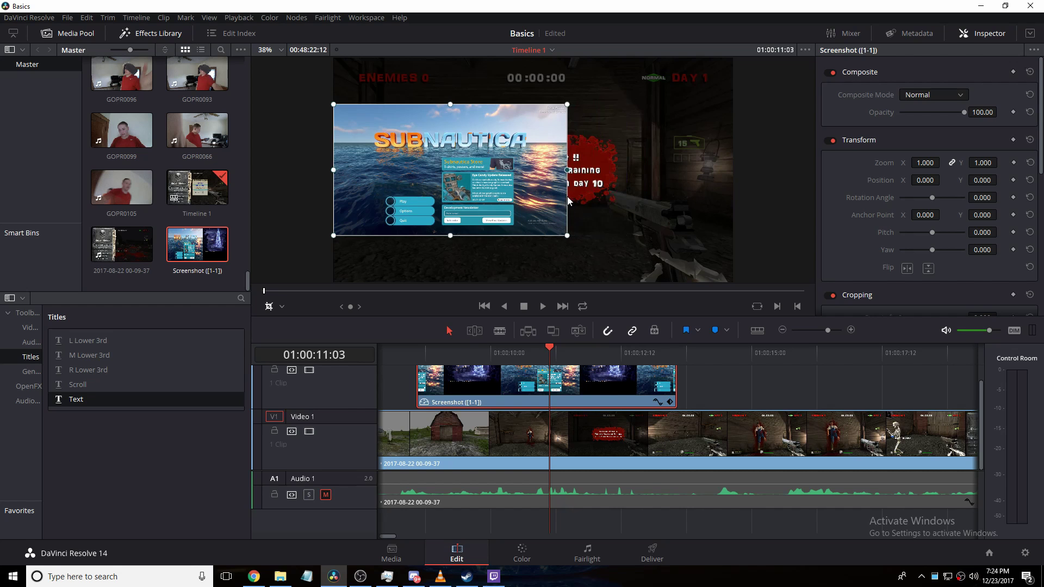
left_click_drag(463, 172, 331, 217)
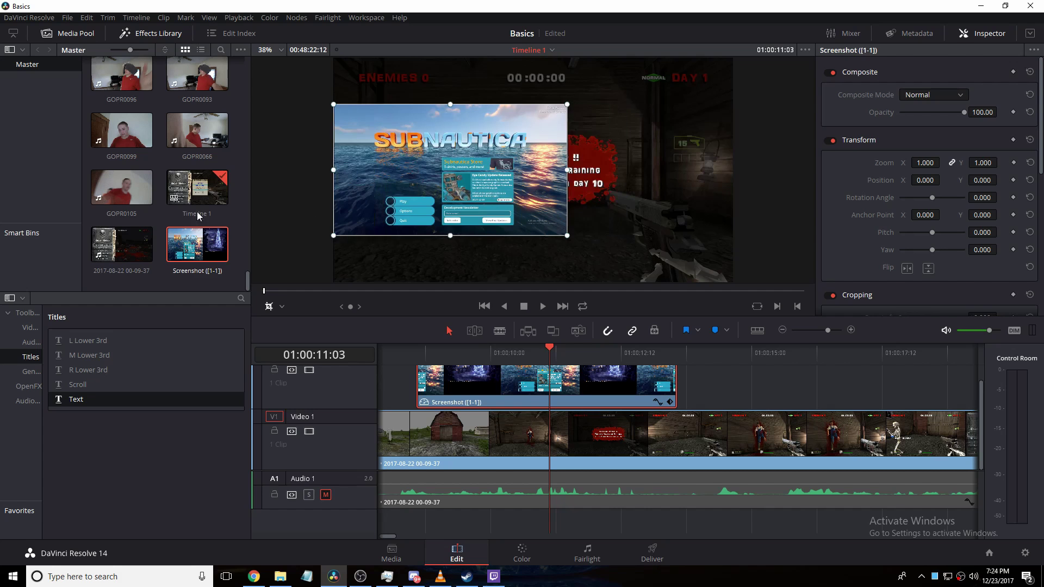
left_click(268, 306)
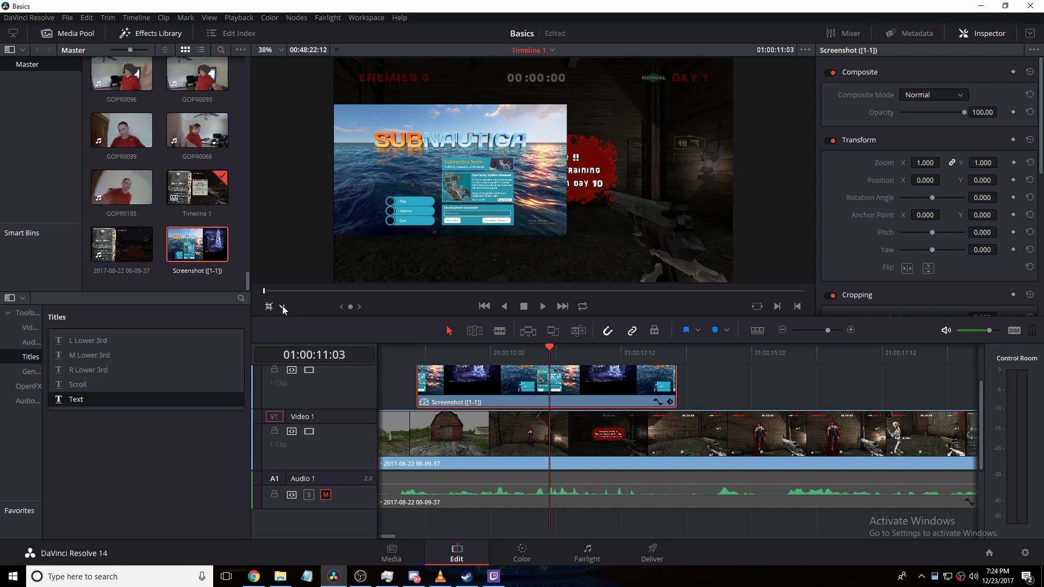
Move the screenshot overlay right and scale it up to zoom 1.587
left_click(282, 305)
left_click(274, 324)
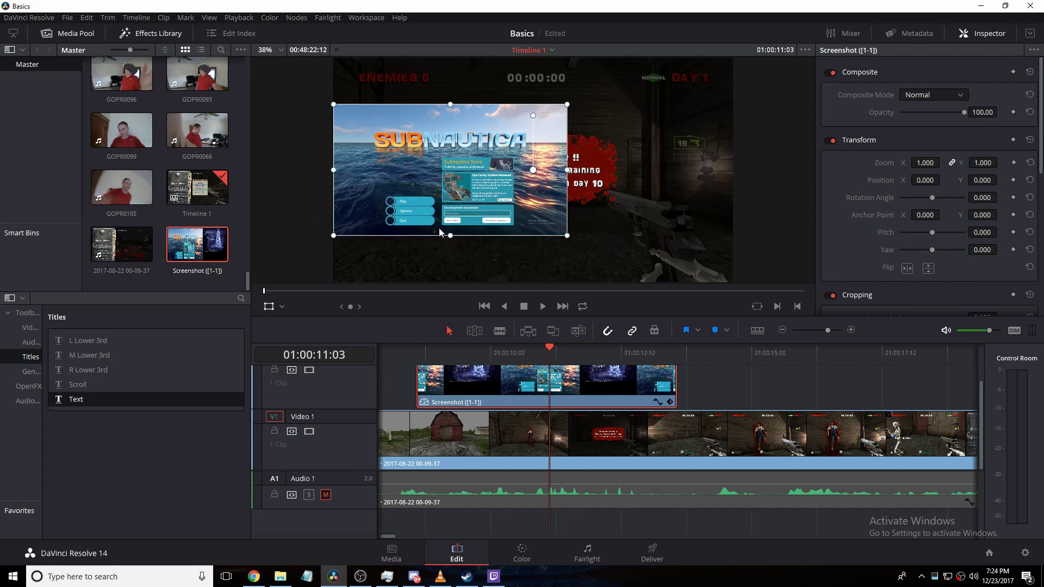
left_click_drag(442, 187, 550, 176)
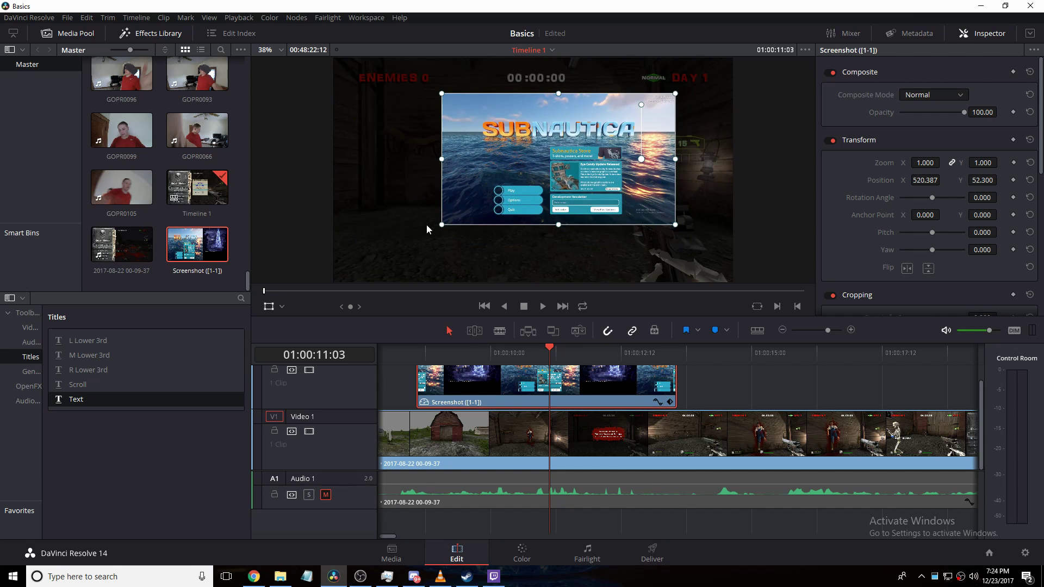
left_click_drag(442, 226, 486, 221)
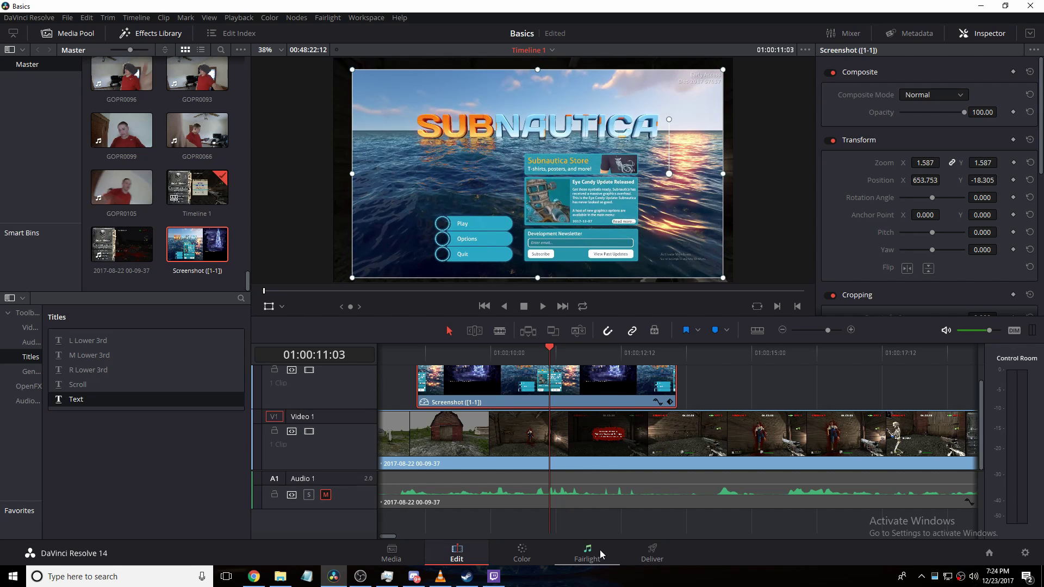
Choose the YouTube 720p render preset on the Deliver page
left_click(637, 547)
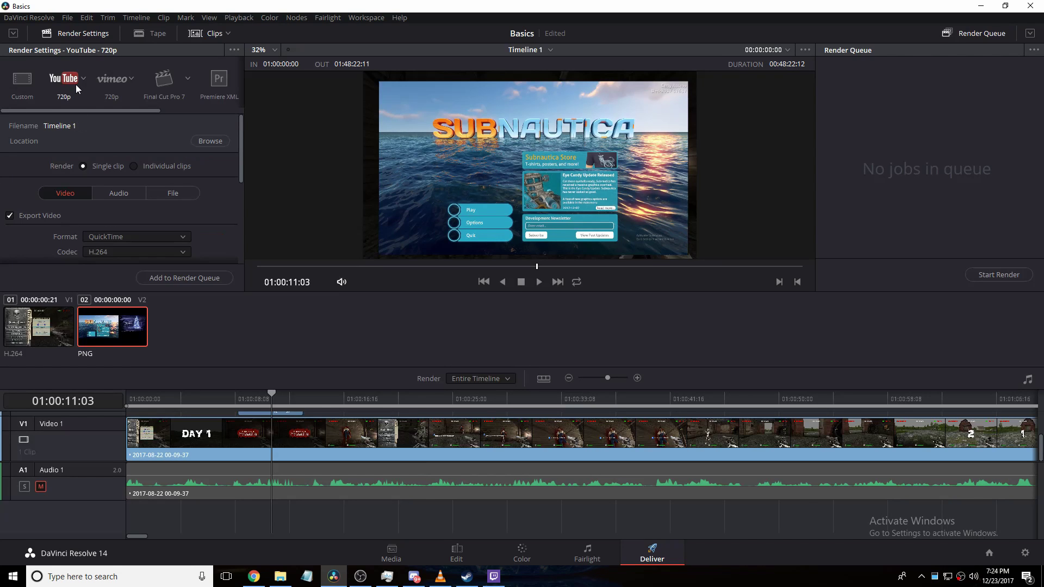
left_click(122, 89)
left_click(148, 81)
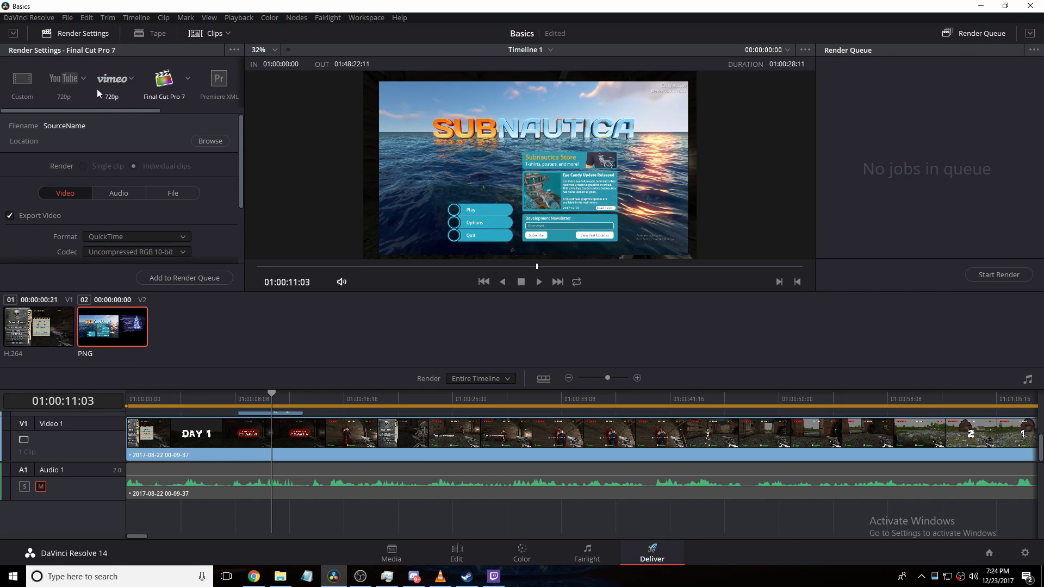
left_click(73, 90)
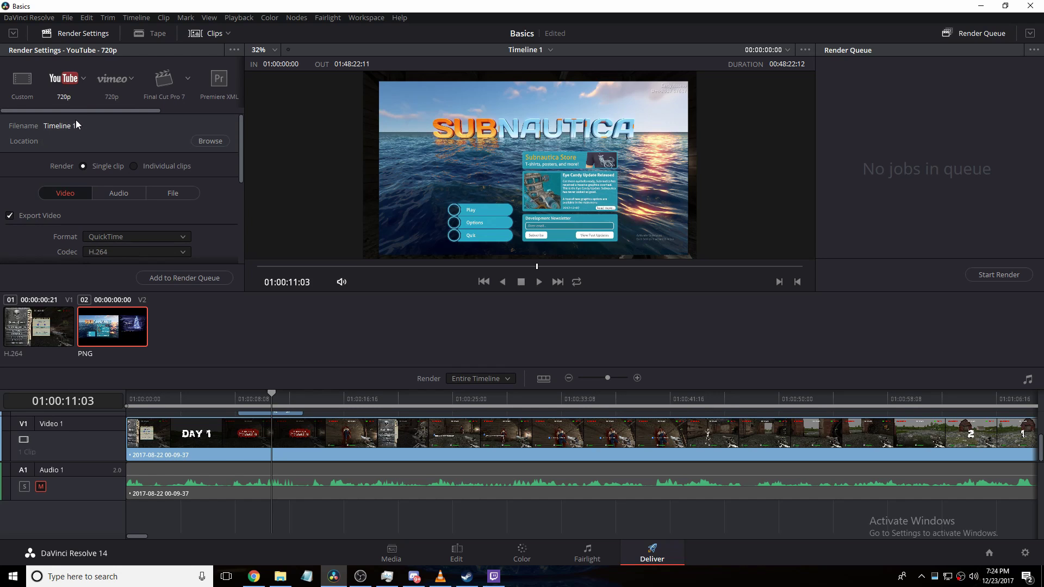
Set the output file's custom name to Basics, replacing Timeline 1
left_click(174, 195)
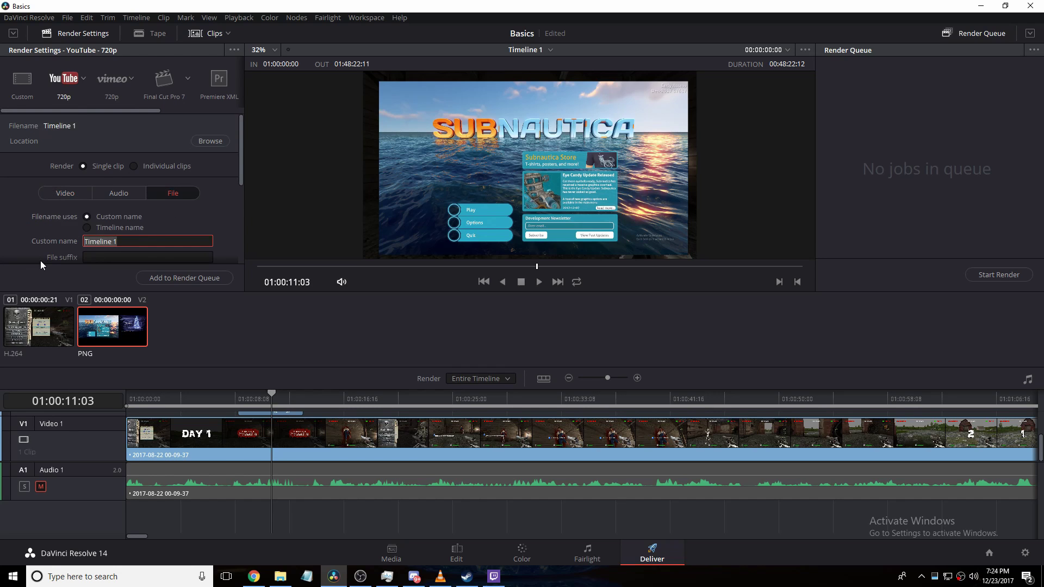
key("BackSpace")
type("Basics")
scroll(93, 210, "down", 1)
scroll(93, 211, "up", 1)
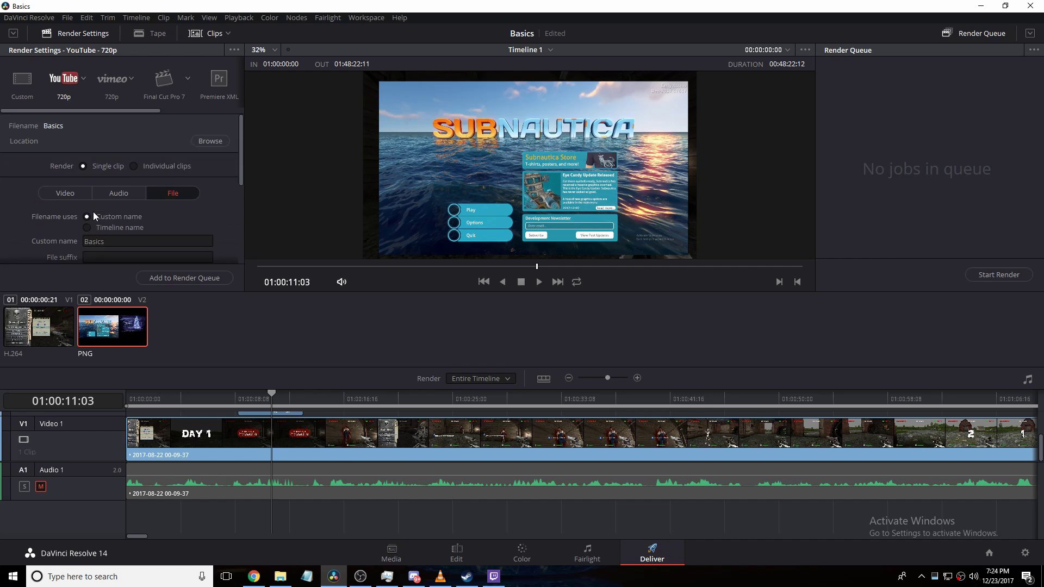
left_click(81, 198)
scroll(82, 198, "down", 3)
scroll(82, 198, "down", 1)
scroll(81, 198, "up", 4)
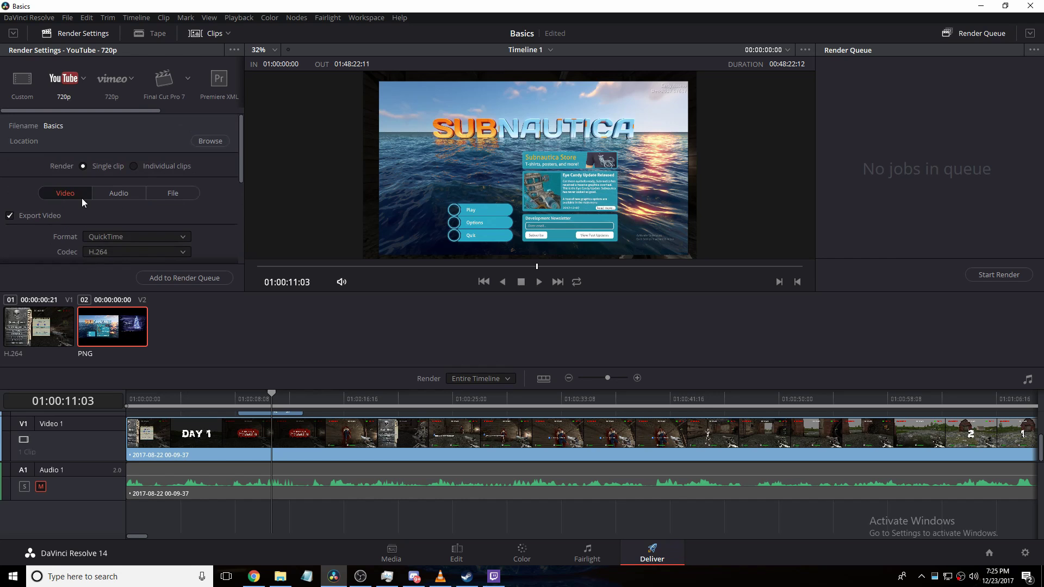
left_click(84, 78)
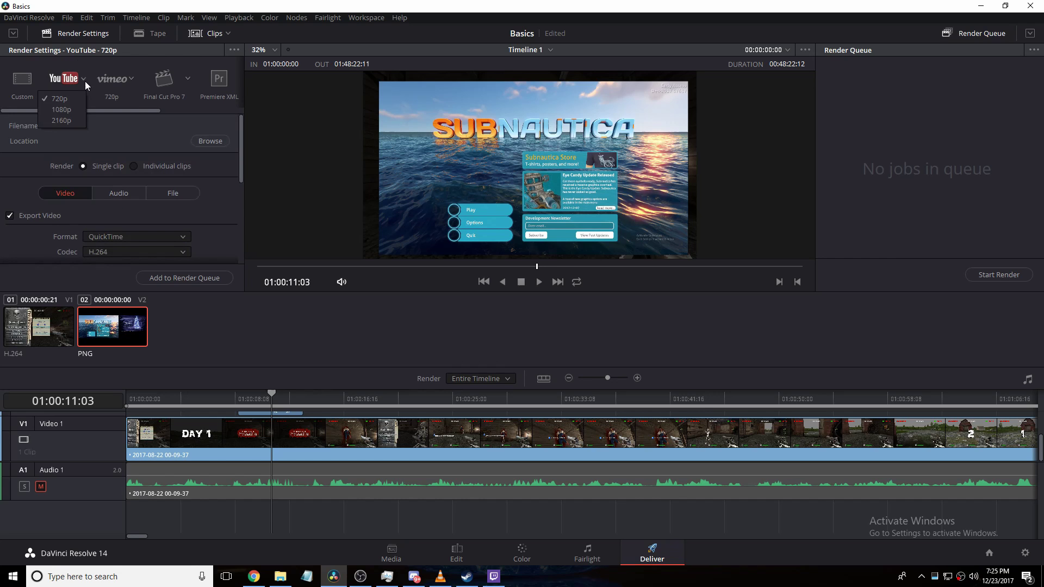
left_click(71, 140)
scroll(73, 198, "down", 4)
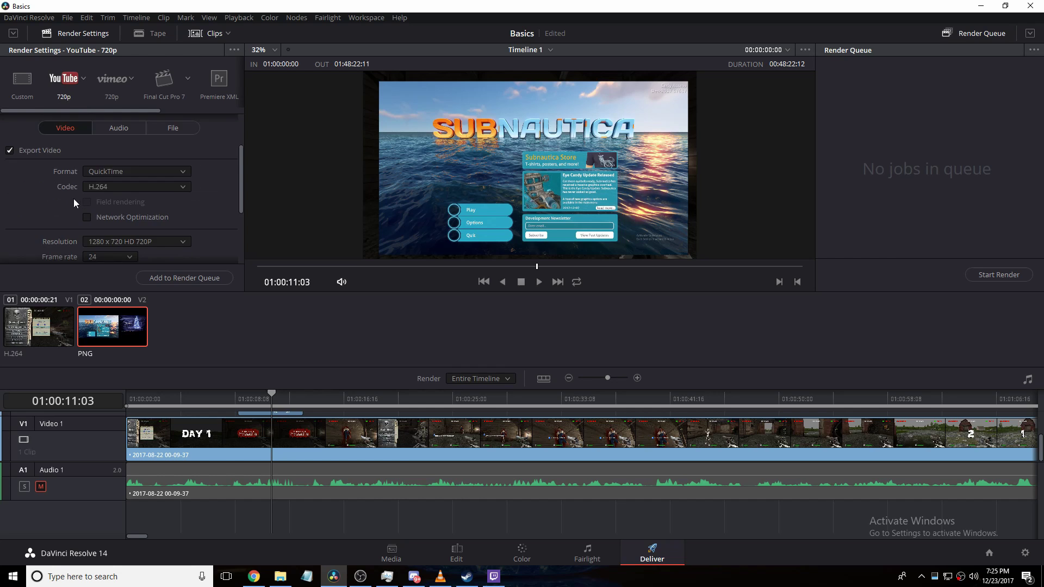
left_click(110, 176)
scroll(128, 219, "down", 2)
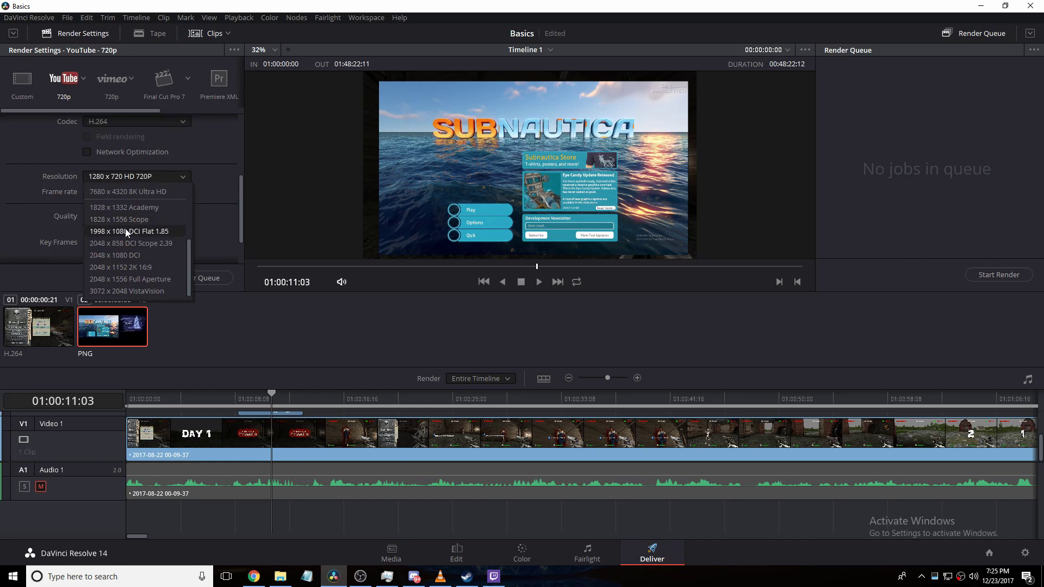
scroll(126, 228, "up", 2)
scroll(125, 240, "down", 2)
scroll(125, 241, "up", 2)
left_click(16, 172)
left_click(105, 191)
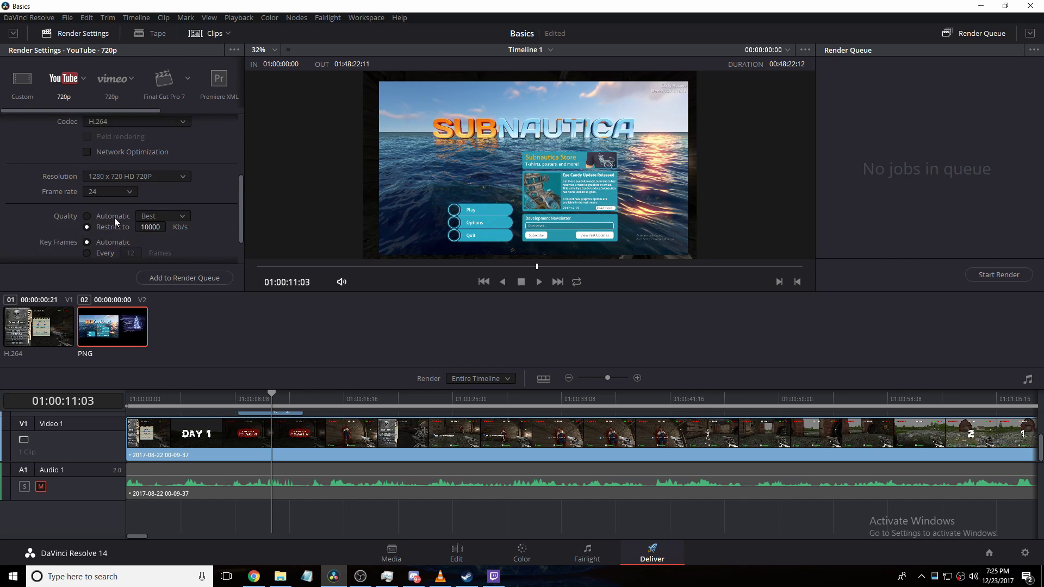
scroll(182, 218, "up", 6)
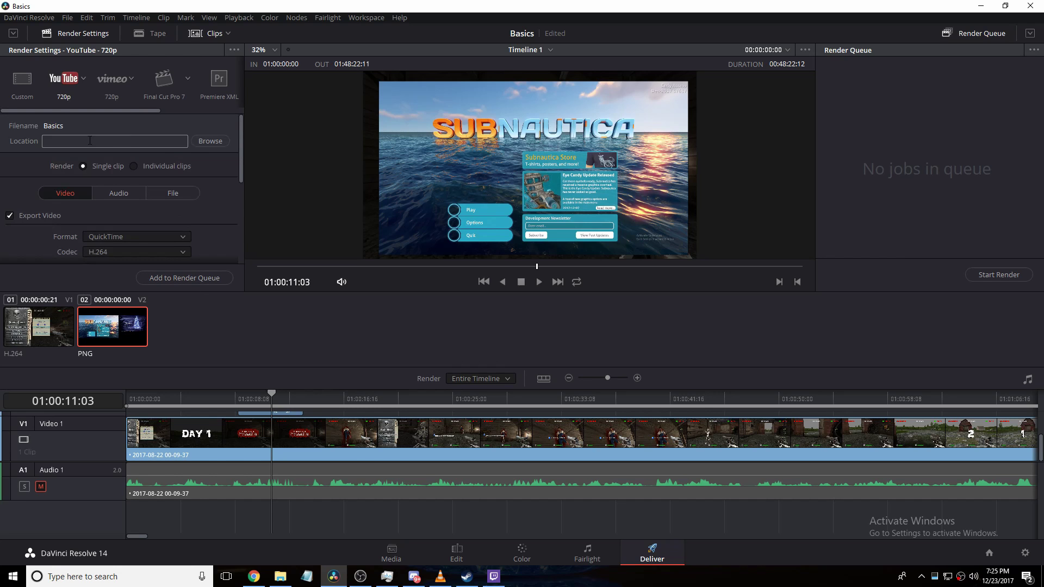
Browse to E:\YouTube\December 2017 as the render location and queue the Basics job
left_click(210, 140)
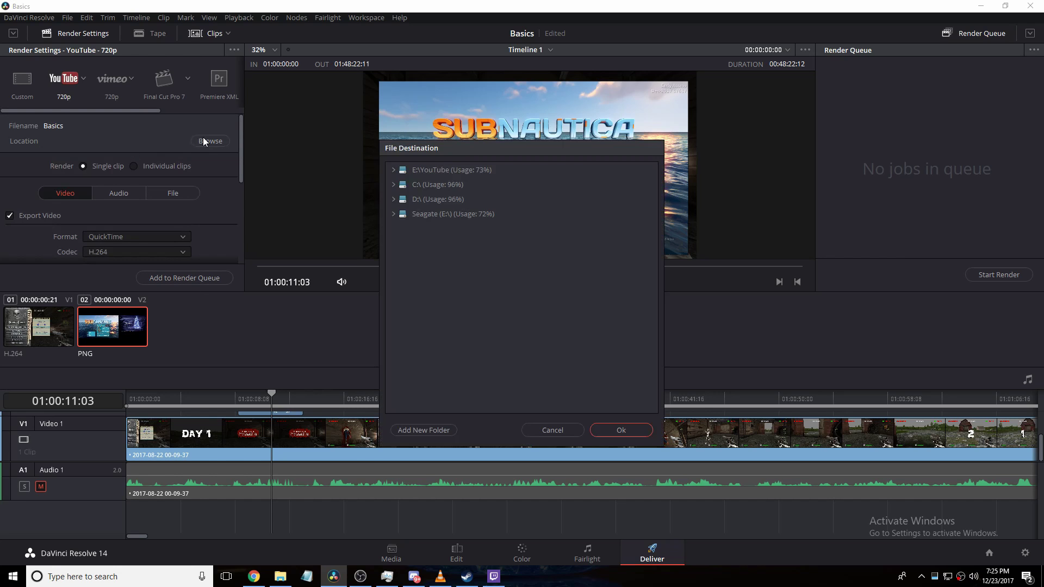
left_click(393, 170)
left_click(427, 228)
left_click(621, 429)
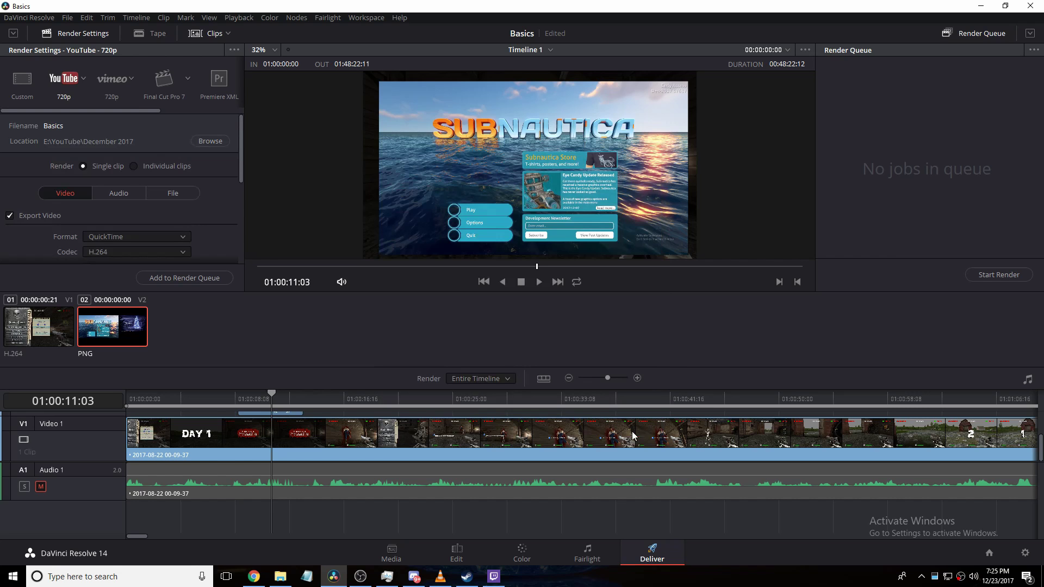
left_click(201, 280)
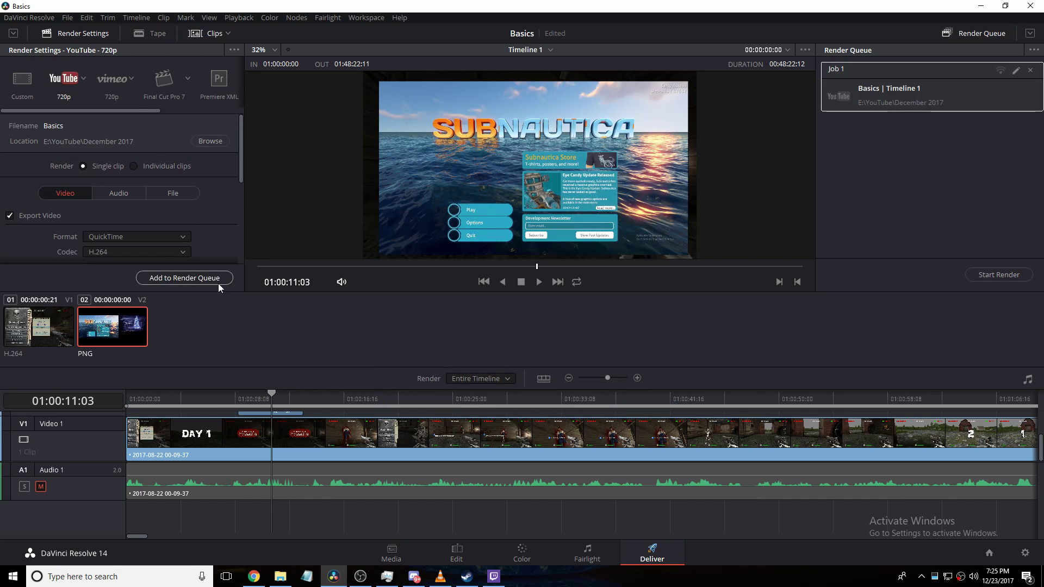